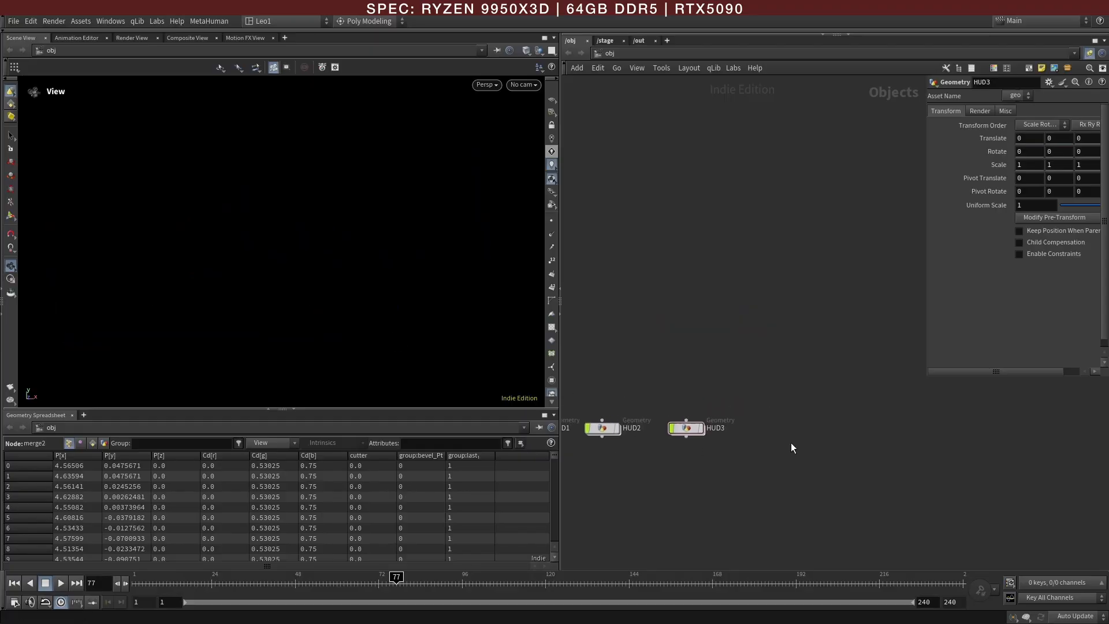
Step: Create a new Geometry object beside HUD3 and enter its network
key("Tab")
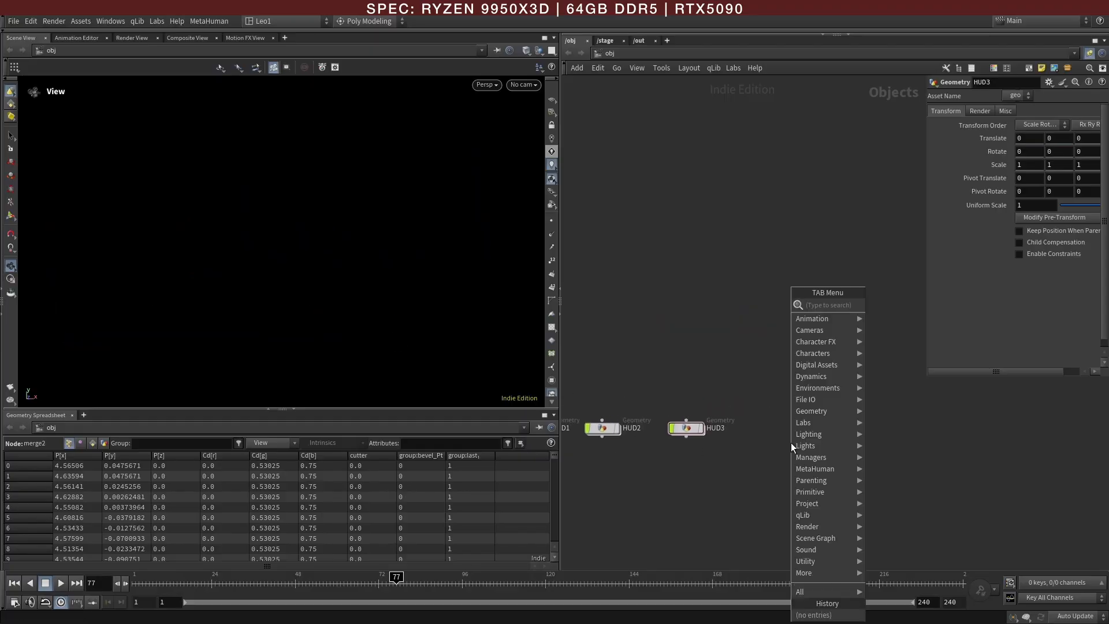
mouse_move(791, 442)
left_click(899, 300)
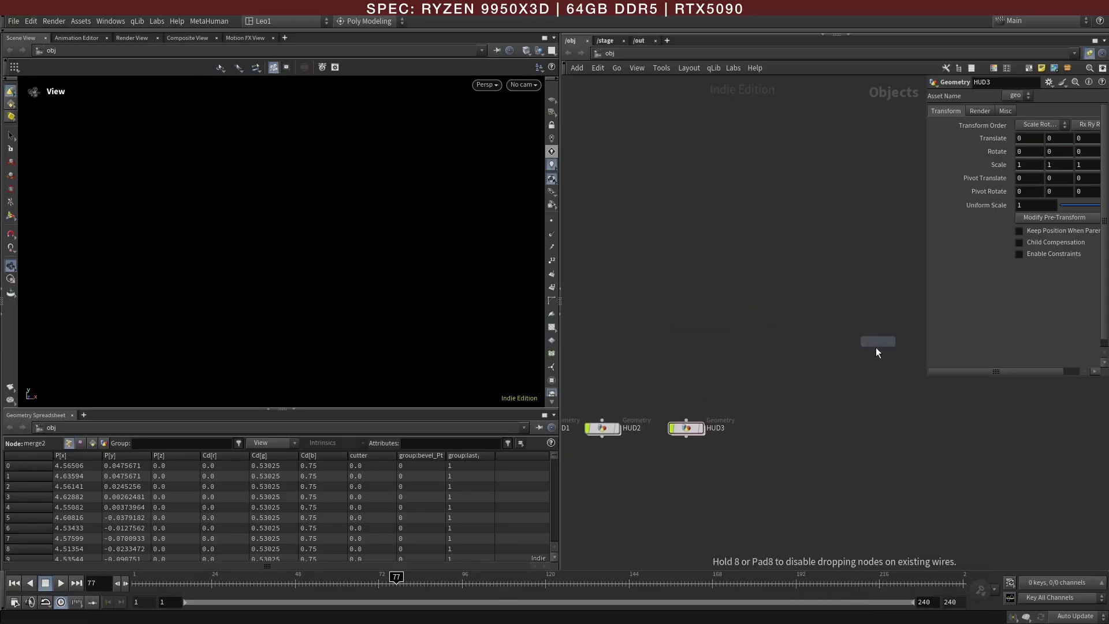
left_click(794, 425)
Step: Add a Line node to the empty geometry network
key("Tab")
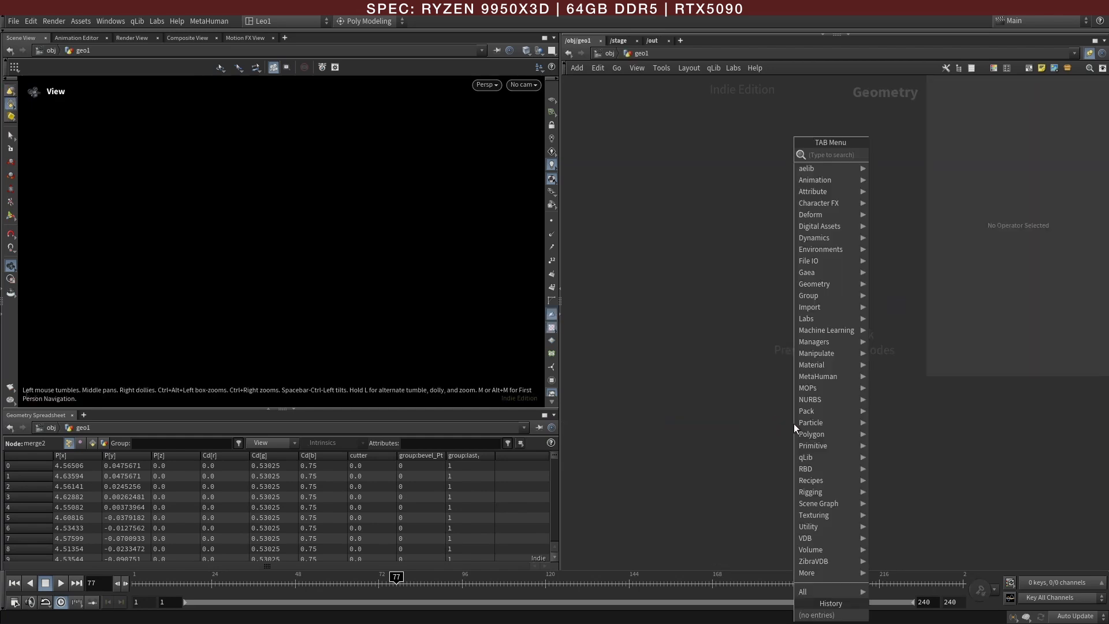
mouse_move(809, 319)
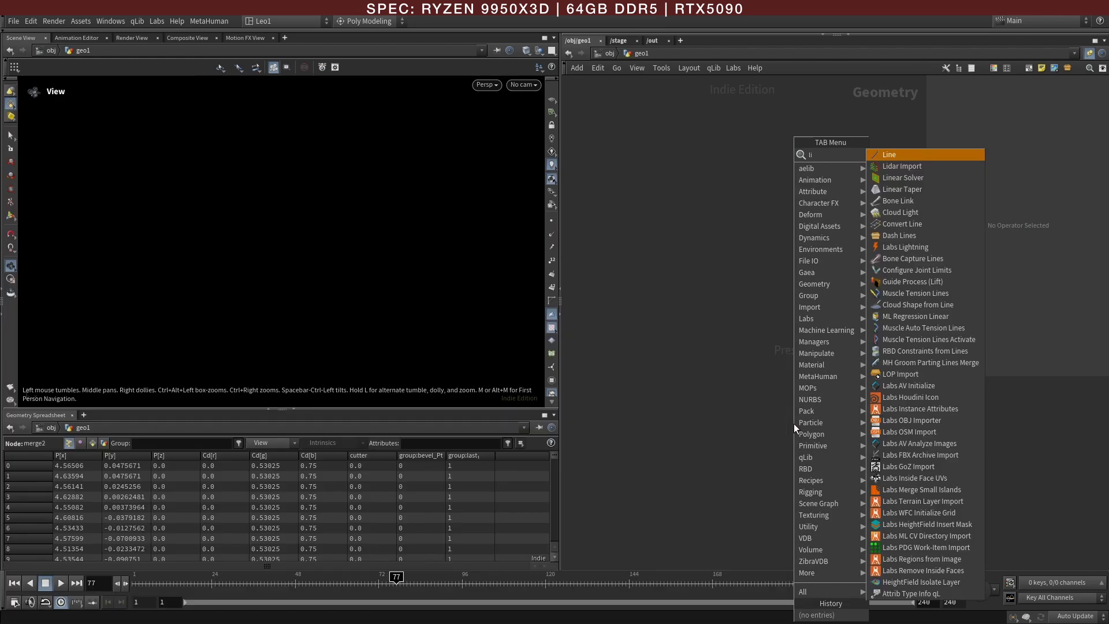
left_click(902, 157)
left_click(675, 362)
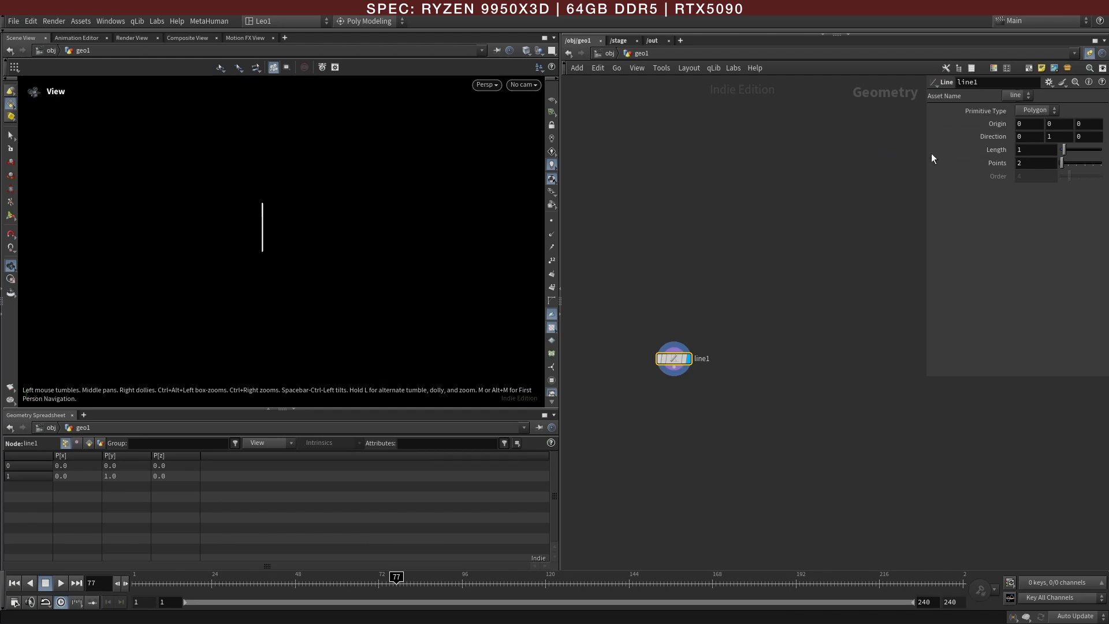
Step: Orient the line along X, centre it with an expression on the X origin, and set its length to 4.76 with 9 points
left_click_drag(926, 153, 872, 153)
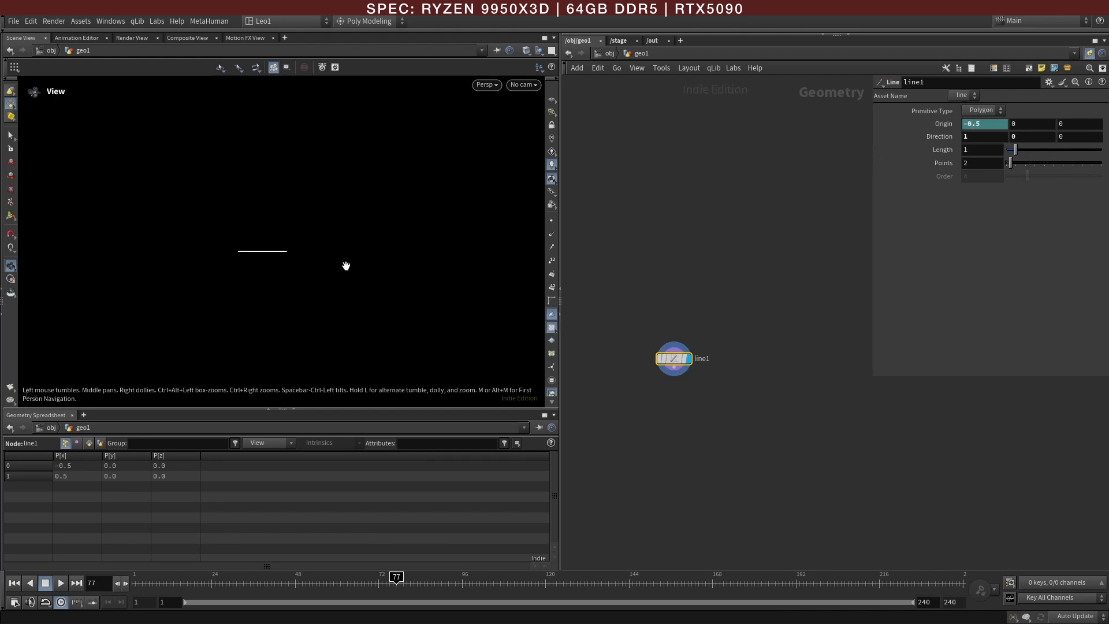
left_click_drag(270, 267, 289, 281)
left_click_drag(1010, 164, 1051, 150)
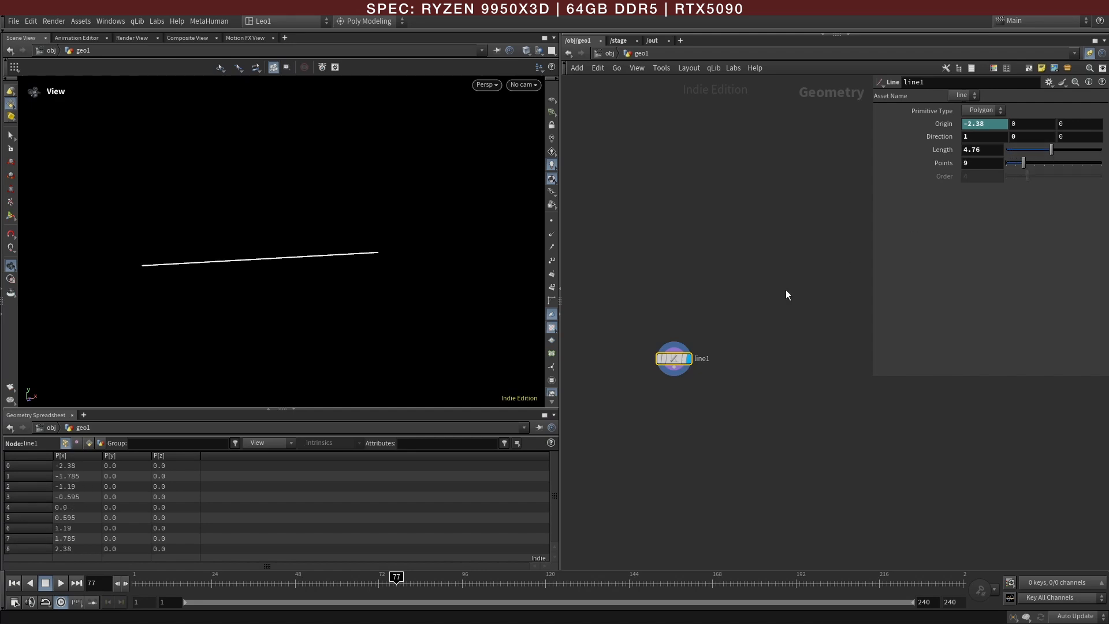
Step: Add an Attribute Noise Vector node connected to the output of line1
scroll(670, 386, "up", 3)
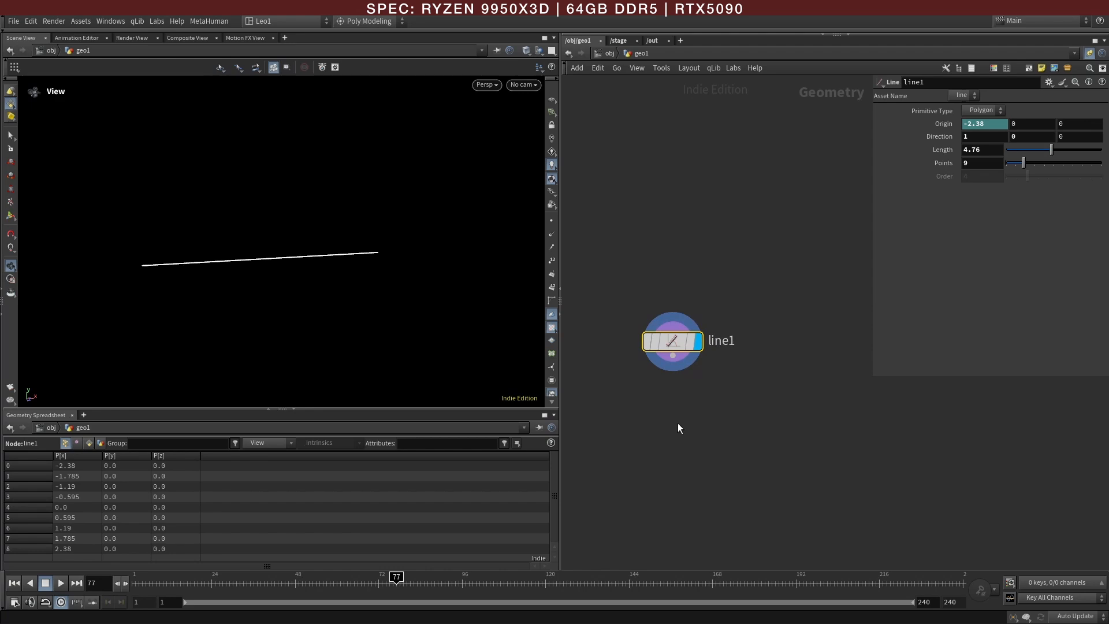
key("Tab")
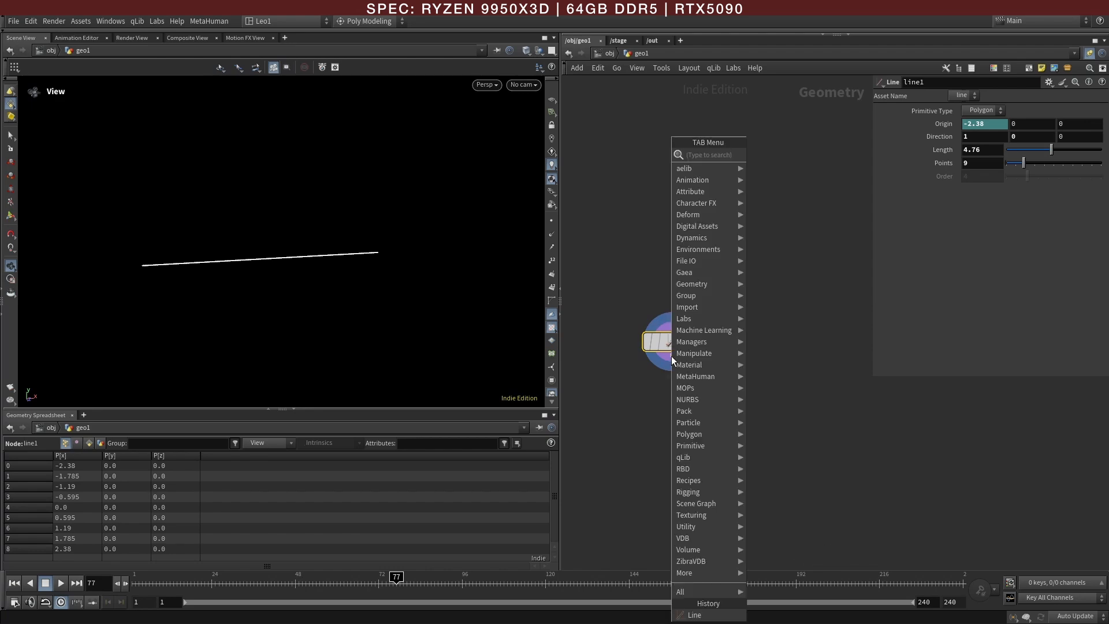
type("a")
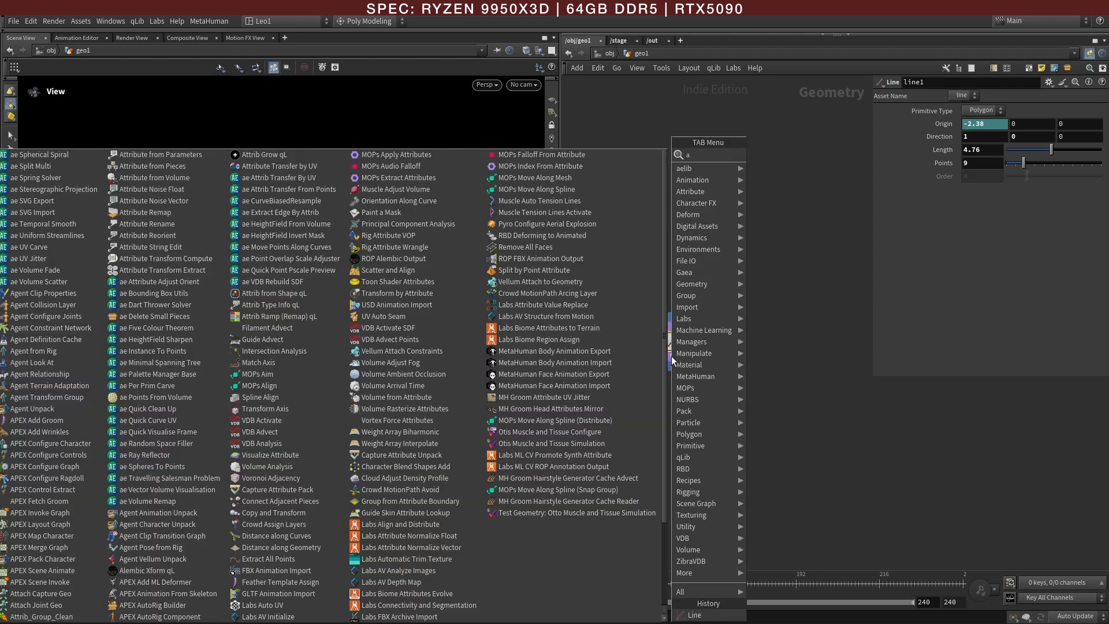
type("nv")
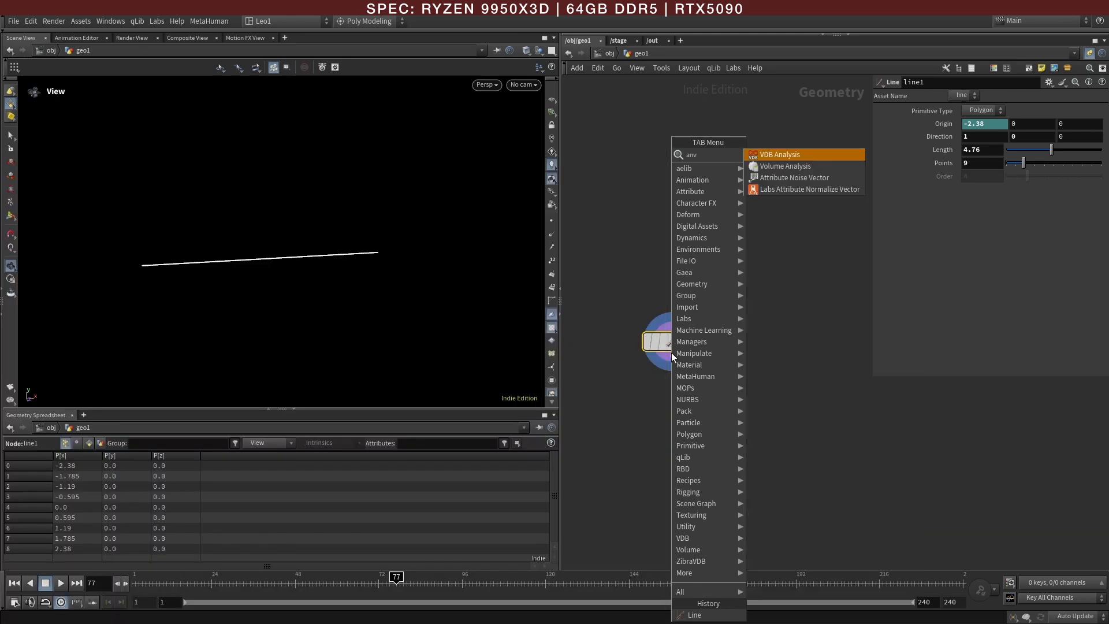
key("Down")
key("Down")
key("Return")
Step: Set the noise node's attribute name to P so the noise displaces the point positions
left_click_drag(872, 158, 805, 158)
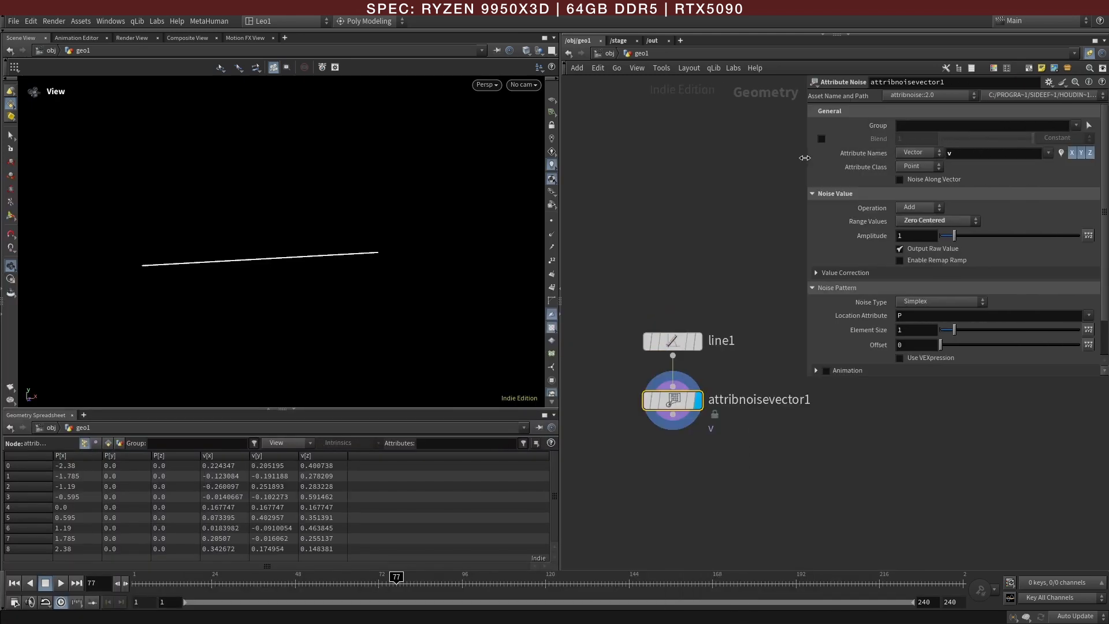
double_click(958, 154)
type("P")
key("Return")
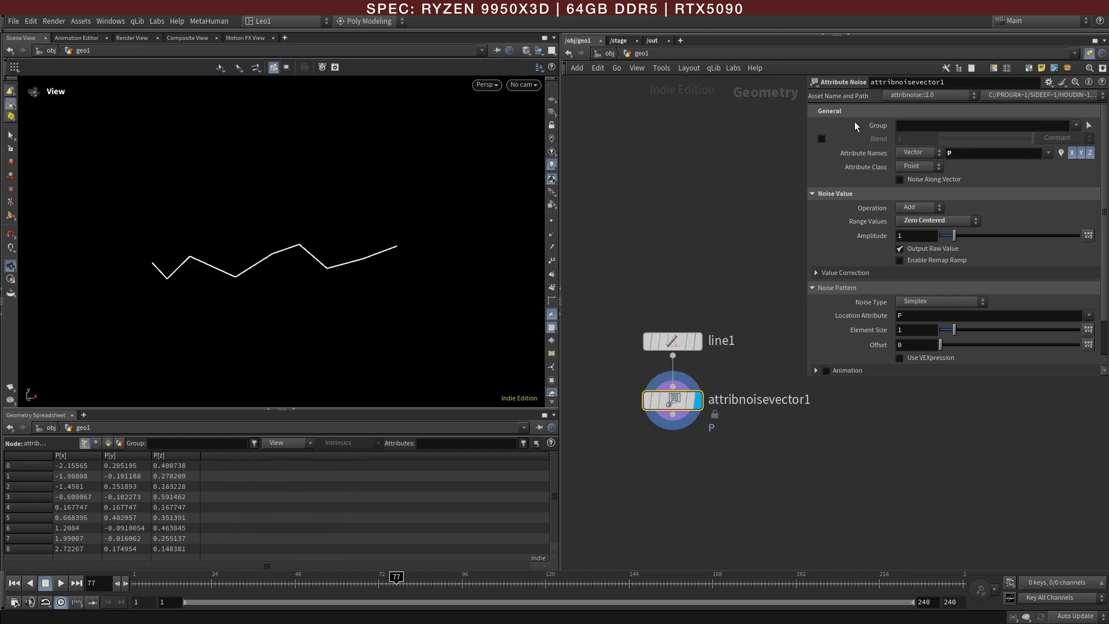
Step: Disable the X and Z components so the noise moves the line's points only in Y
left_click_drag(324, 242, 376, 283)
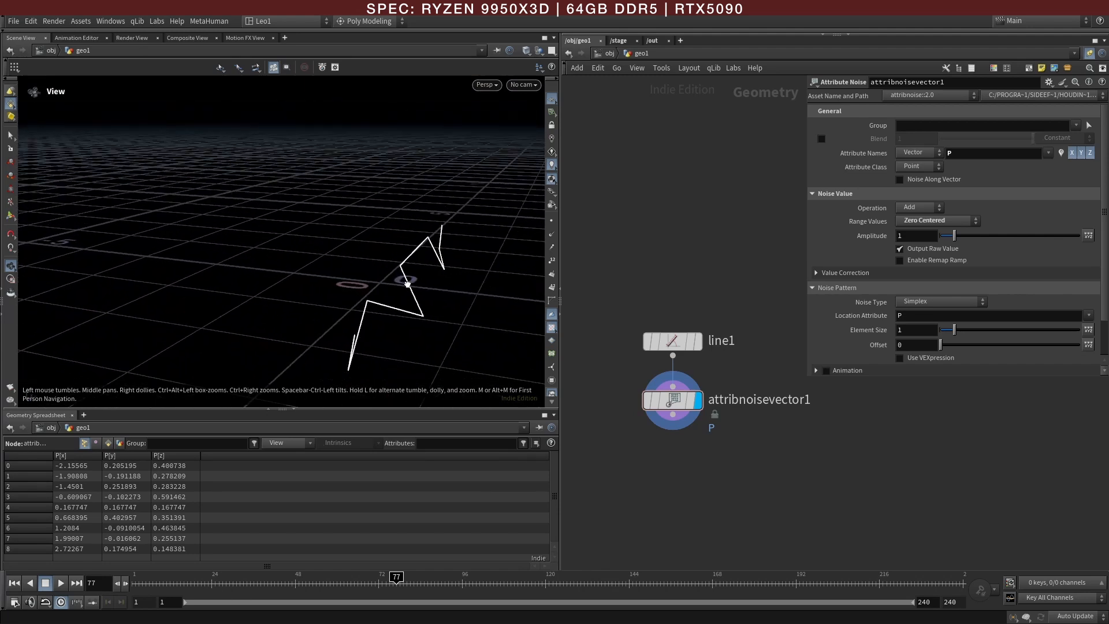
left_click(1072, 153)
left_click(1090, 153)
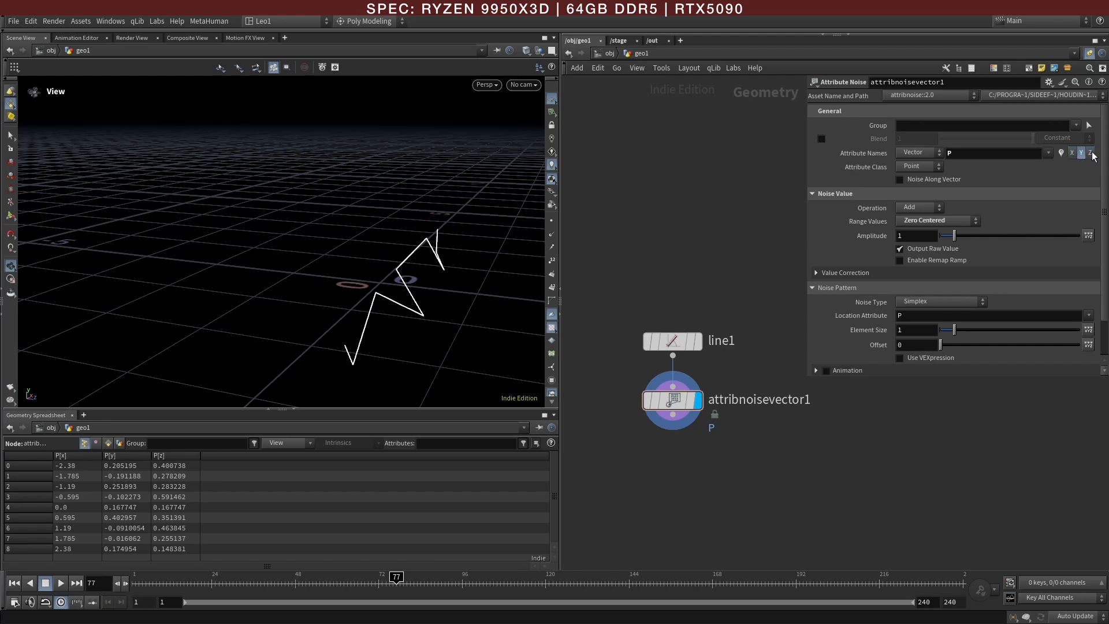
left_click_drag(399, 271, 300, 263)
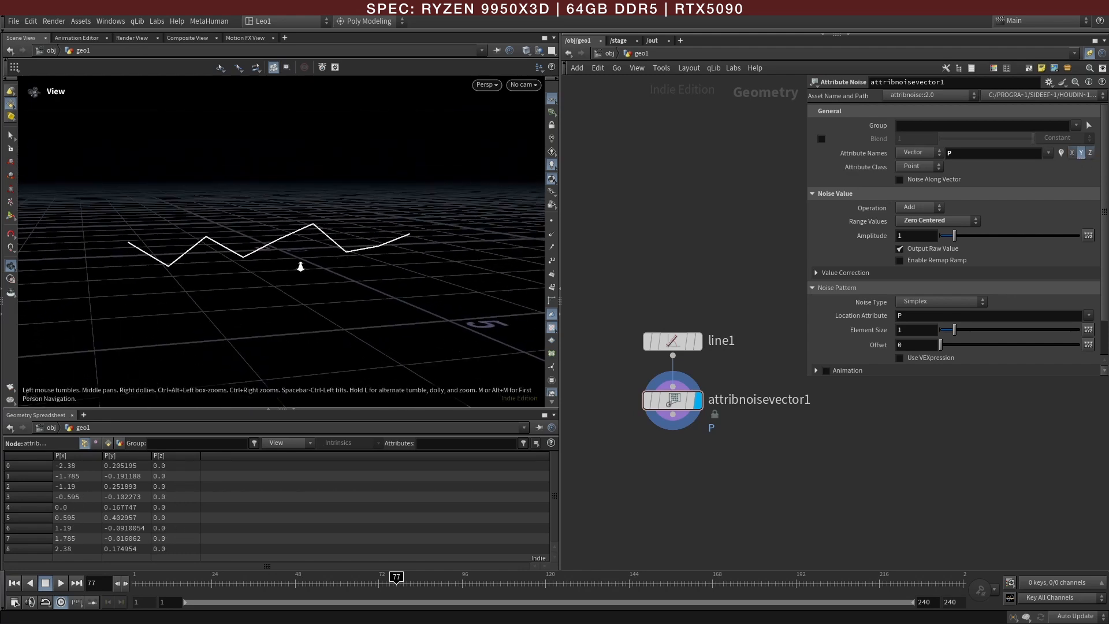
Step: Enable Animation on the noise pattern and play the timeline to preview the moving line
left_click(816, 371)
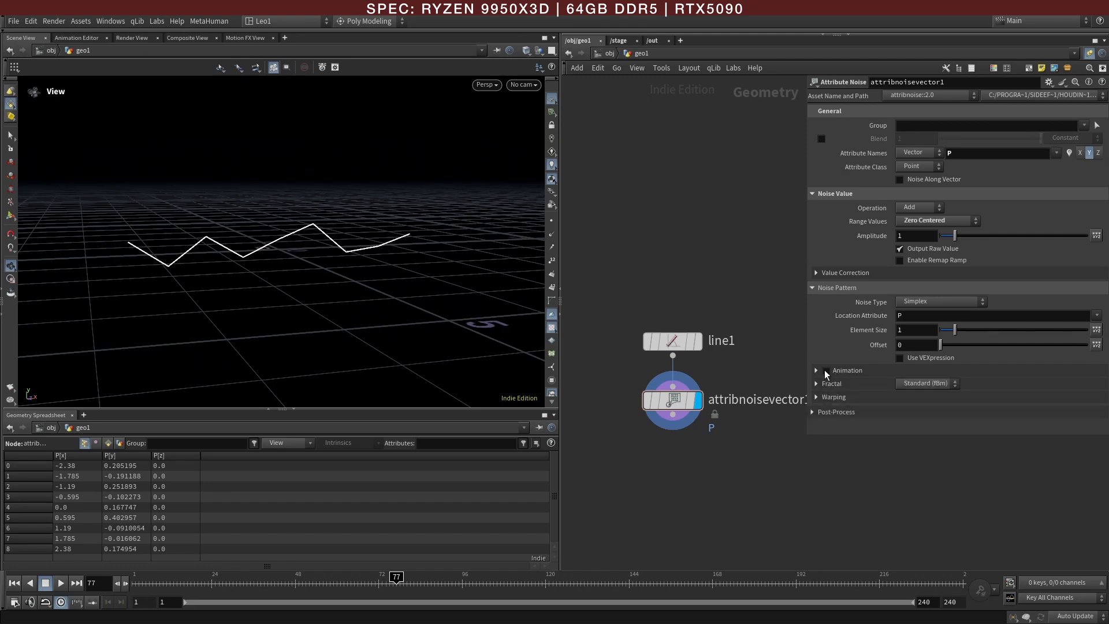
left_click(827, 370)
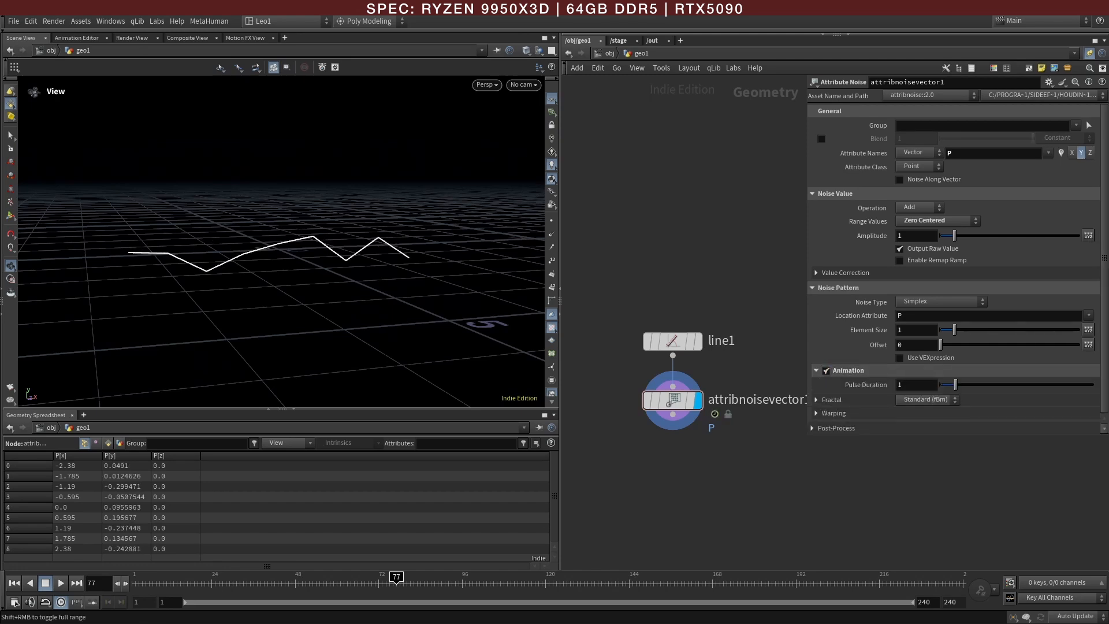
left_click_drag(168, 584, 126, 585)
left_click(61, 583)
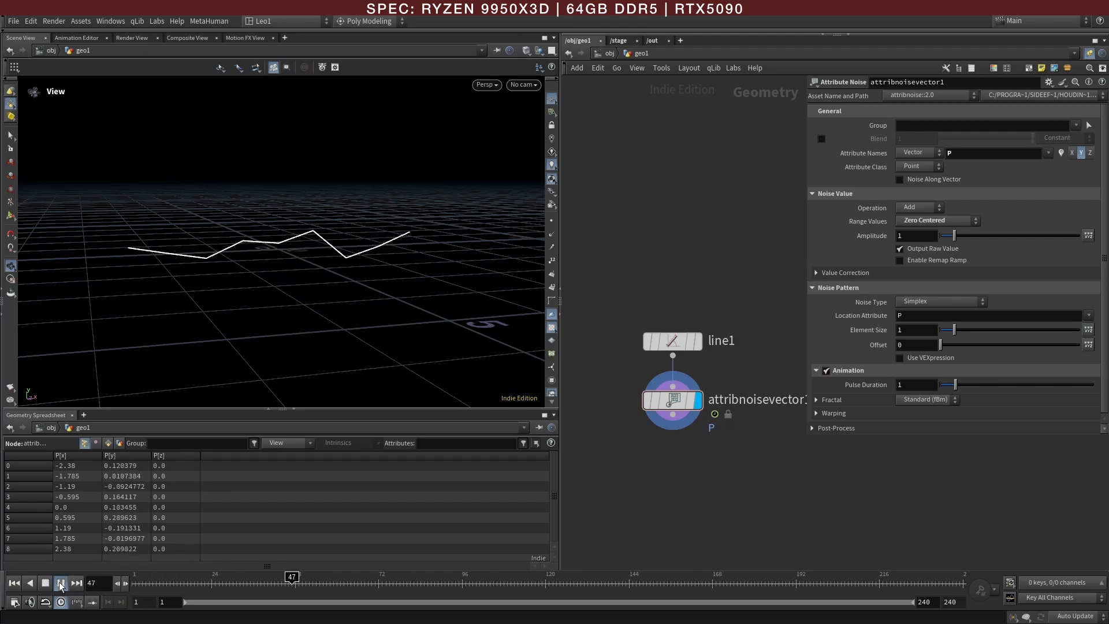
left_click(61, 584)
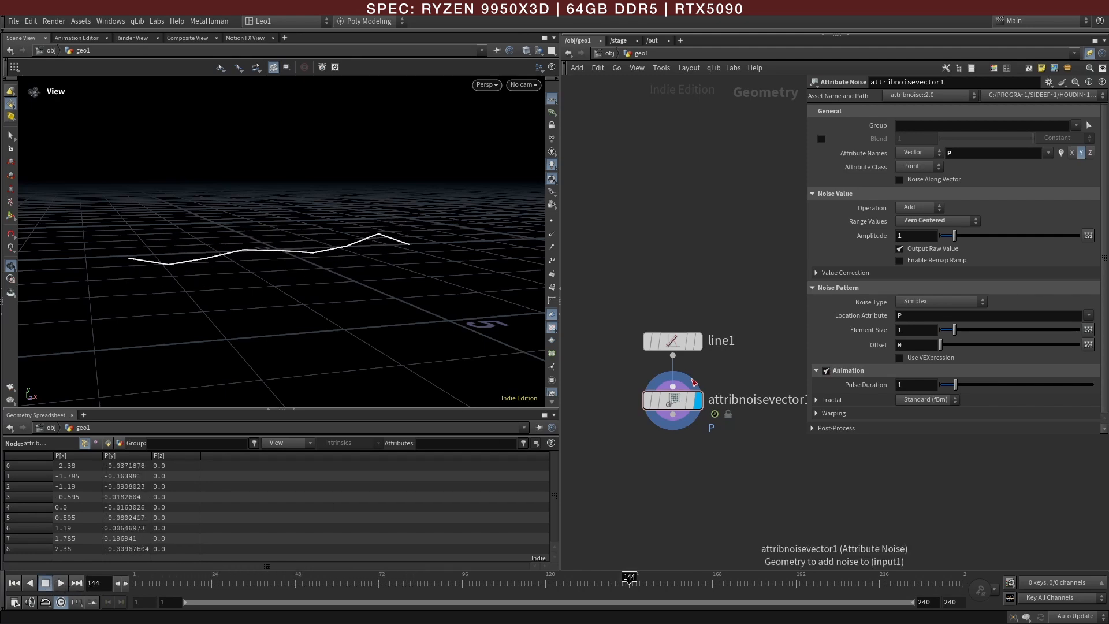
Step: Examine the line graph and its dot markers in the reference HUD image
key("Tab")
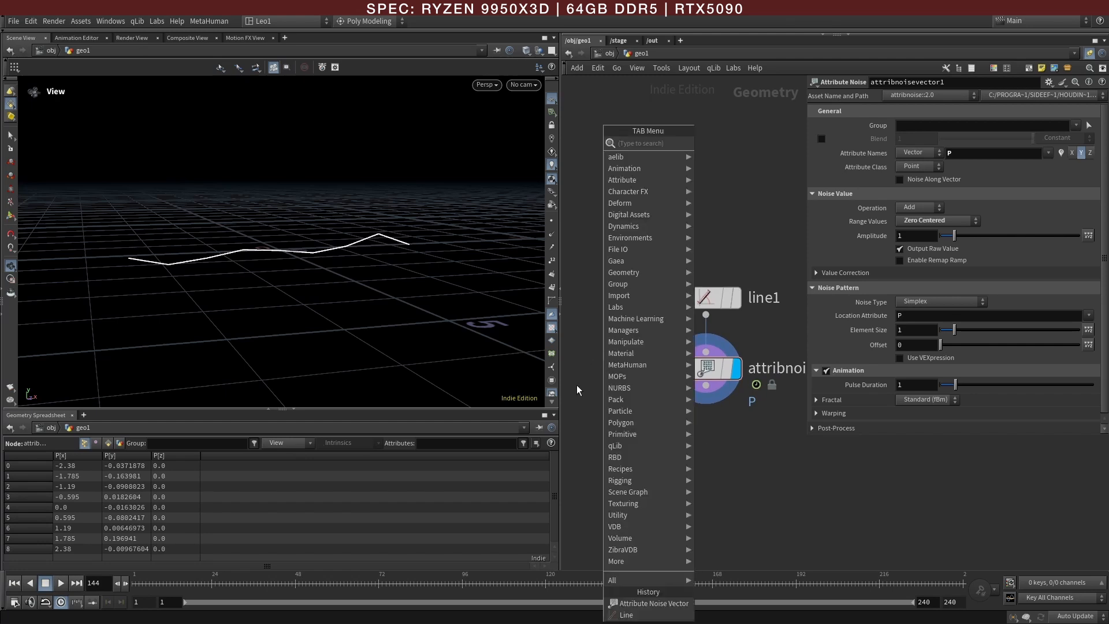
left_click(579, 386)
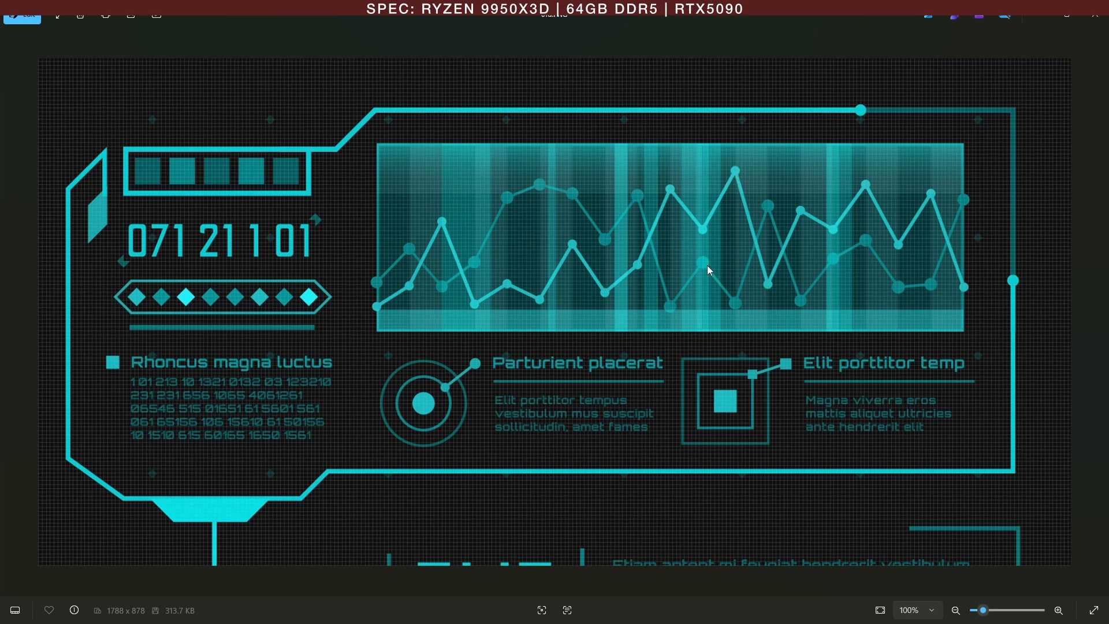
left_click(1042, 19)
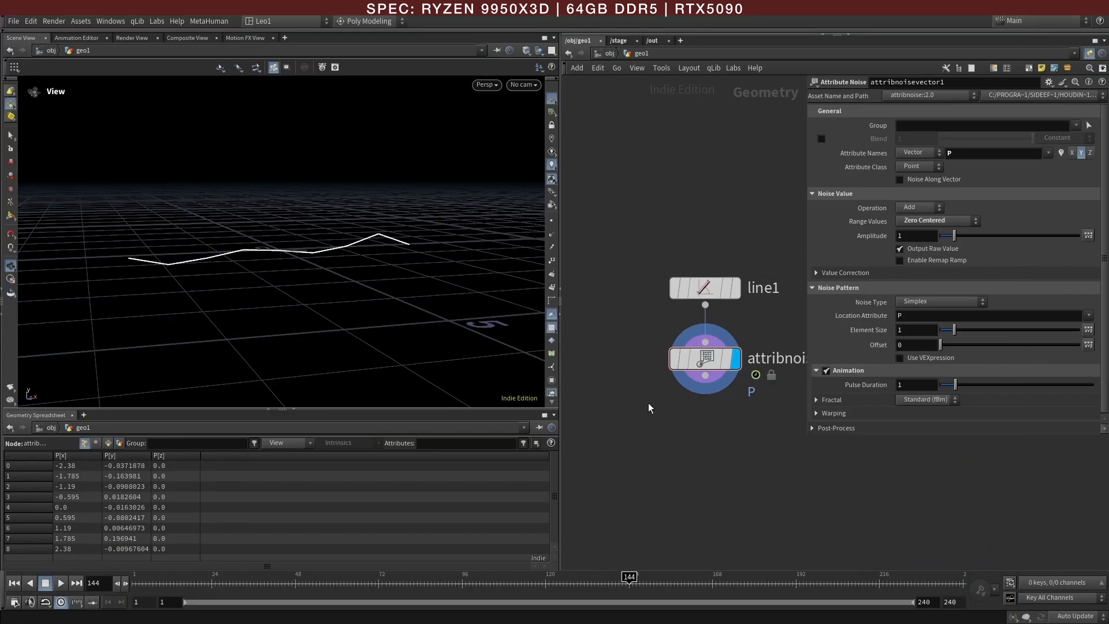
Step: Add a Circle (Polygons) node beside the attribute noise node
key("Tab")
type("cir")
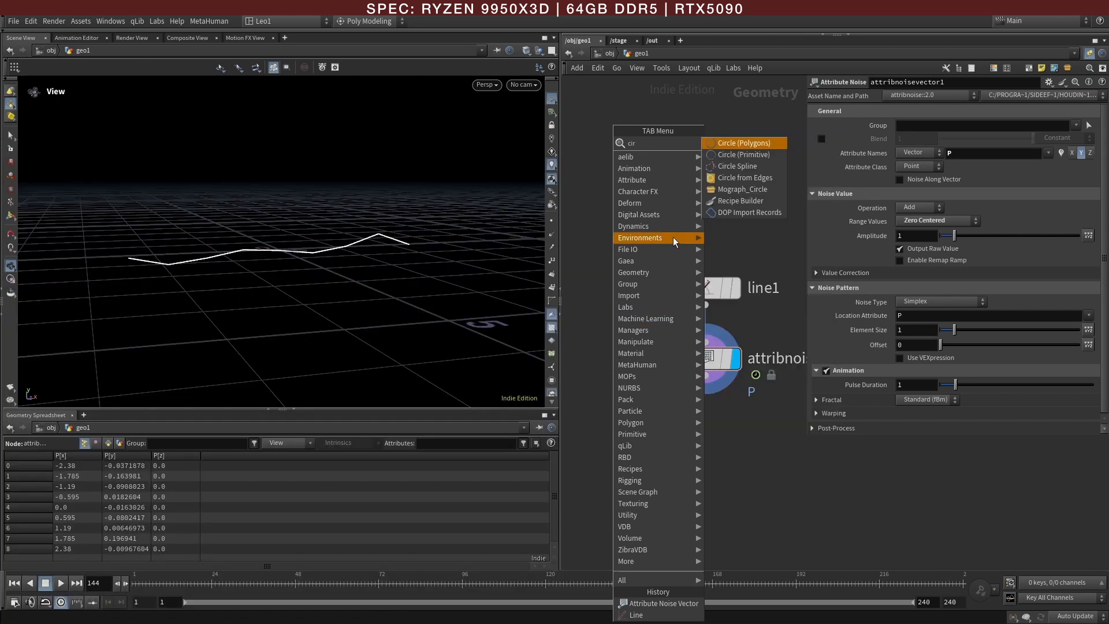
left_click(746, 142)
left_click(612, 362)
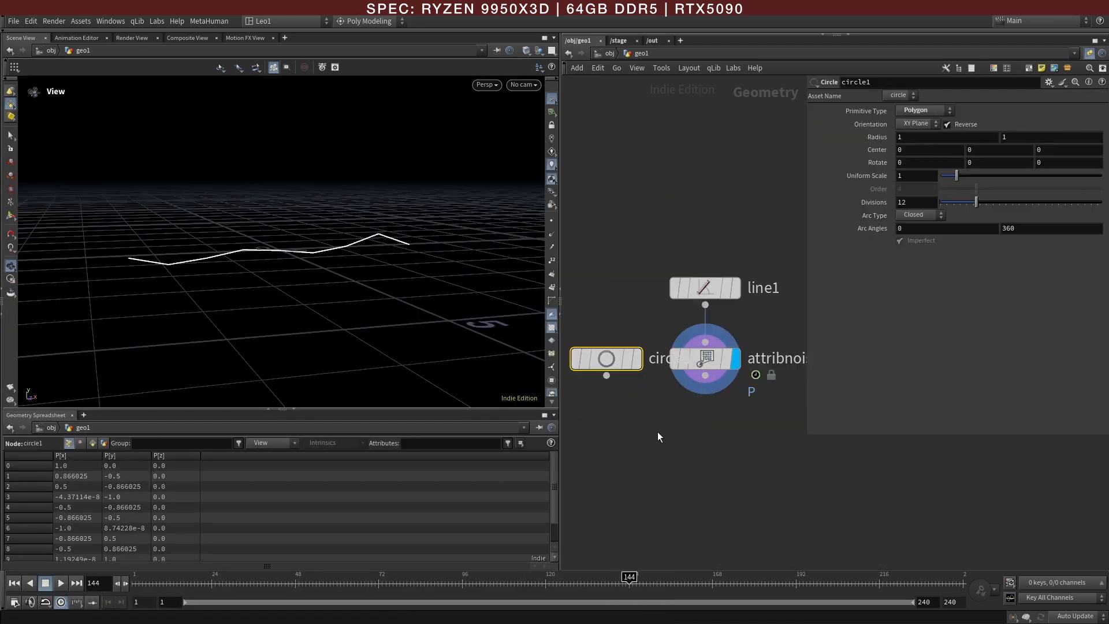
Step: Add a Copy to Points node that copies the circle onto the noise node's points, and display its output
key("Tab")
type("ctp")
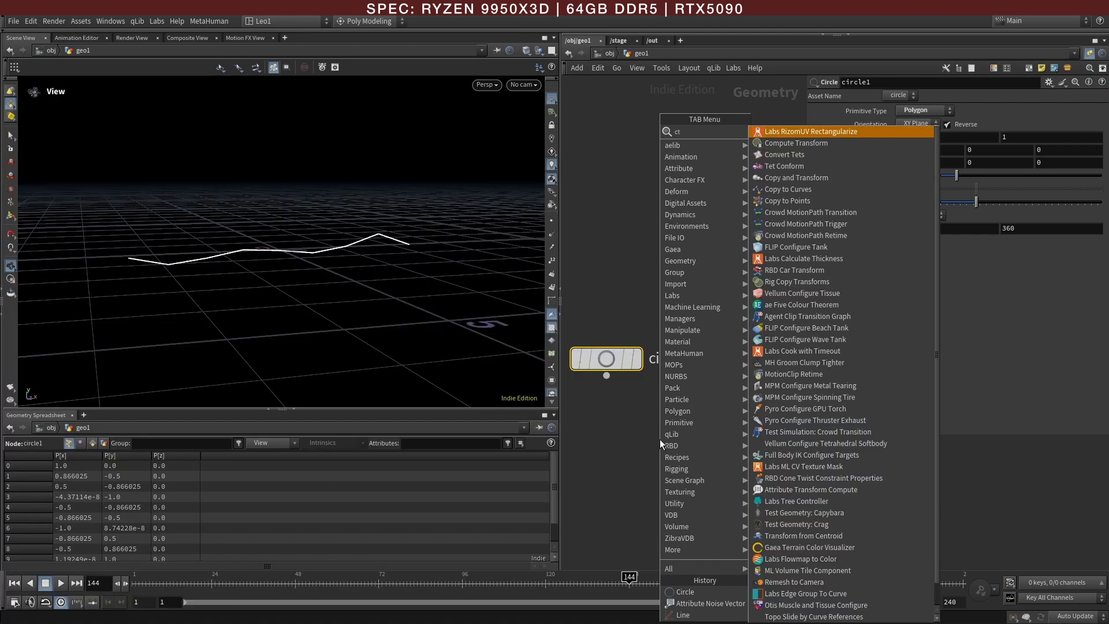
left_click(812, 134)
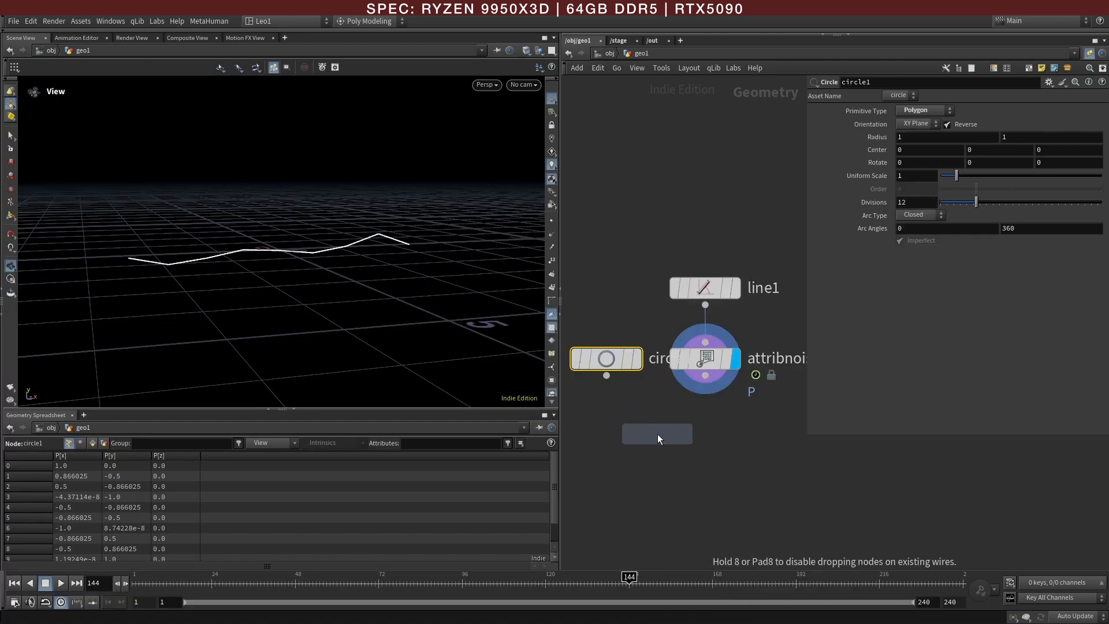
left_click(657, 434)
left_click(607, 375)
left_click(643, 416)
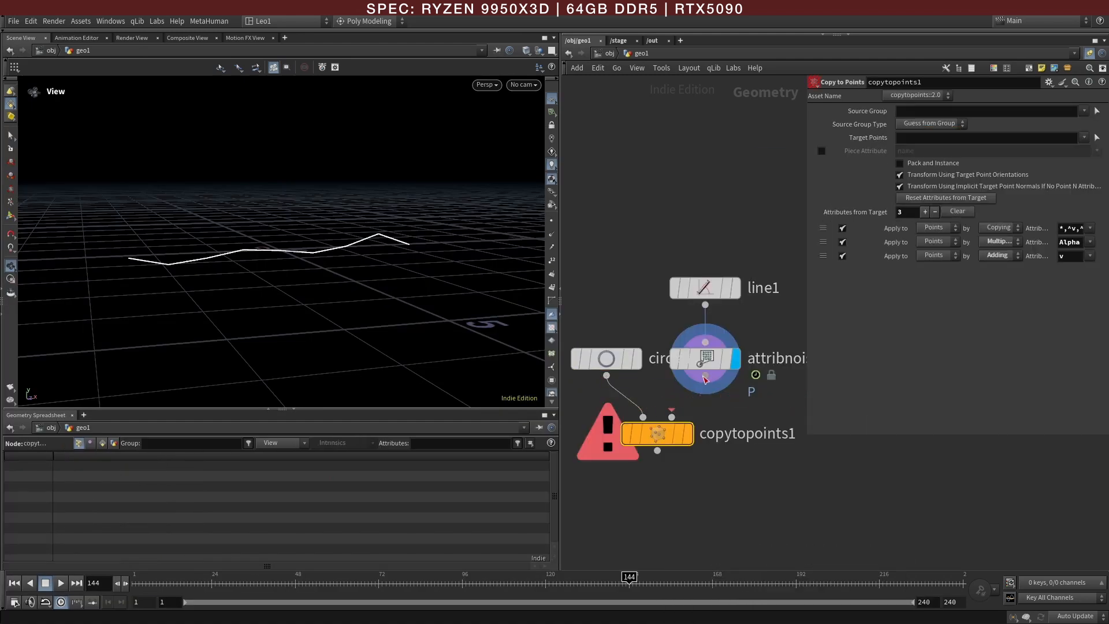
left_click(672, 417)
left_click(689, 435)
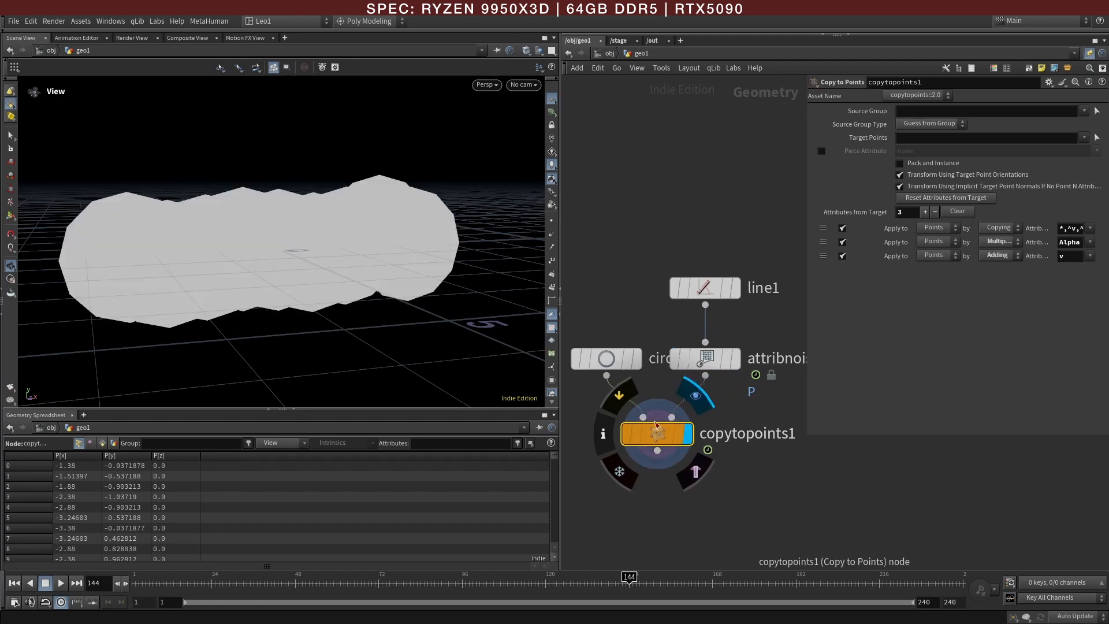
Step: Move circle1 higher in the network and set its uniform scale to 0.25 and divisions to 24
left_click(625, 366)
left_click_drag(626, 366, 621, 333)
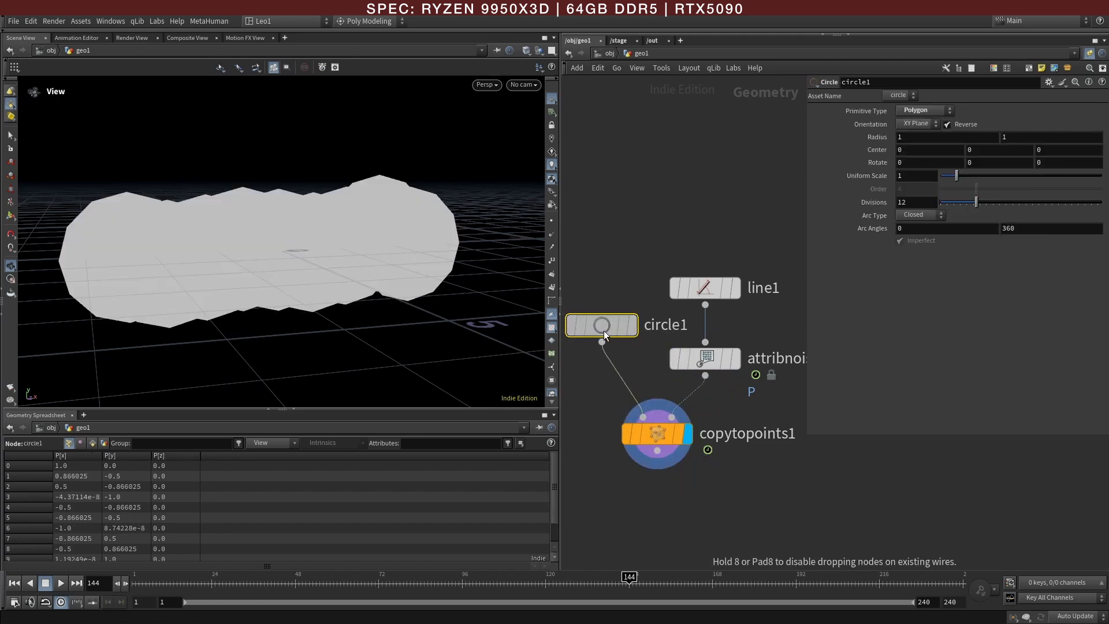
left_click_drag(953, 178, 946, 179)
left_click(917, 205)
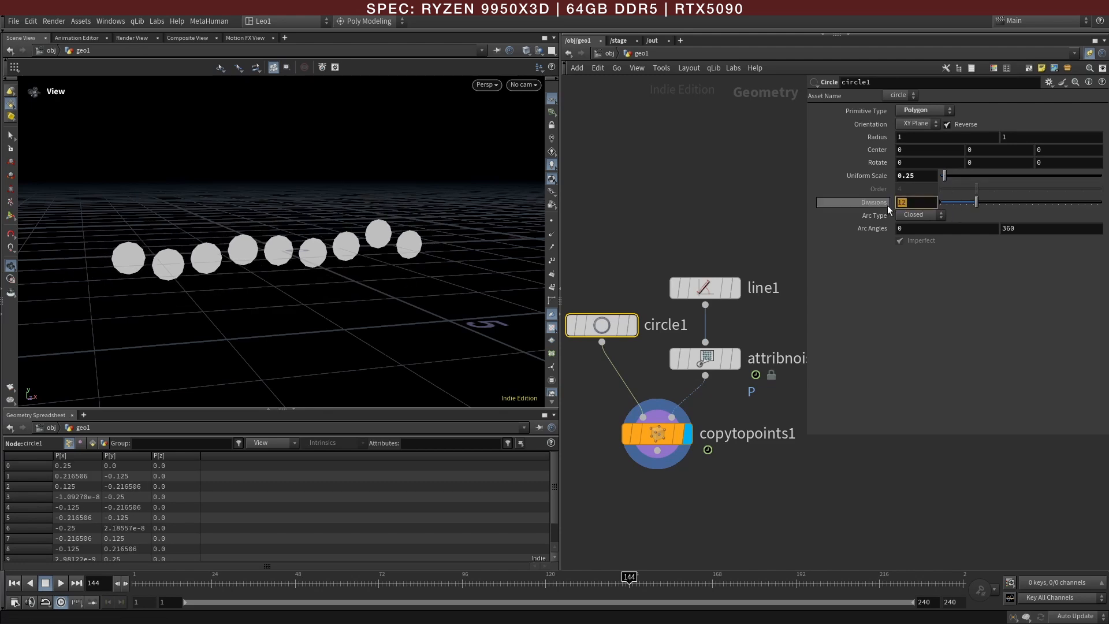
left_click_drag(976, 207, 993, 203)
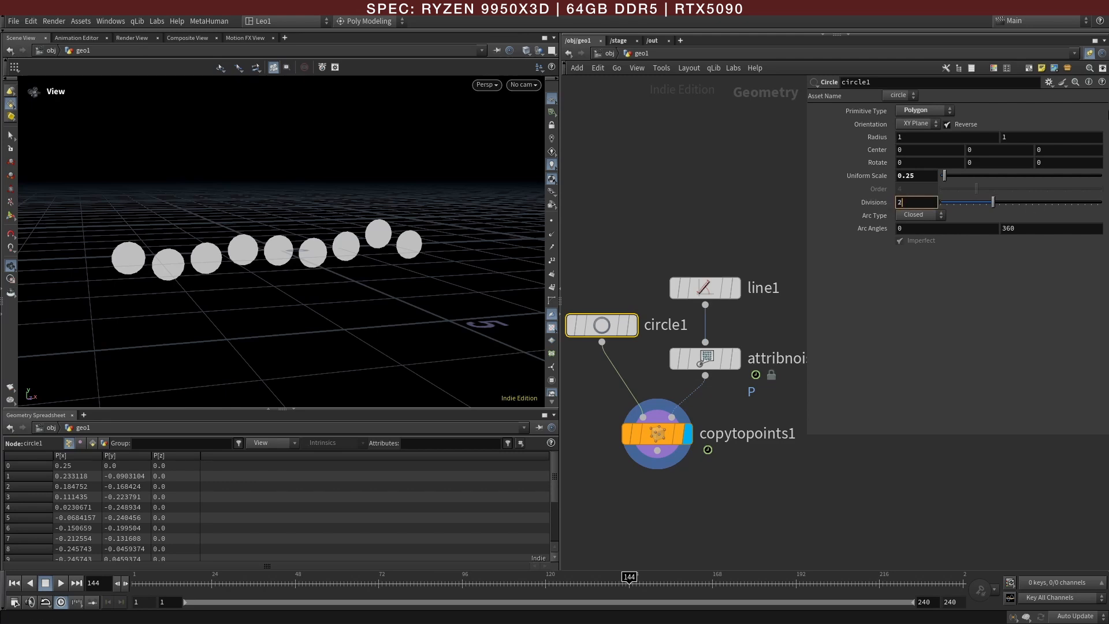
type("24")
key("Return")
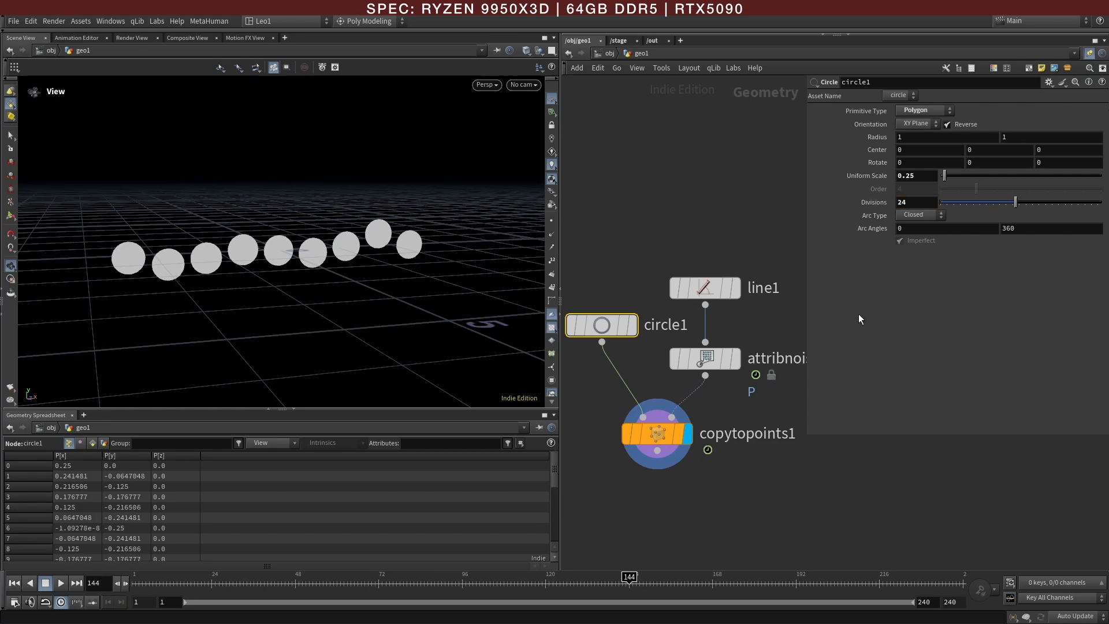
Step: Enlarge the network editor by shrinking the parameter area and the viewport pane
left_click_drag(804, 435, 844, 420)
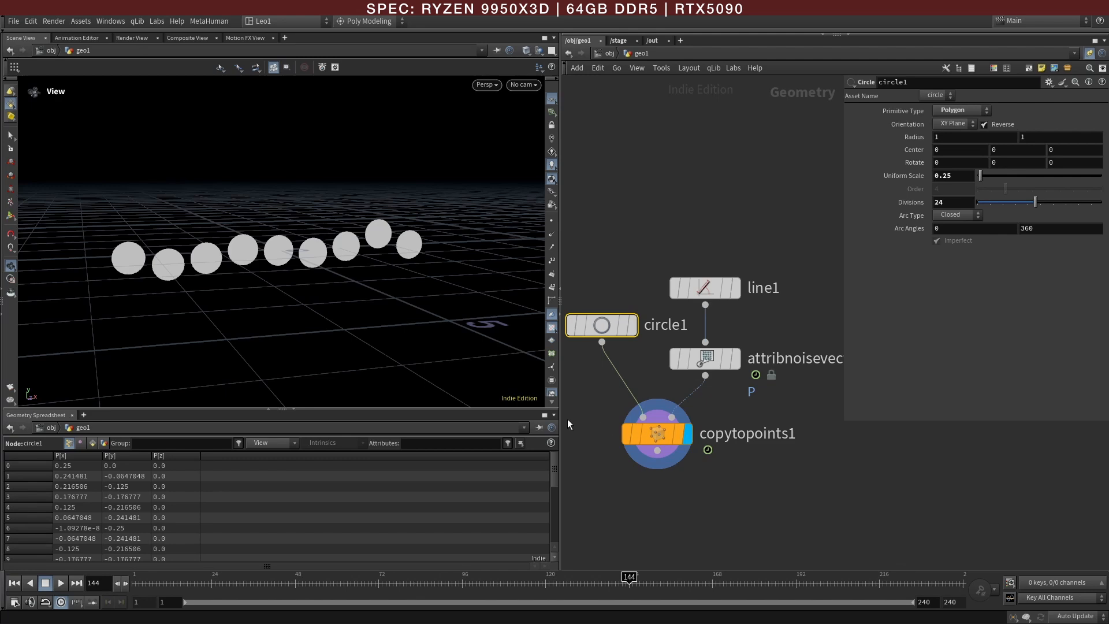
left_click_drag(560, 418, 499, 418)
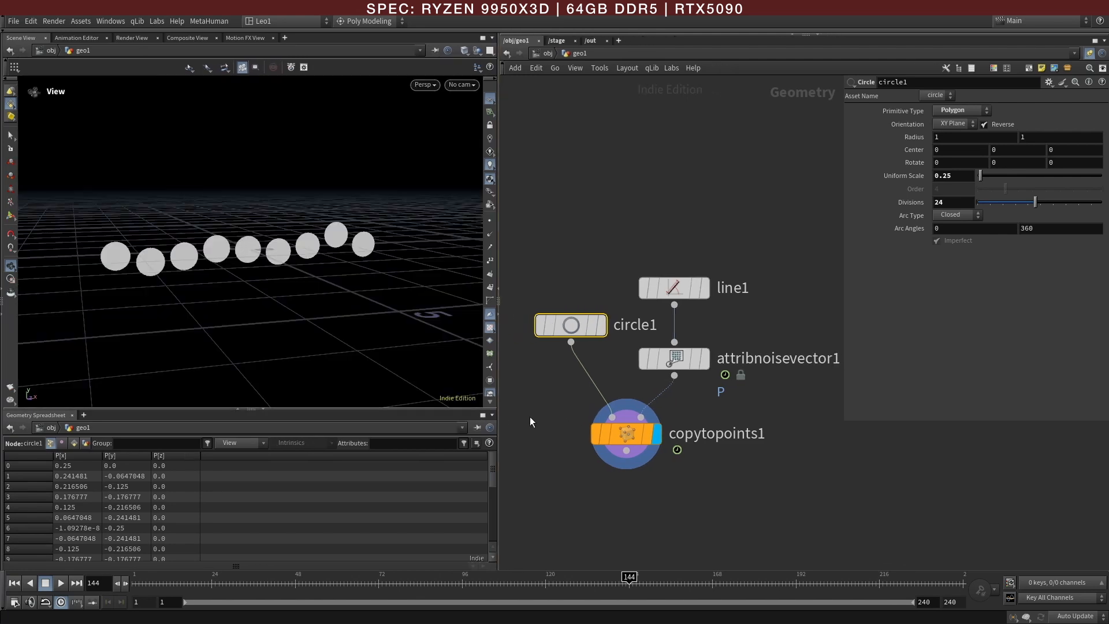
Step: Turn on point display in the viewport and enable Pack and Instance on copytopoints1
left_click(621, 433)
left_click(490, 221)
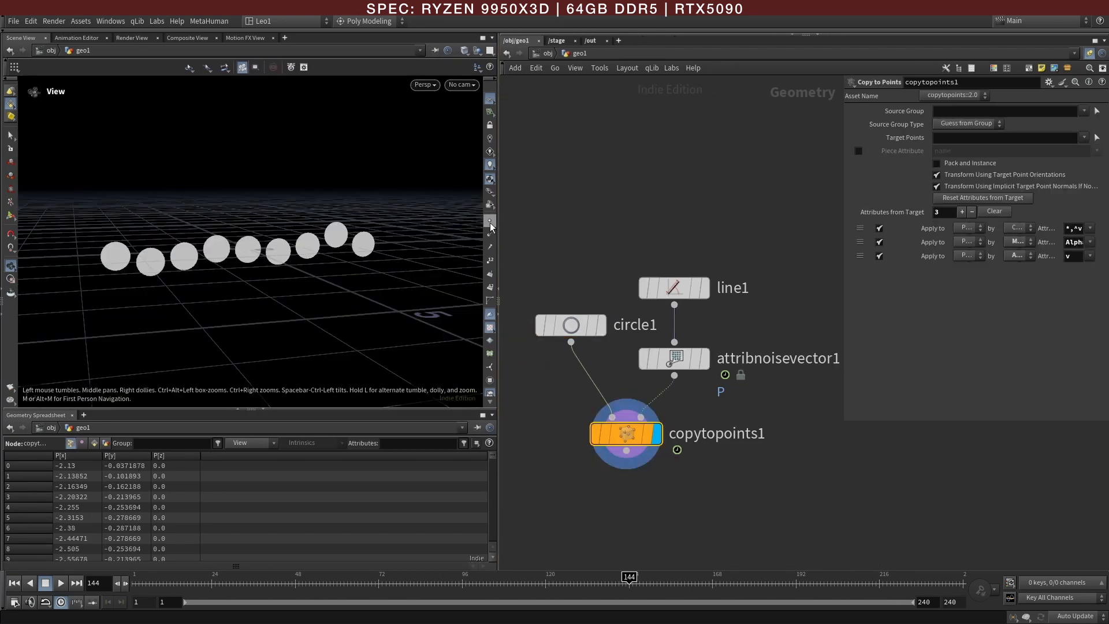
right_click_drag(242, 227, 340, 278)
left_click_drag(340, 277, 262, 281)
left_click_drag(635, 442, 623, 431)
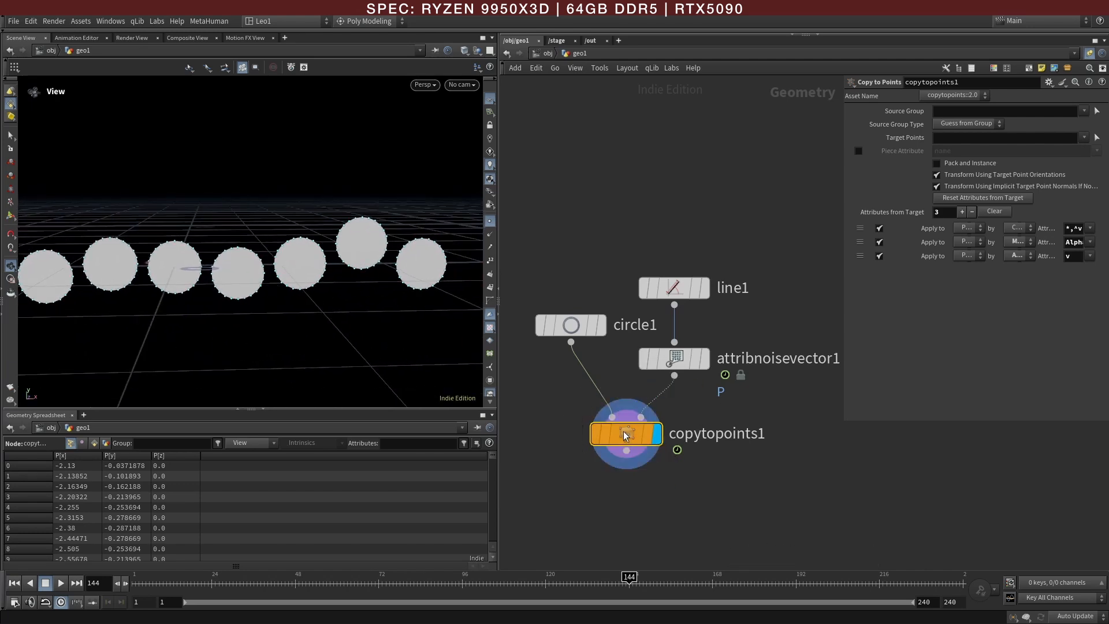
left_click(955, 163)
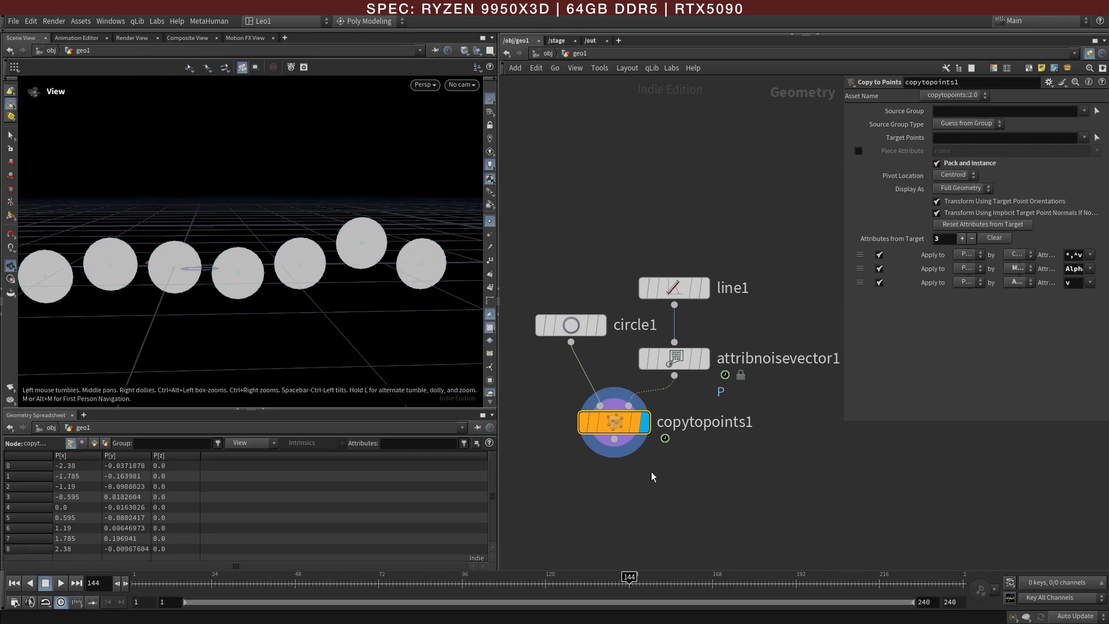
Step: Add a Merge node that combines copytopoints1 with attribnoisevector1, and display its output
scroll(653, 462, "down", 3)
key("Tab")
type("mer")
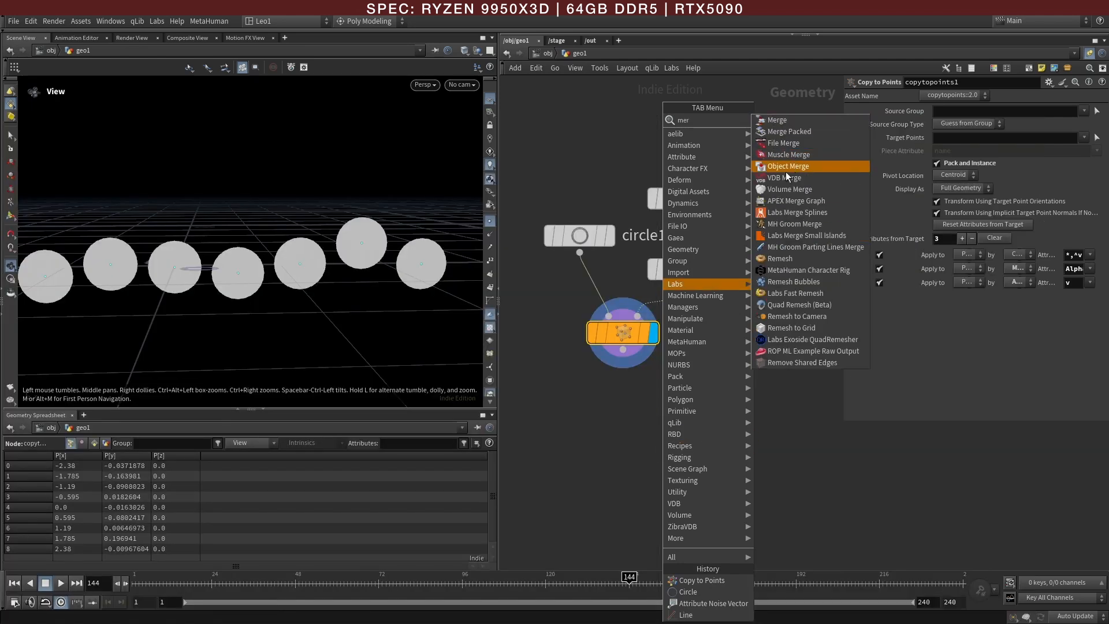
left_click(786, 120)
left_click(662, 447)
left_click(624, 350)
left_click(662, 430)
left_click(683, 286)
left_click(662, 430)
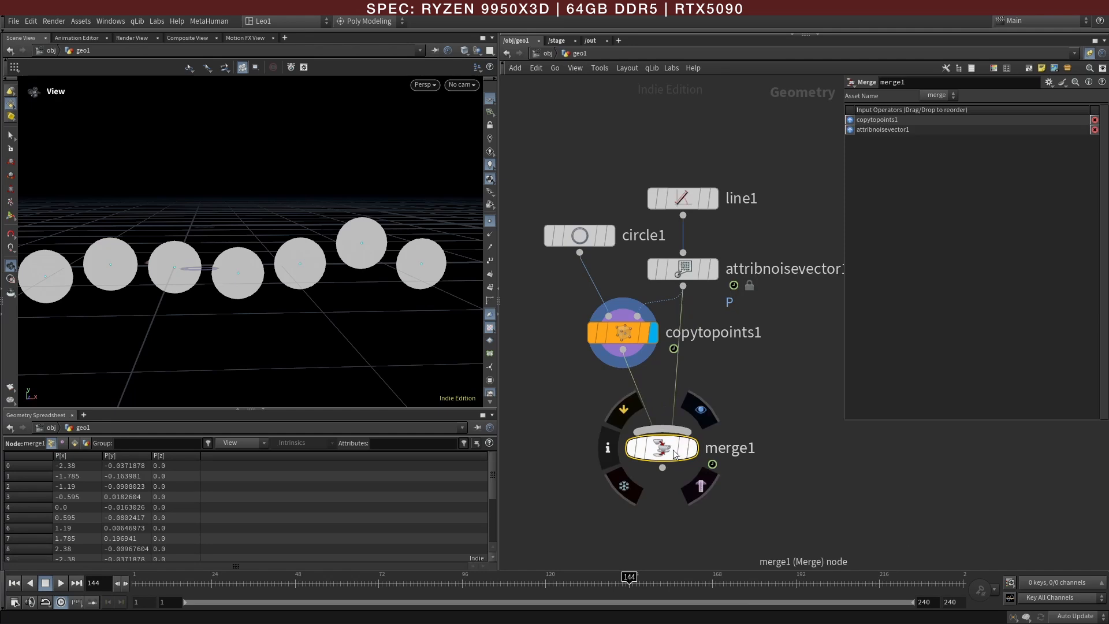
left_click(693, 448)
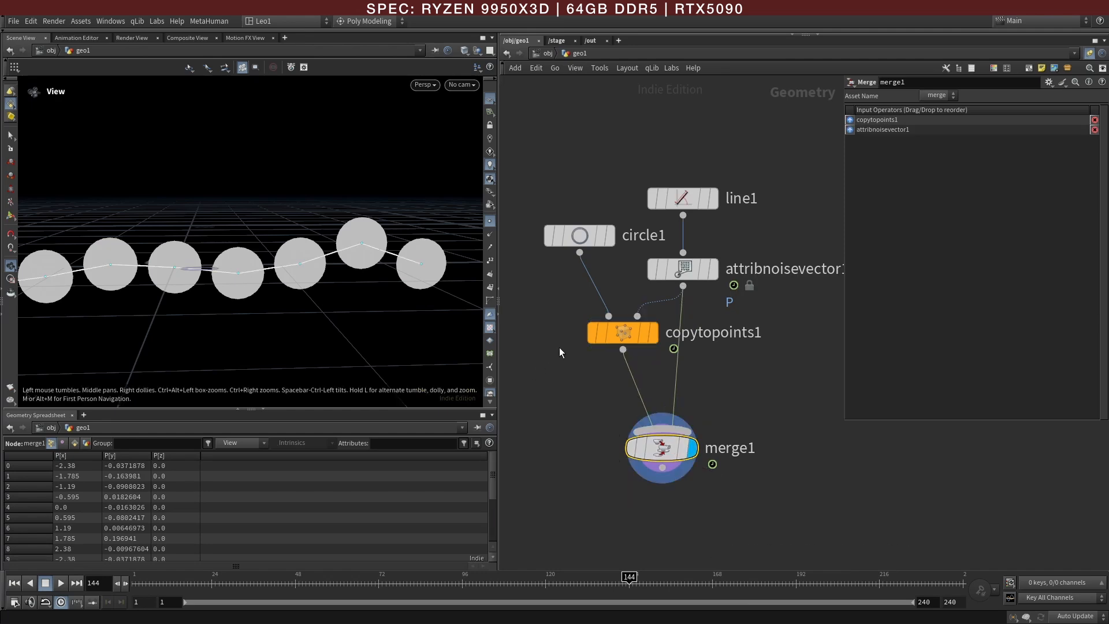
Step: Set circle1's uniform scale to 0.05 and move merge1 lower in the network
left_click(579, 235)
middle_click_drag(973, 171, 864, 200)
left_click_drag(663, 454, 684, 556)
Step: Insert a Sweep node on the wire between attribnoisevector1 and merge1
key("Tab")
type("s")
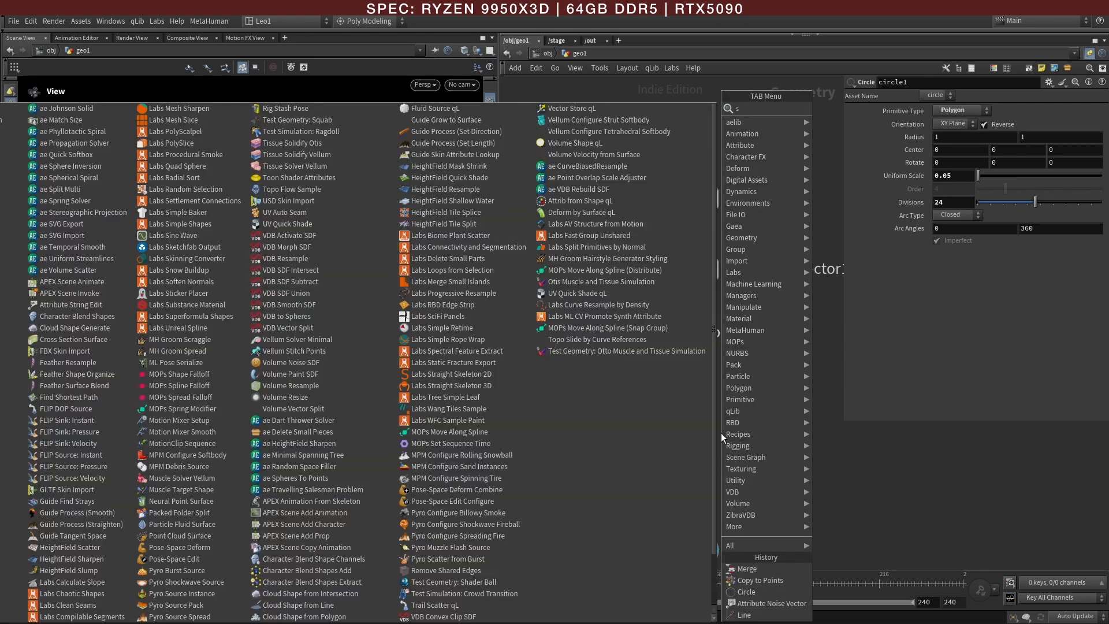
type("we")
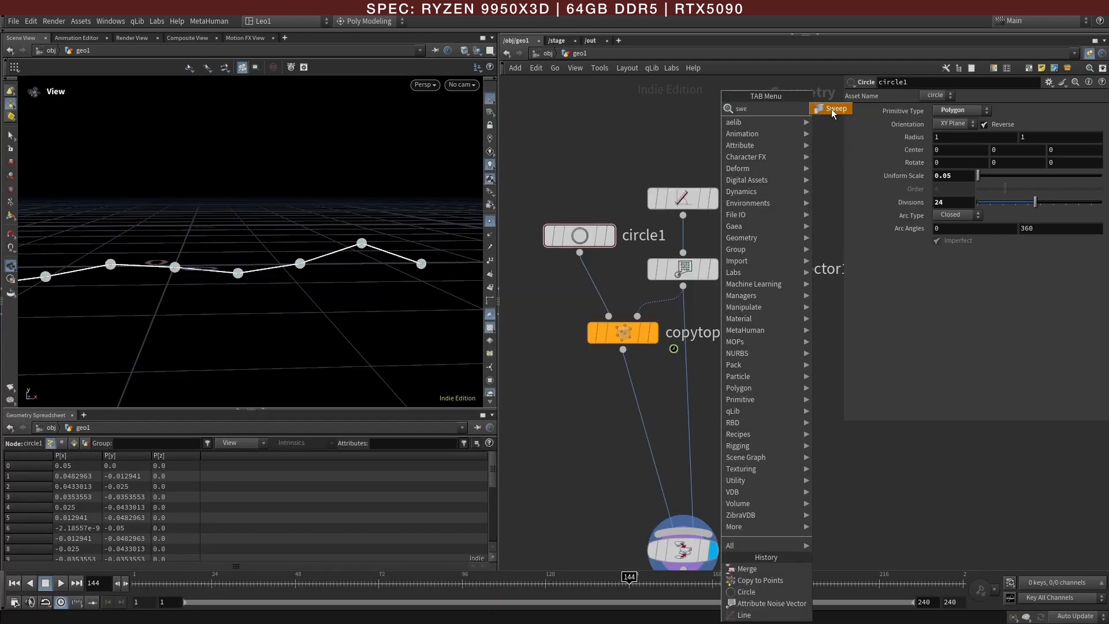
left_click(831, 109)
left_click(687, 403)
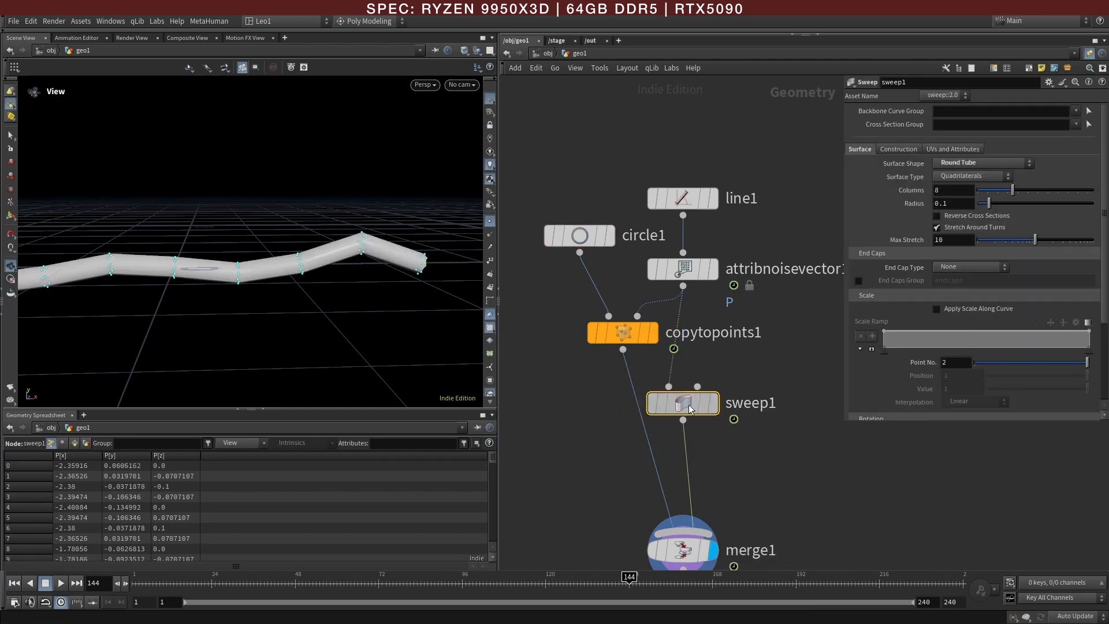
Step: Configure sweep1 as a Ribbon with 1 column and a width of 0.02, and scrub the timeline to frame 123
left_click(1048, 82)
left_click(1036, 109)
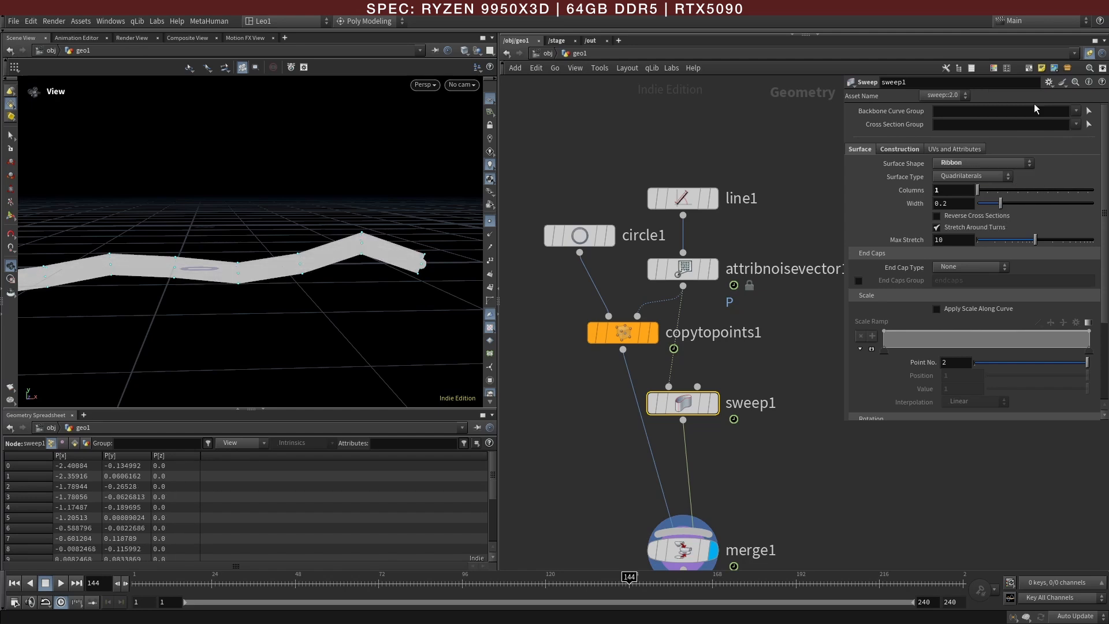
left_click_drag(1000, 204, 980, 211)
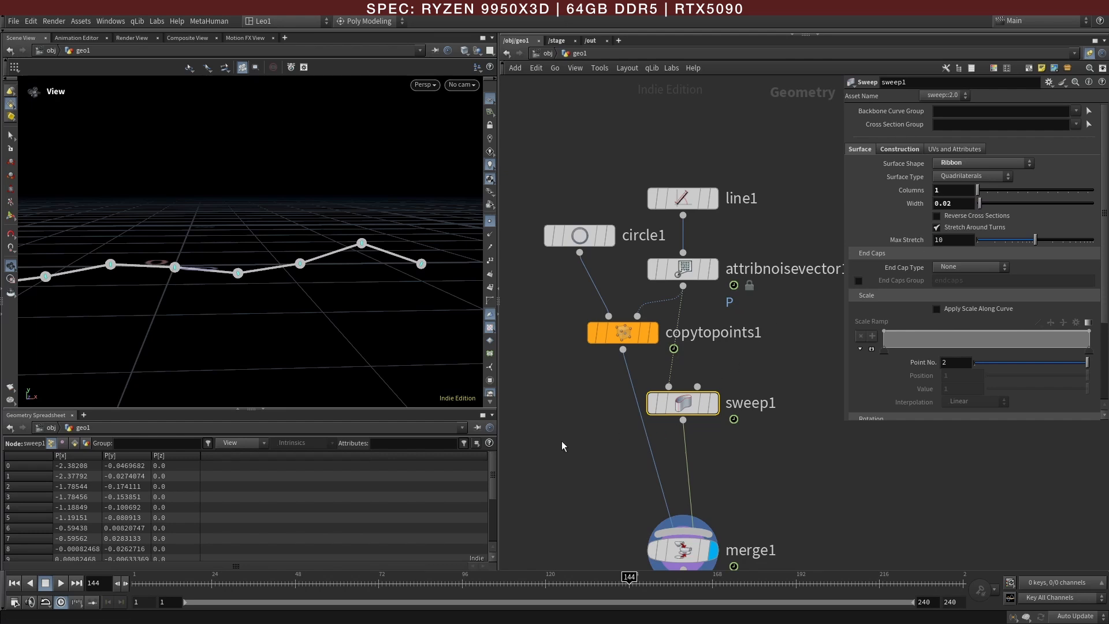
scroll(184, 309, "down", 3)
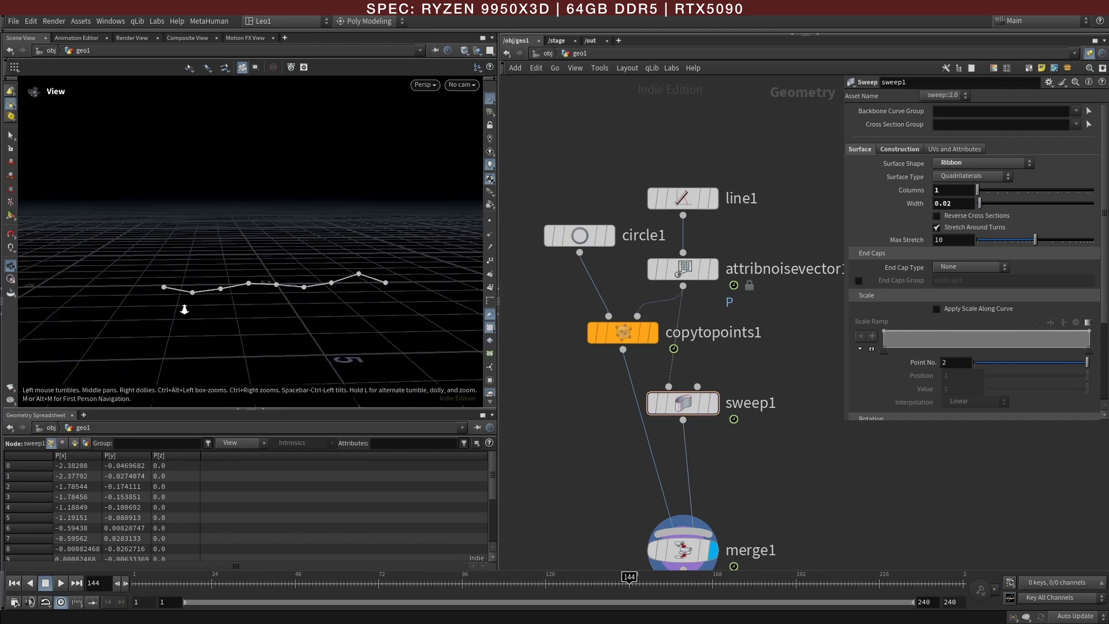
left_click_drag(151, 583, 556, 584)
Step: Narrow the parameter area beside the network and shift sweep1 slightly away from copytopoints1
middle_click_drag(741, 469, 696, 422)
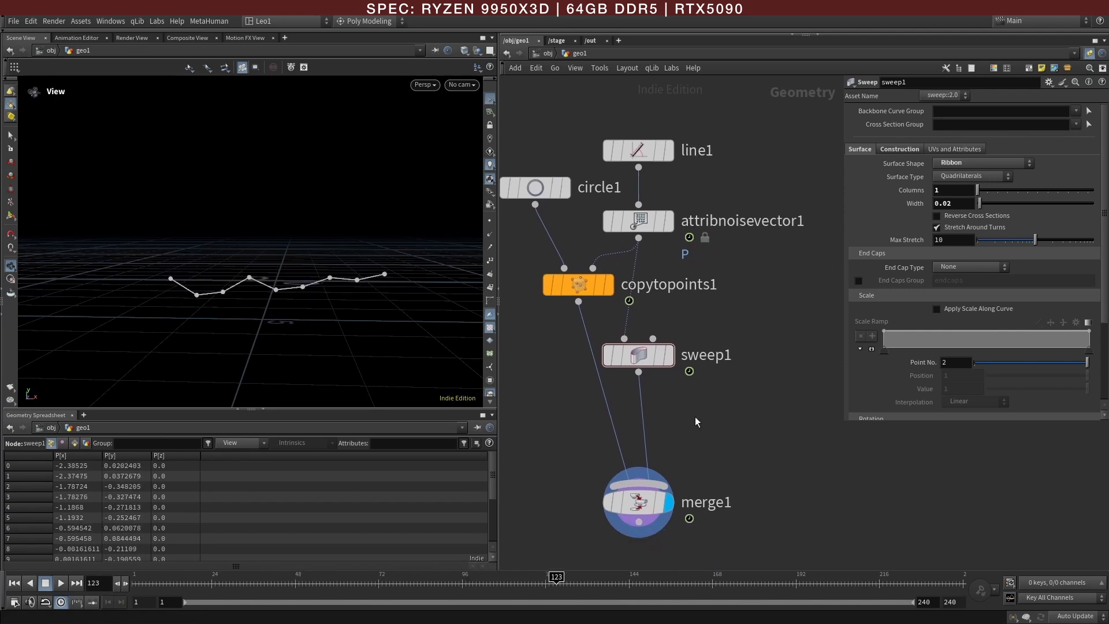
left_click_drag(845, 422, 878, 419)
left_click_drag(639, 356, 662, 356)
middle_click_drag(706, 421, 688, 397)
Step: Insert a Color node between sweep1 and merge1 and set its color to the green swatch (0, 0.852, 0.152)
scroll(688, 396, "down", 1)
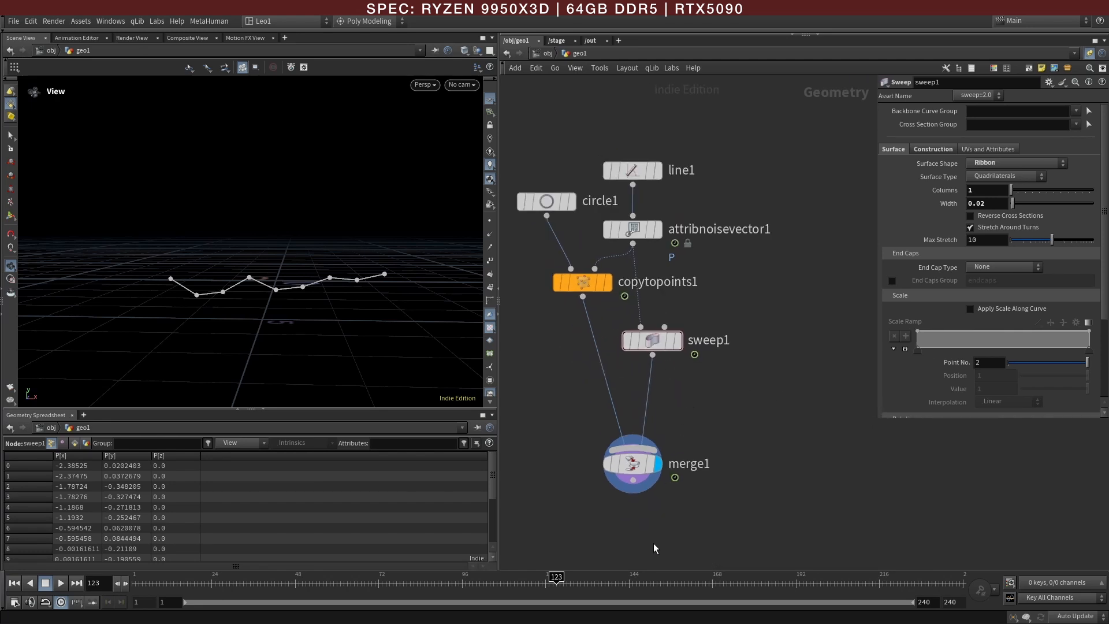
middle_click_drag(644, 516, 633, 418)
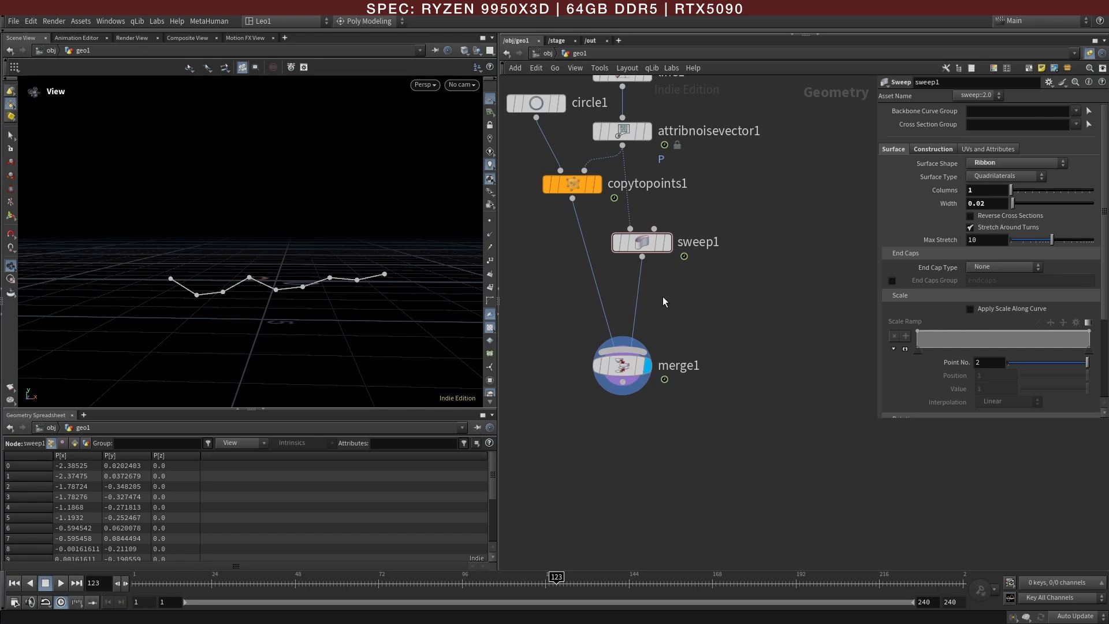
key("Tab")
mouse_move(664, 294)
type("col")
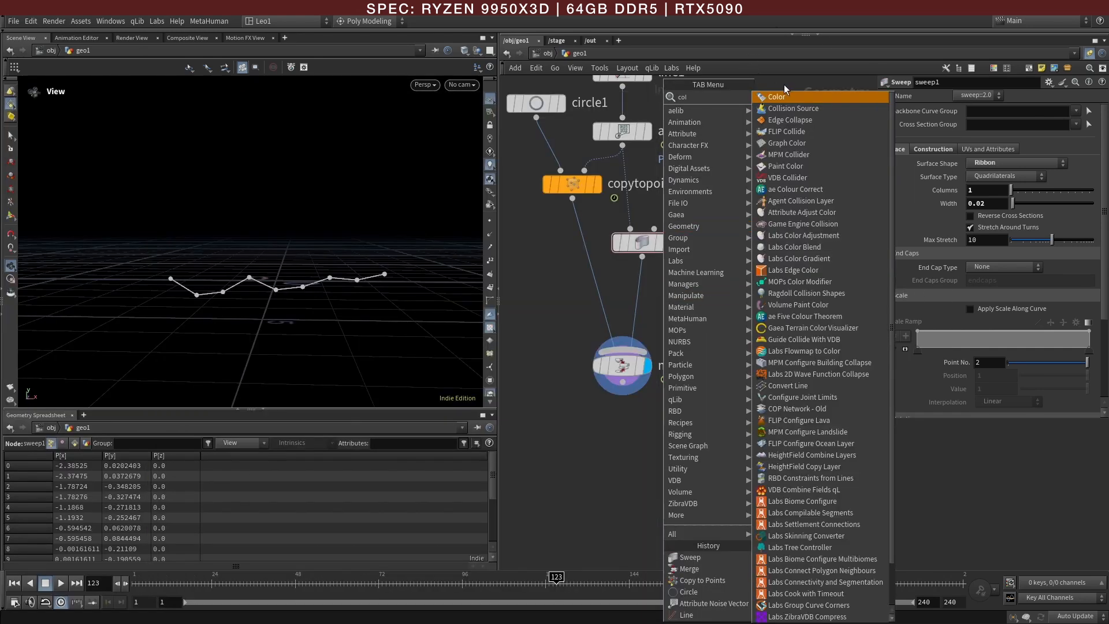
left_click(785, 97)
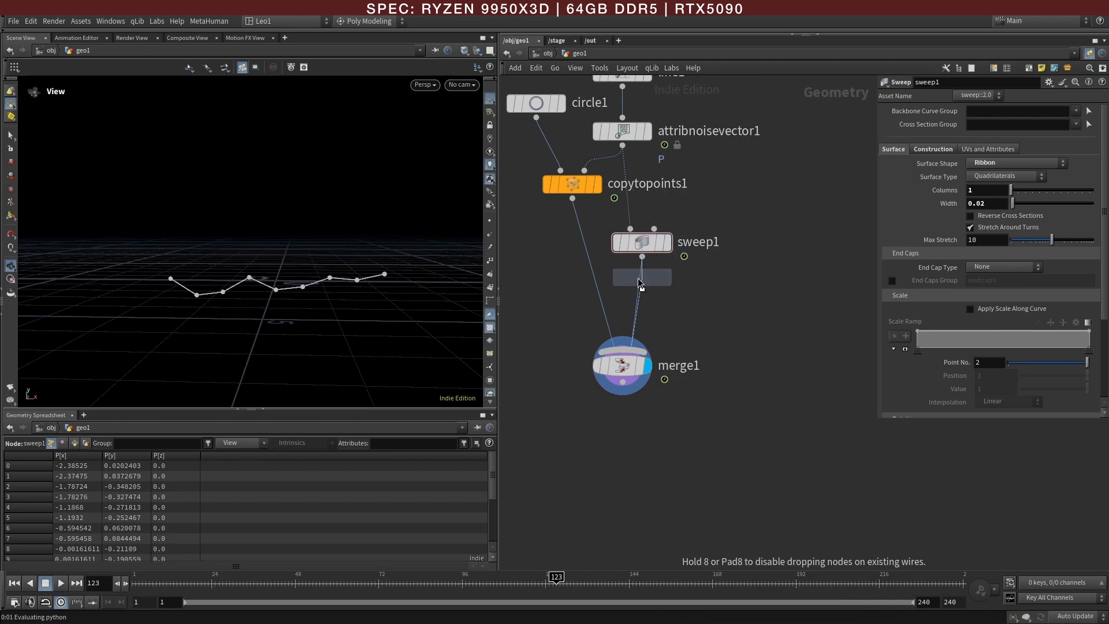
left_click(642, 301)
left_click(975, 176)
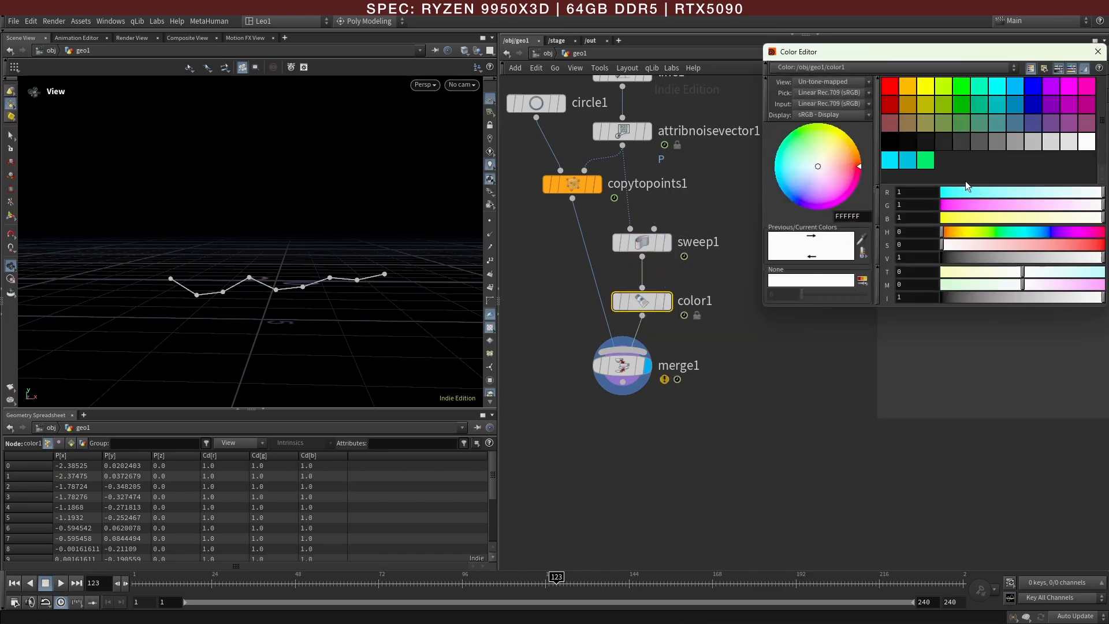
left_click(925, 162)
Step: Move color1 onto the wire between line1 and attribnoisevector1, lower merge1, copytopoints1 and circle1, and close the color editor
left_click_drag(648, 351, 641, 385)
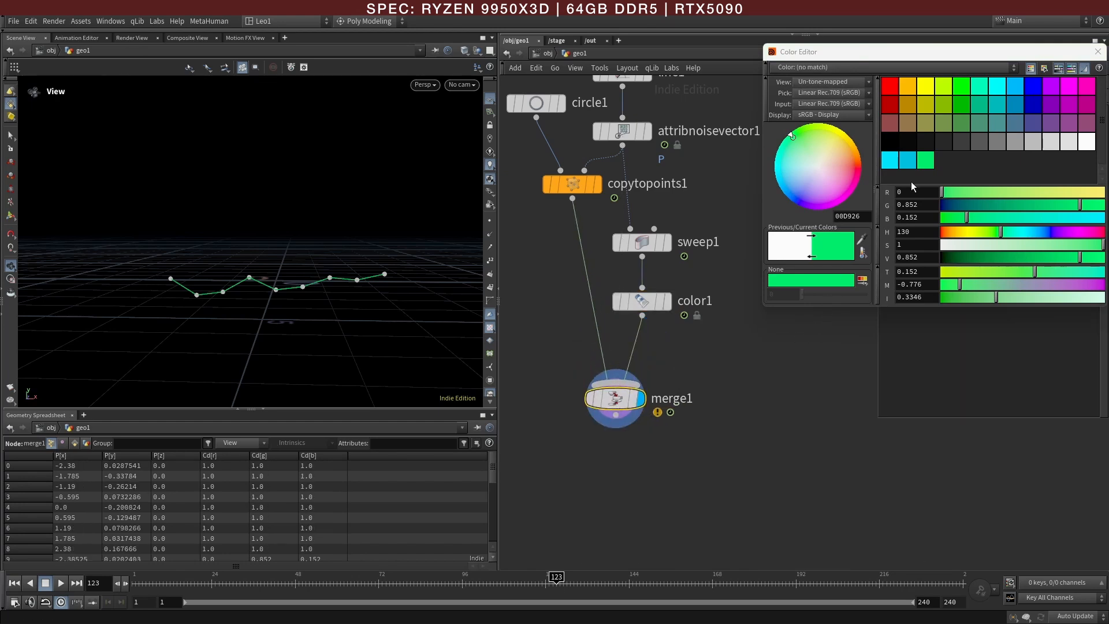
left_click_drag(1019, 55, 988, 263)
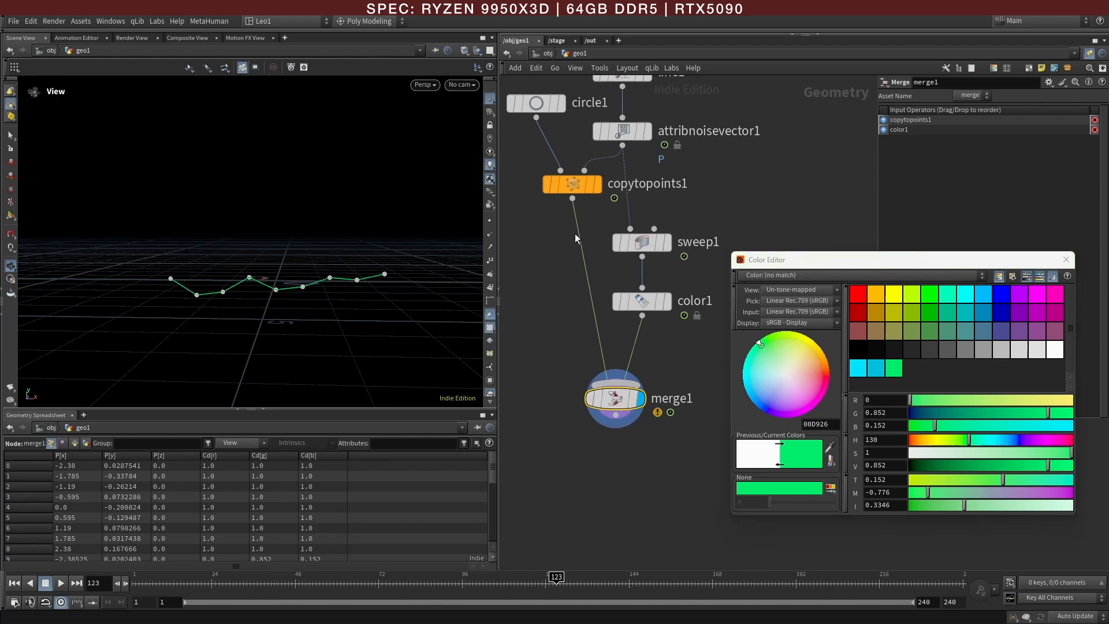
left_click_drag(563, 186, 563, 231)
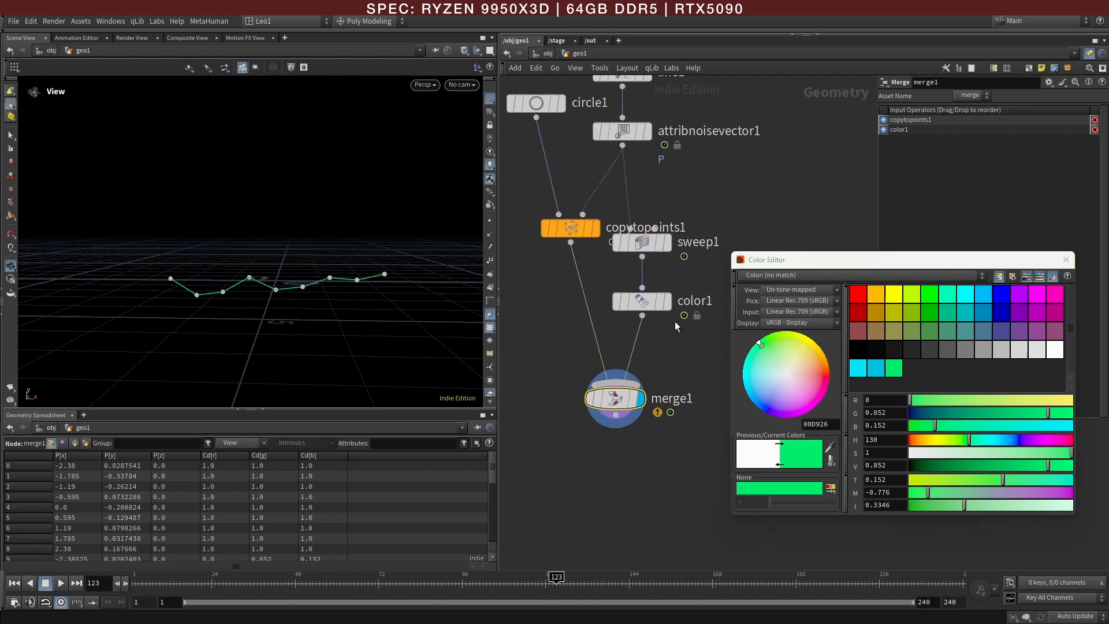
mouse_move(645, 306)
left_click_drag(652, 308, 622, 121)
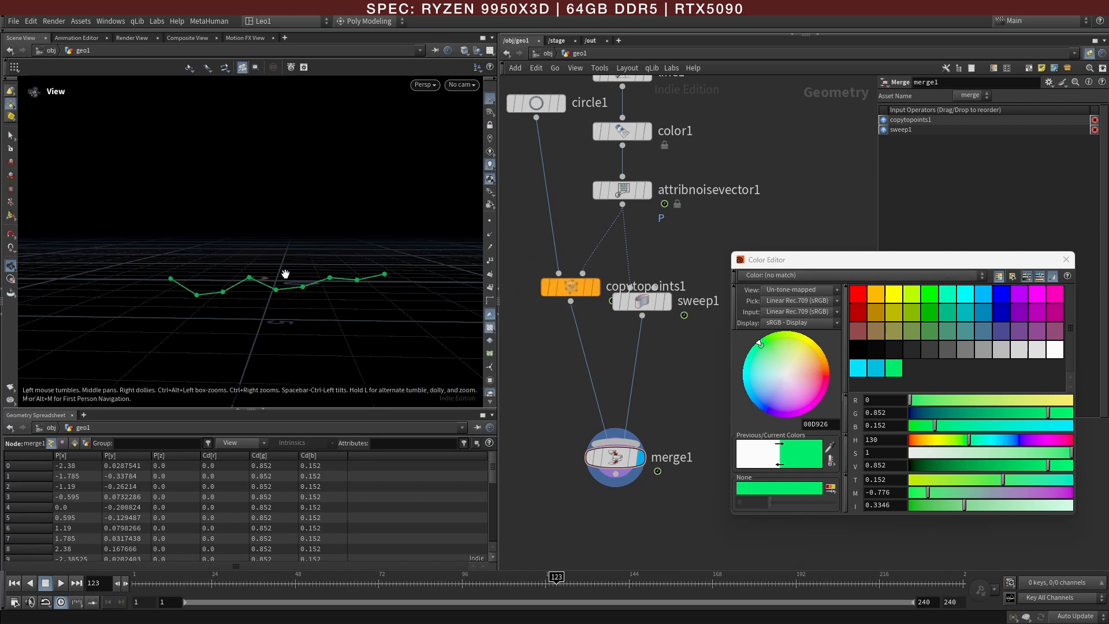
left_click_drag(534, 103, 535, 203)
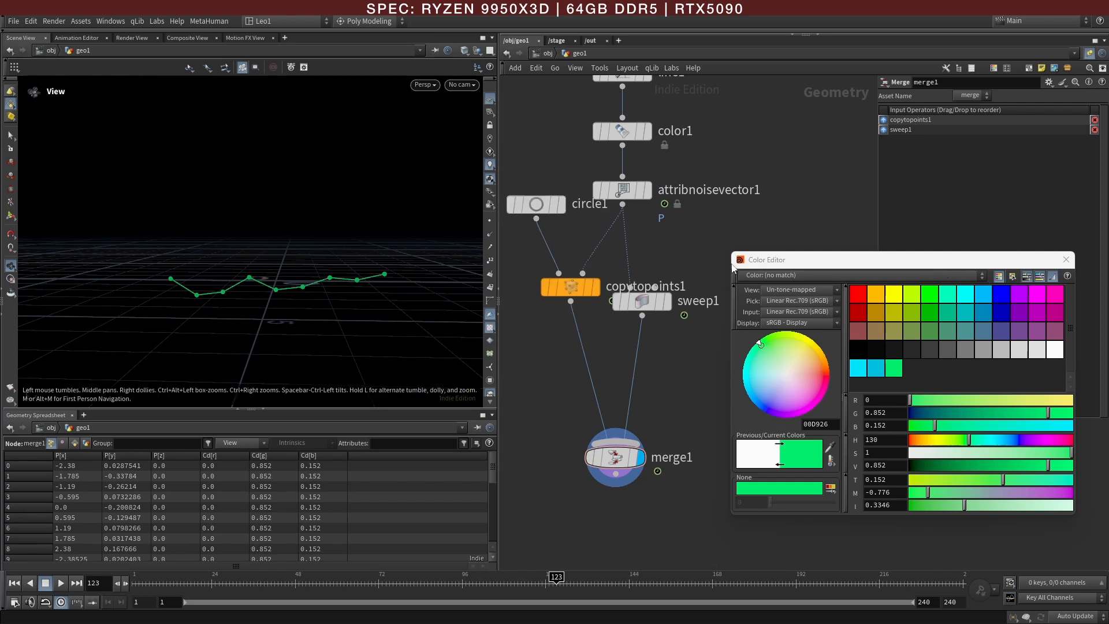
left_click(1066, 261)
middle_click_drag(674, 399, 694, 415)
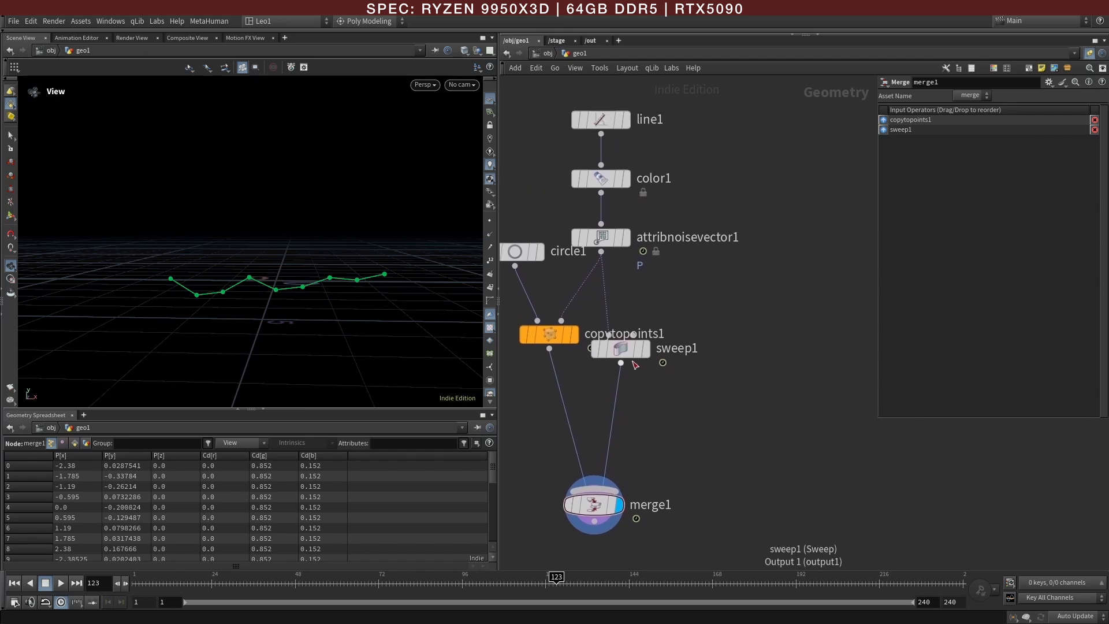
Step: Duplicate color1, attribnoisevector1 and sweep1 together as a second branch fed by line1
mouse_move(615, 351)
left_click_drag(694, 375, 611, 186)
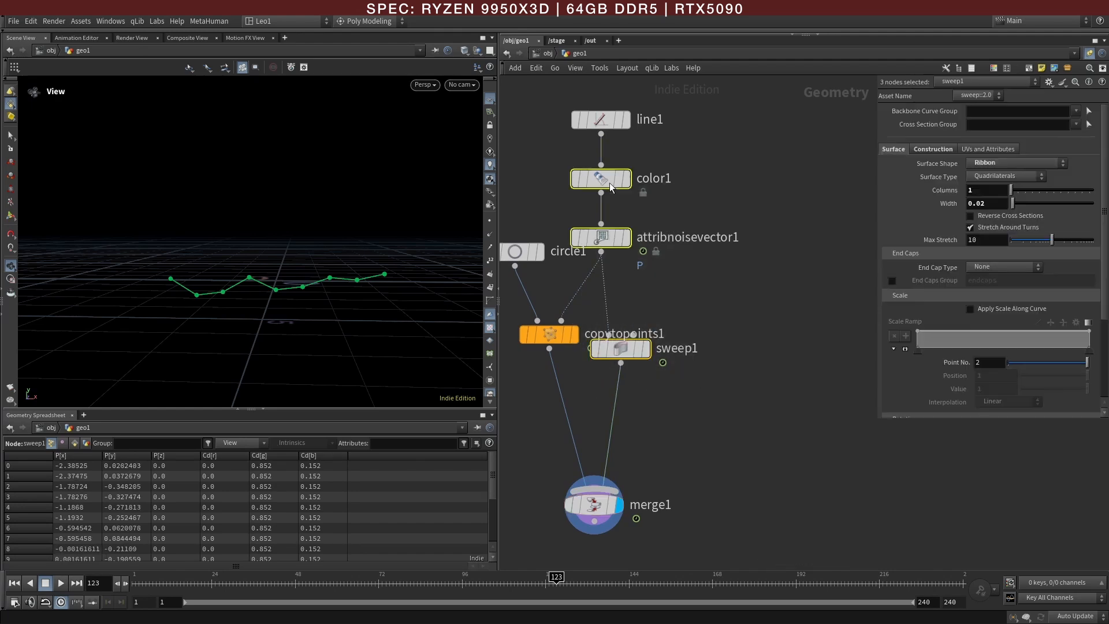
left_click_drag(608, 244, 780, 266)
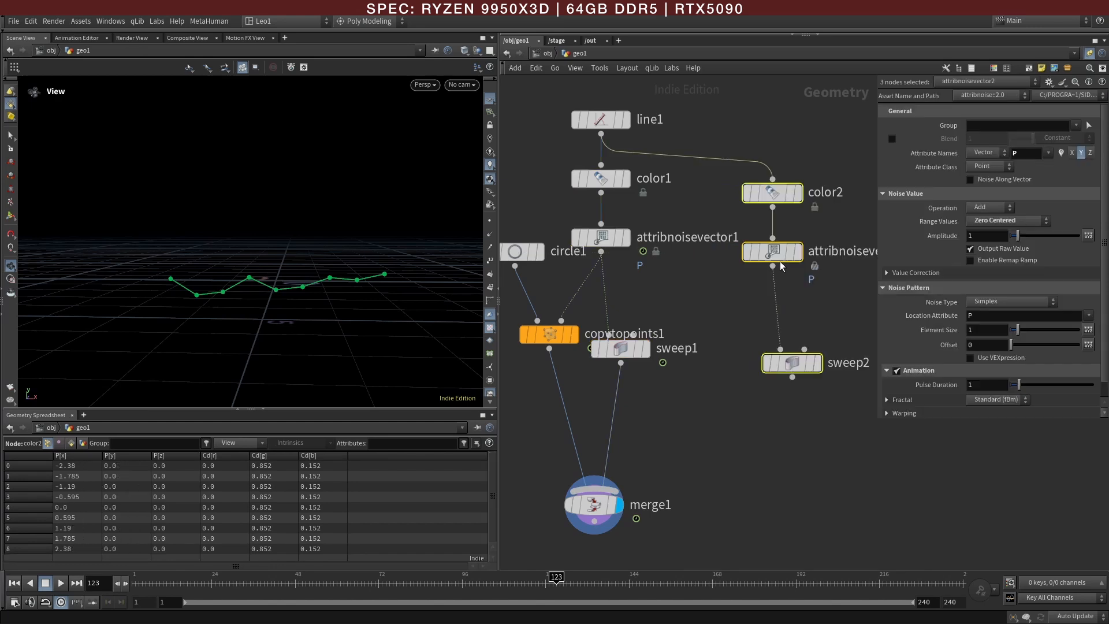
Step: Duplicate copytopoints1 beside the second branch and wire attribnoisevector2 into its target points input
left_click_drag(549, 335, 716, 364, "alt")
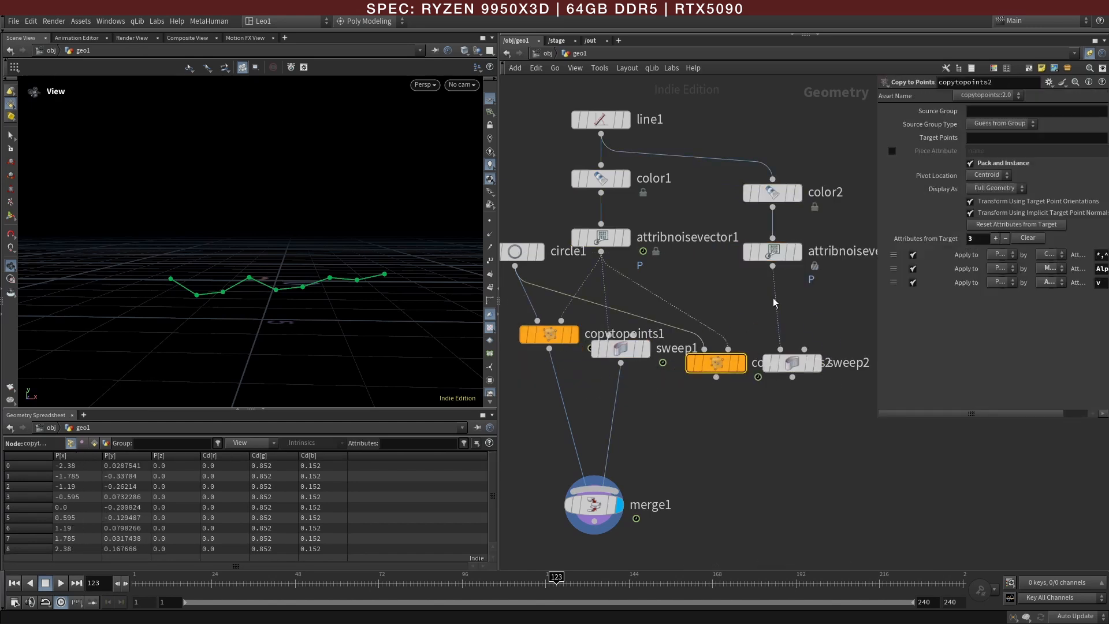
left_click(773, 266)
left_click(728, 349)
Step: Move sweep2 below copytopoints2, feed it from copytopoints2, connect sweep2 to merge1, and lower merge1
left_click_drag(793, 371, 785, 449)
left_click(716, 377)
left_click(773, 428)
left_click(784, 456)
left_click(595, 507)
left_click_drag(593, 506, 606, 532)
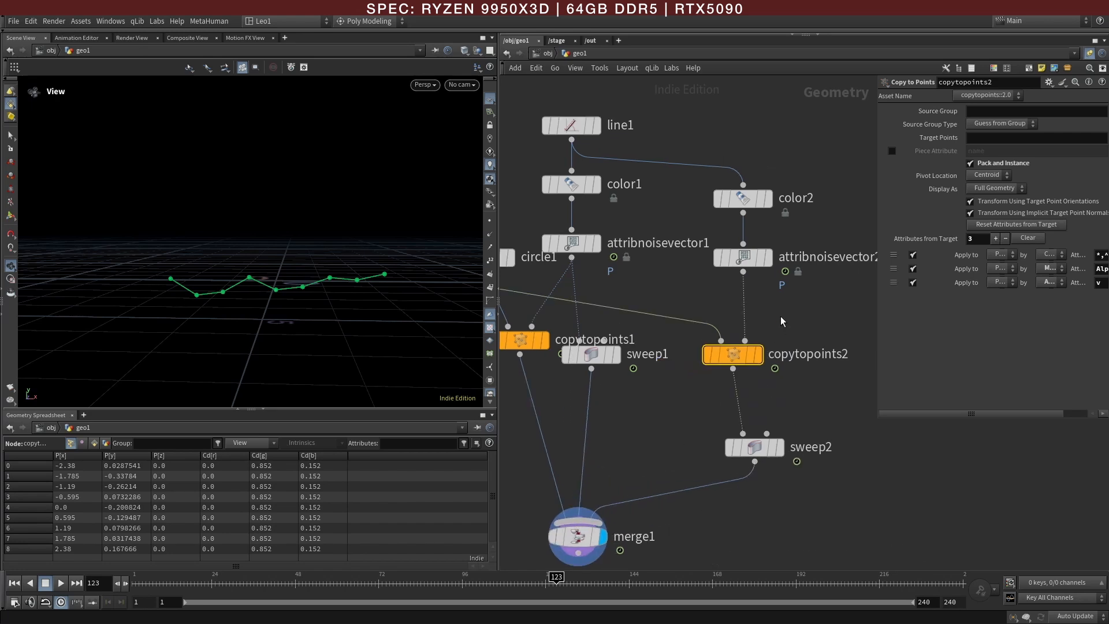
Step: Open color2's color for editing and examine the two graph lines in the reference image
left_click(755, 206)
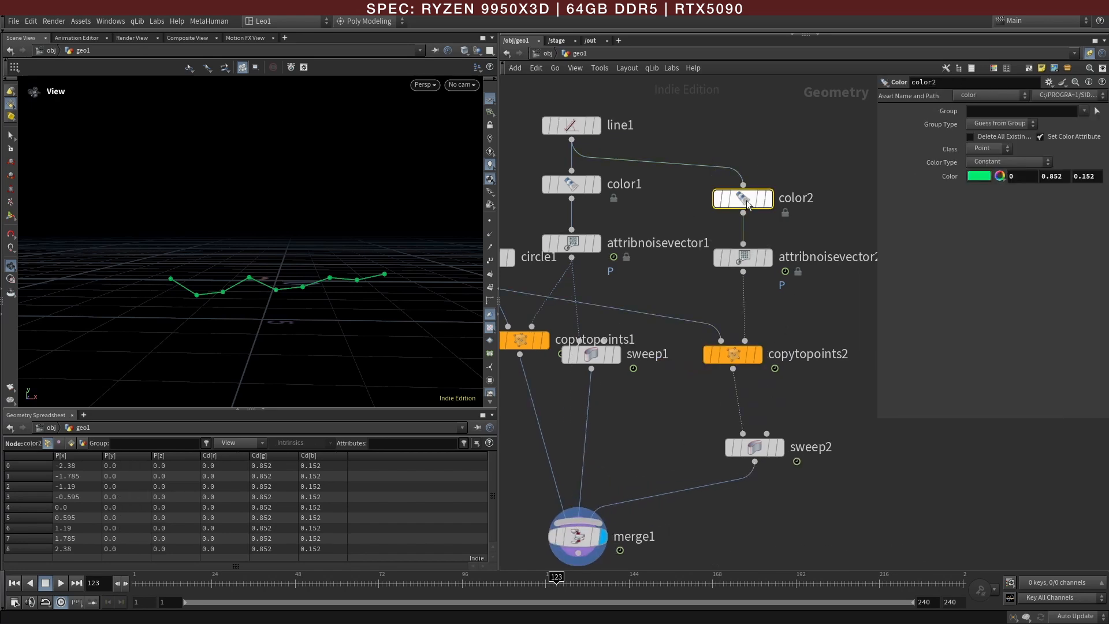
left_click(979, 176)
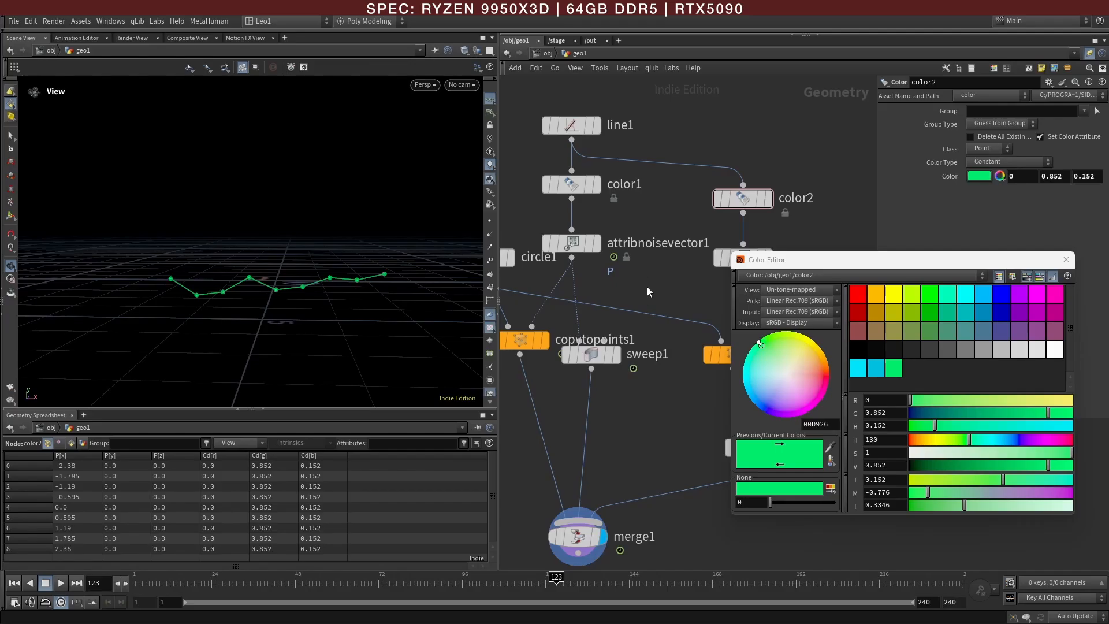
middle_click_drag(651, 288, 690, 300)
left_click(1065, 259)
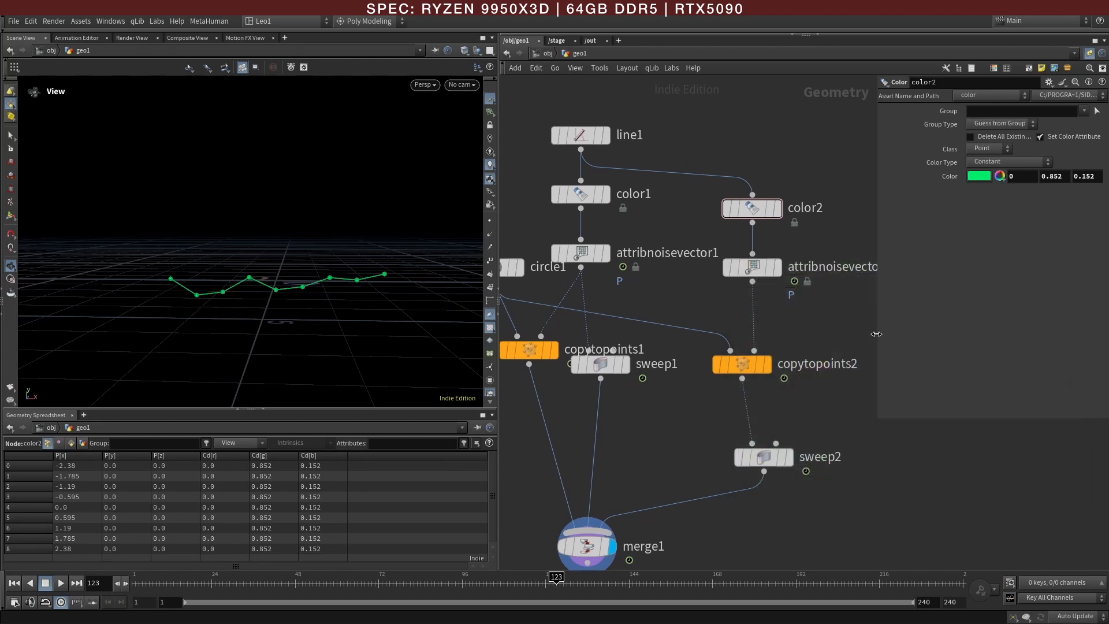
Step: Insert a Transform node between circle1 and copytopoints2 and adjust its uniform scale
key("Tab")
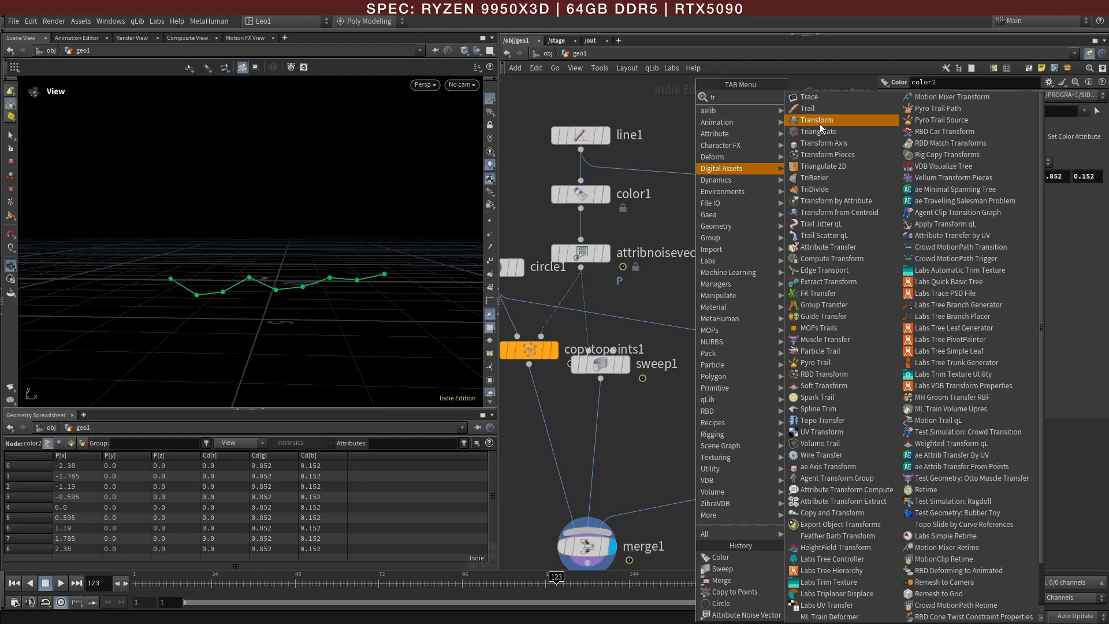
left_click(822, 125)
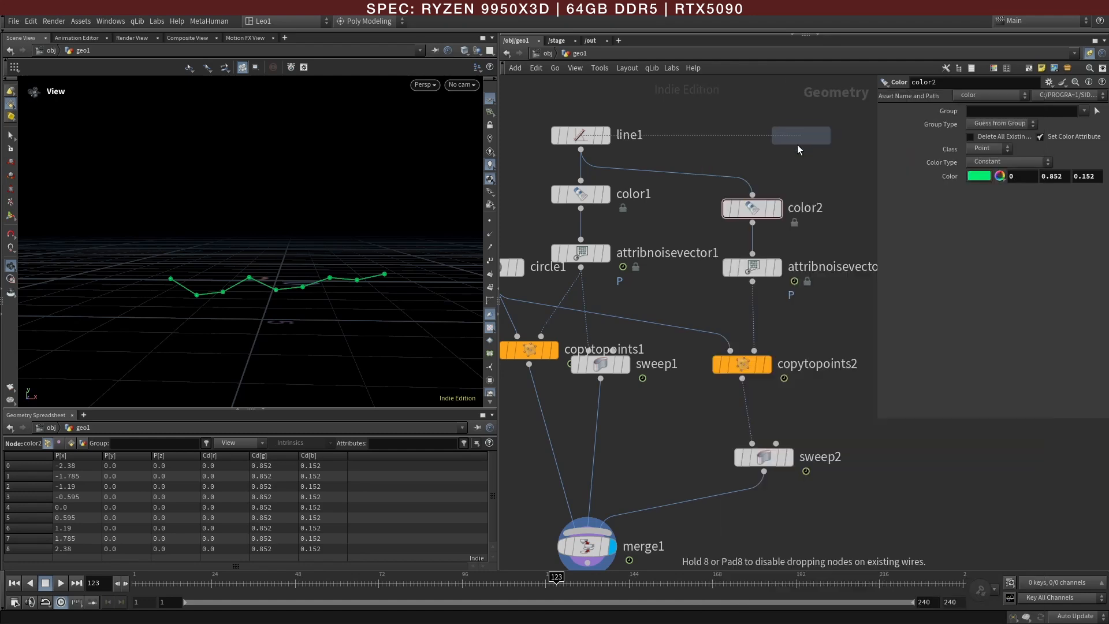
left_click(690, 340)
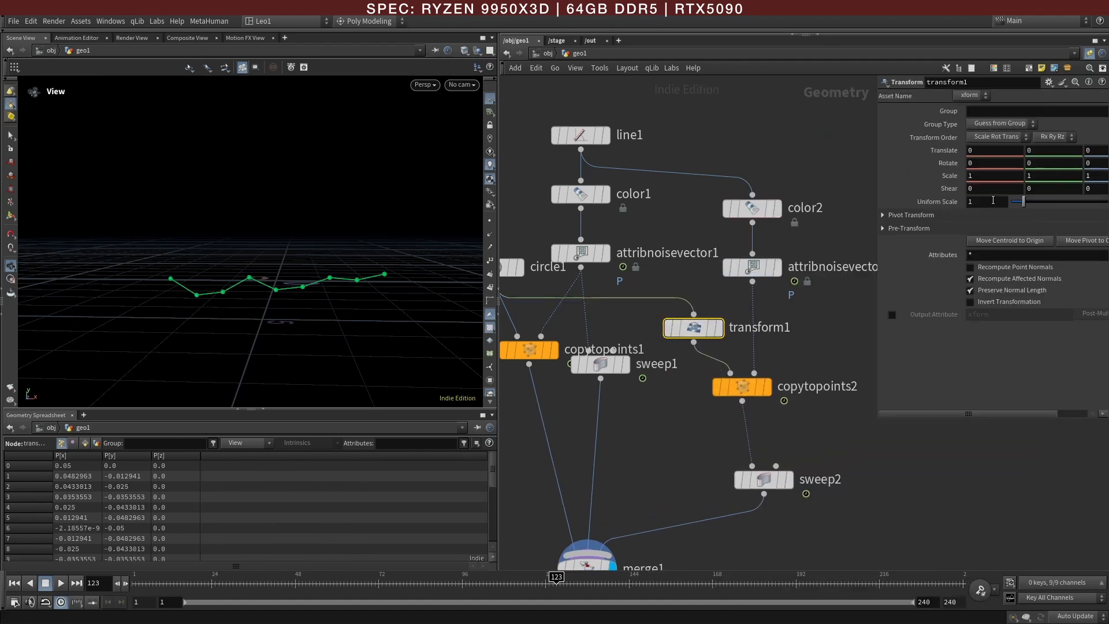
middle_click_drag(985, 200, 999, 220)
Step: Set attribnoisevector2's noise offset to 8.1 so the second line differs from the first
left_click(766, 274)
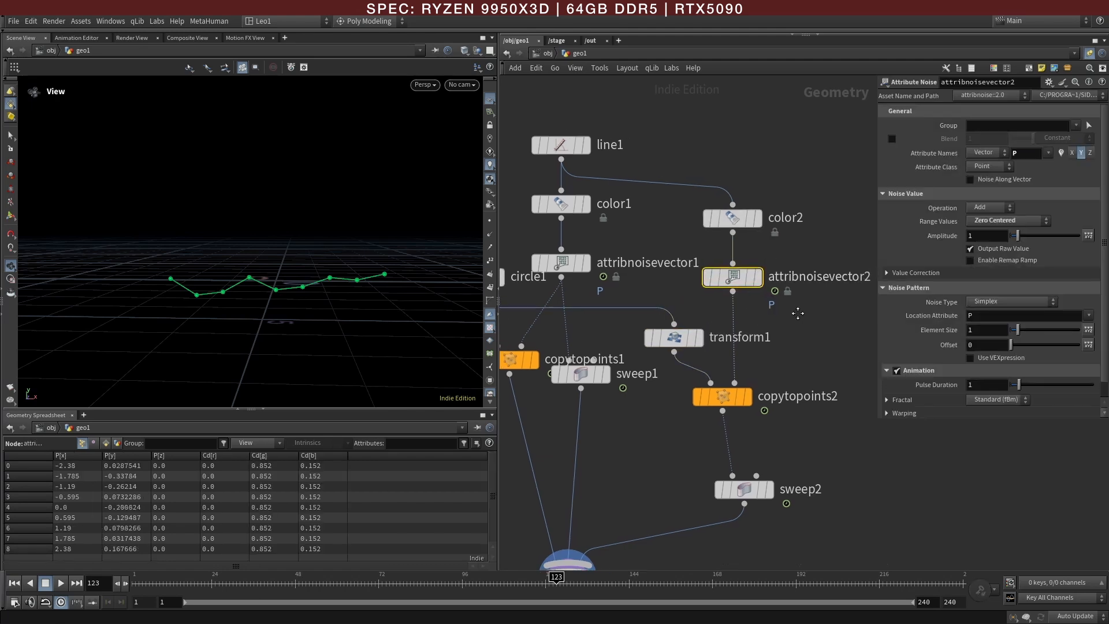
left_click_drag(1017, 350, 1022, 350)
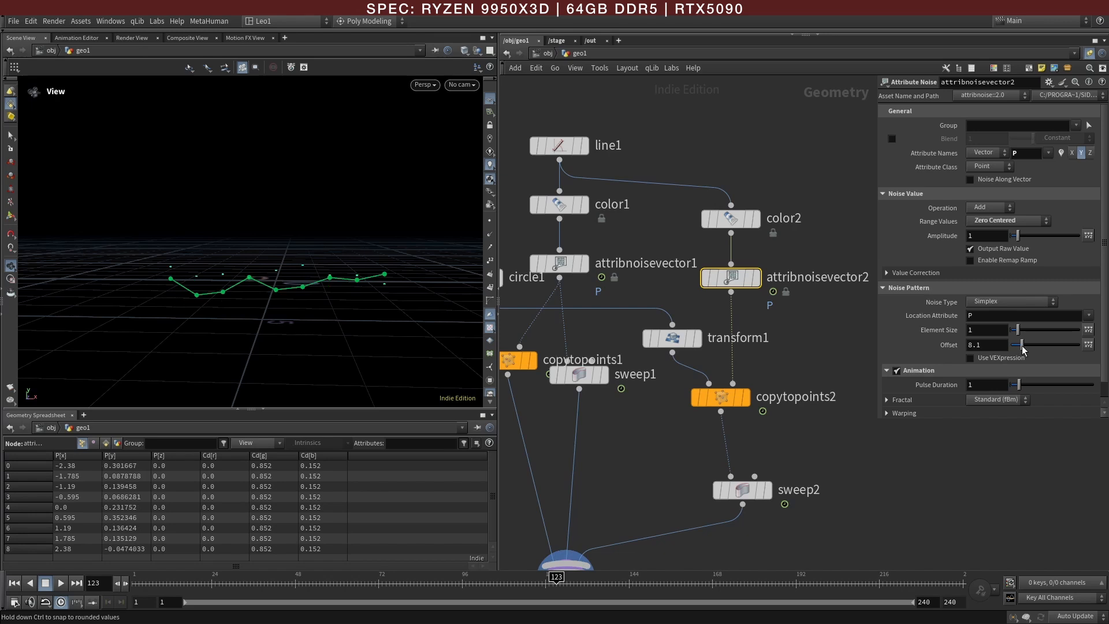
middle_click_drag(644, 477, 658, 386)
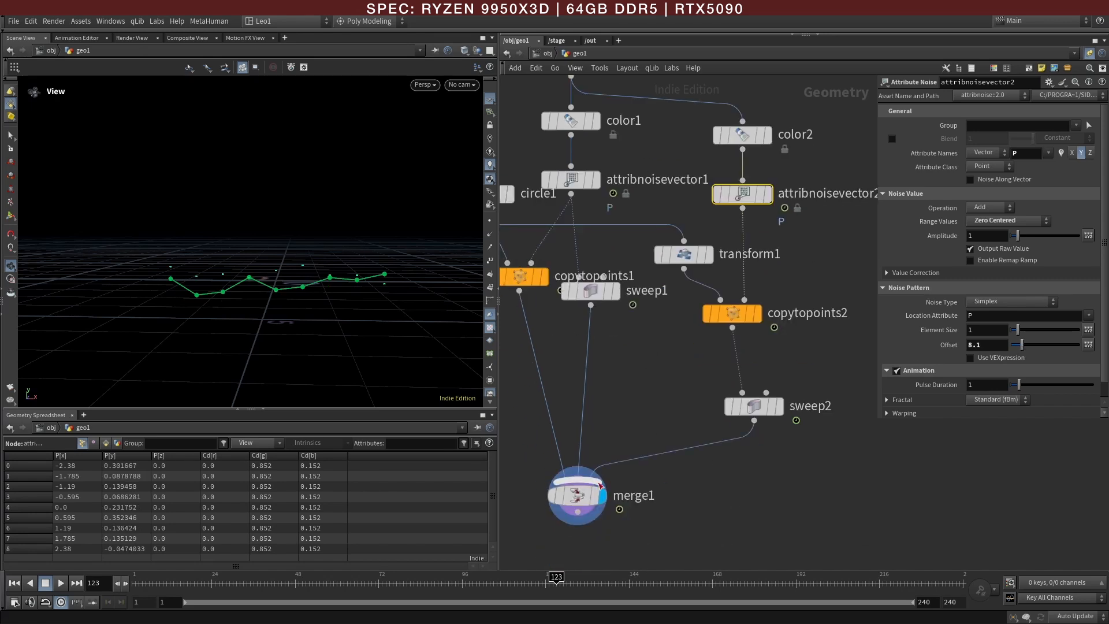
left_click(582, 504)
key("h")
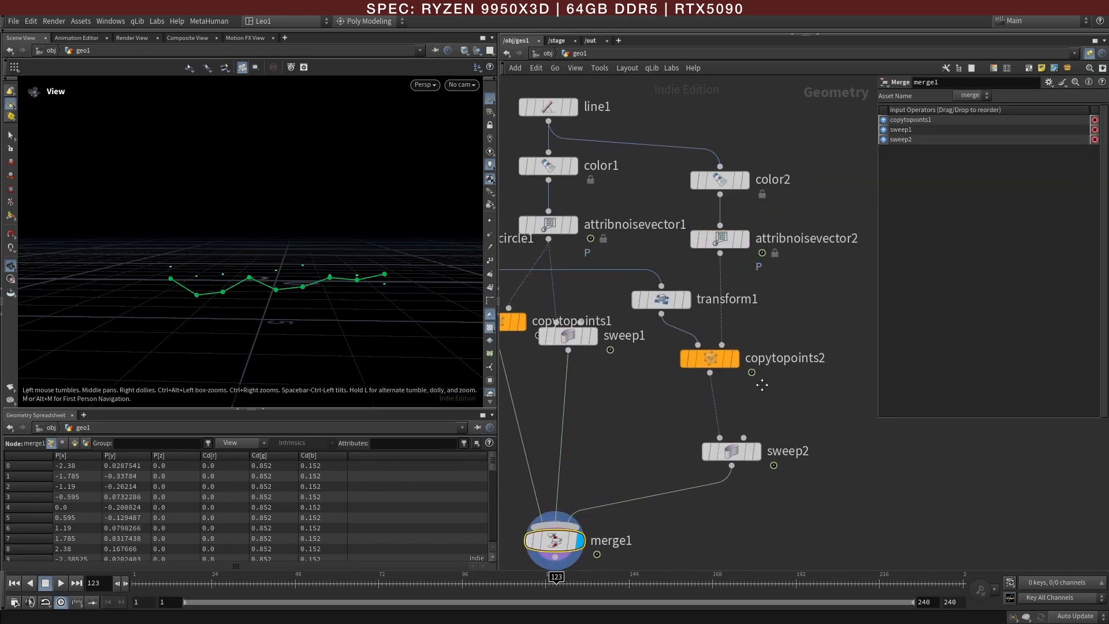
Step: Shift sweep2 sideways and feed its first input directly from attribnoisevector2 instead of copytopoints2
left_click_drag(617, 341, 566, 381)
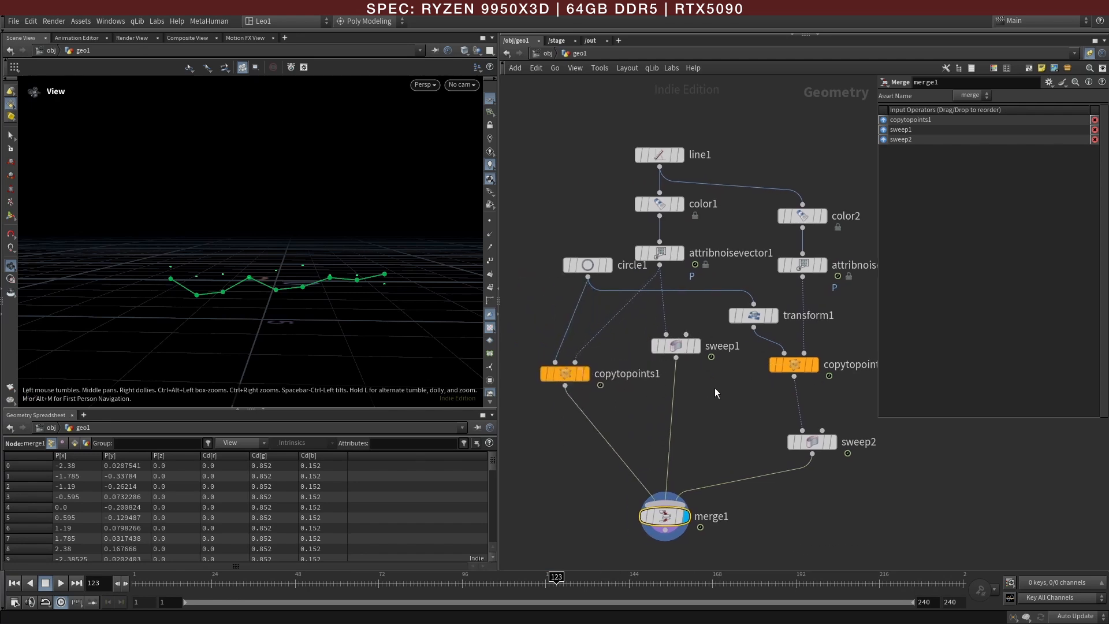
middle_click_drag(715, 389, 640, 389)
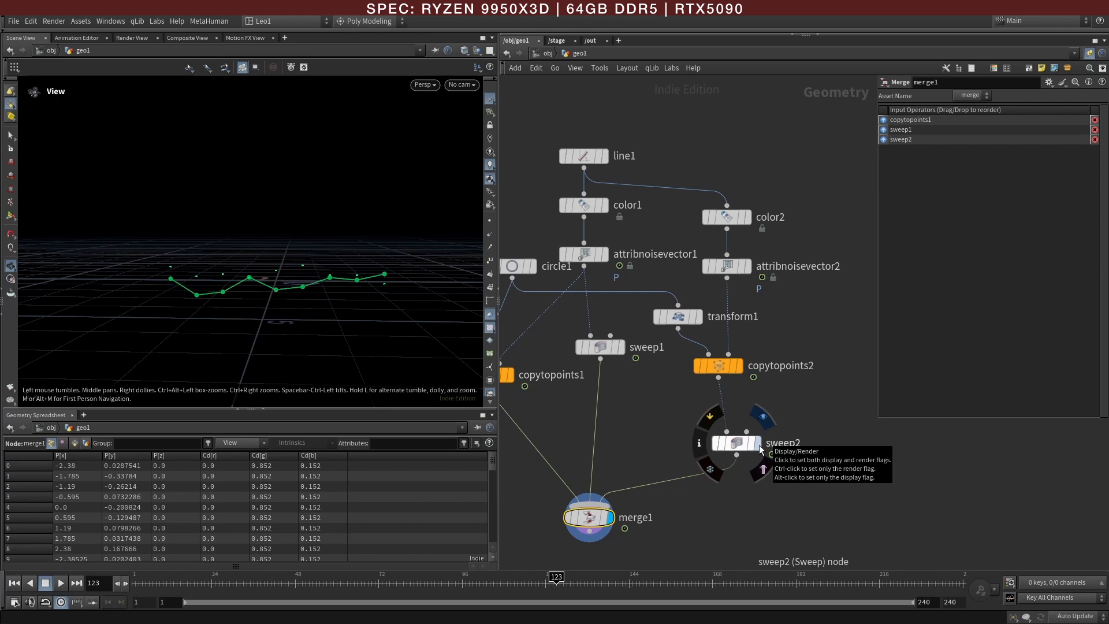
left_click_drag(738, 444, 758, 442)
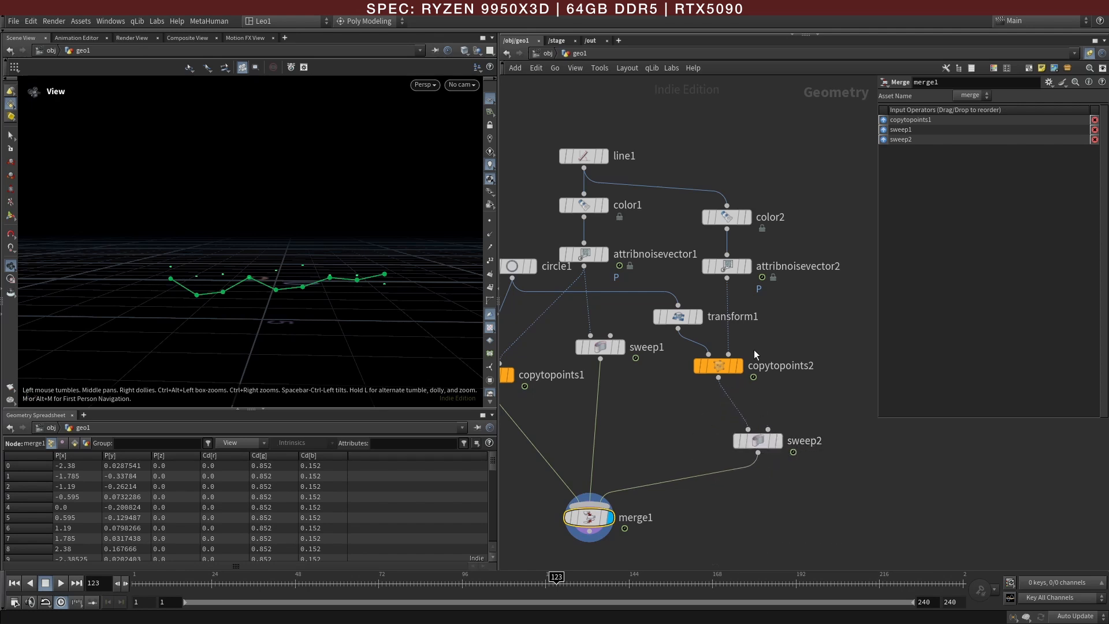
left_click(729, 279)
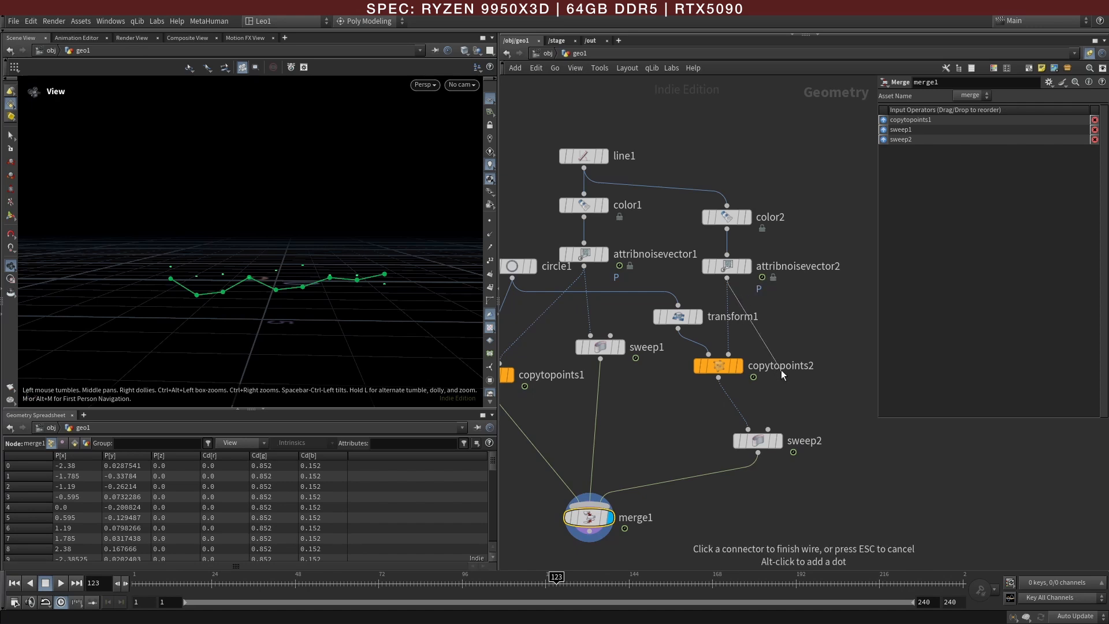
left_click(754, 423)
Step: Connect copytopoints2 to merge1 and arrange copytopoints2 and sweep2 side by side
left_click(718, 379)
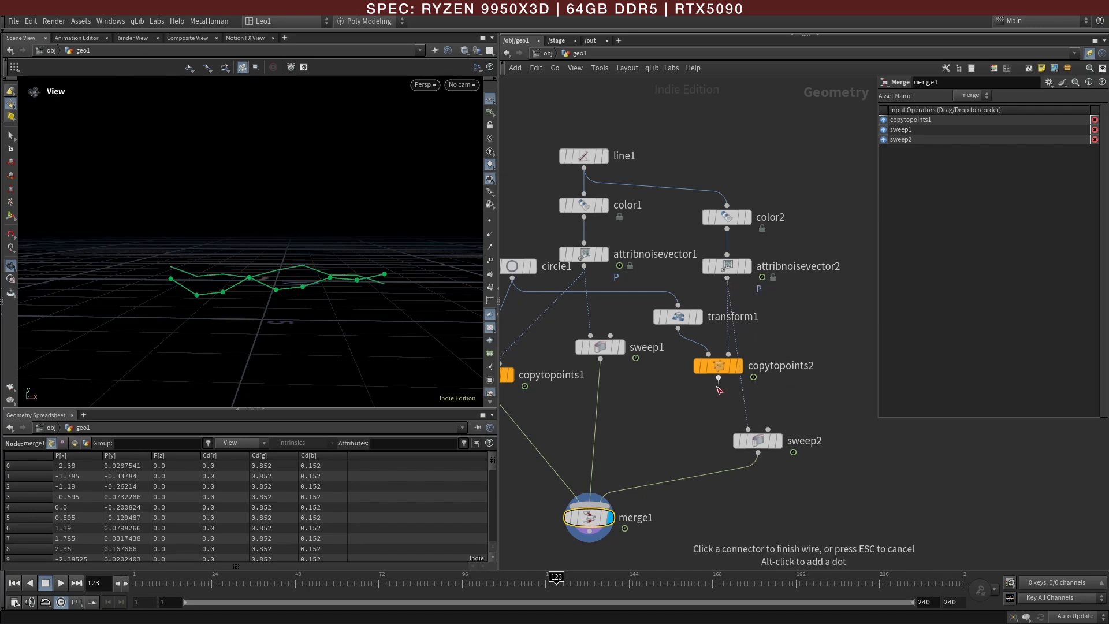
left_click(621, 480)
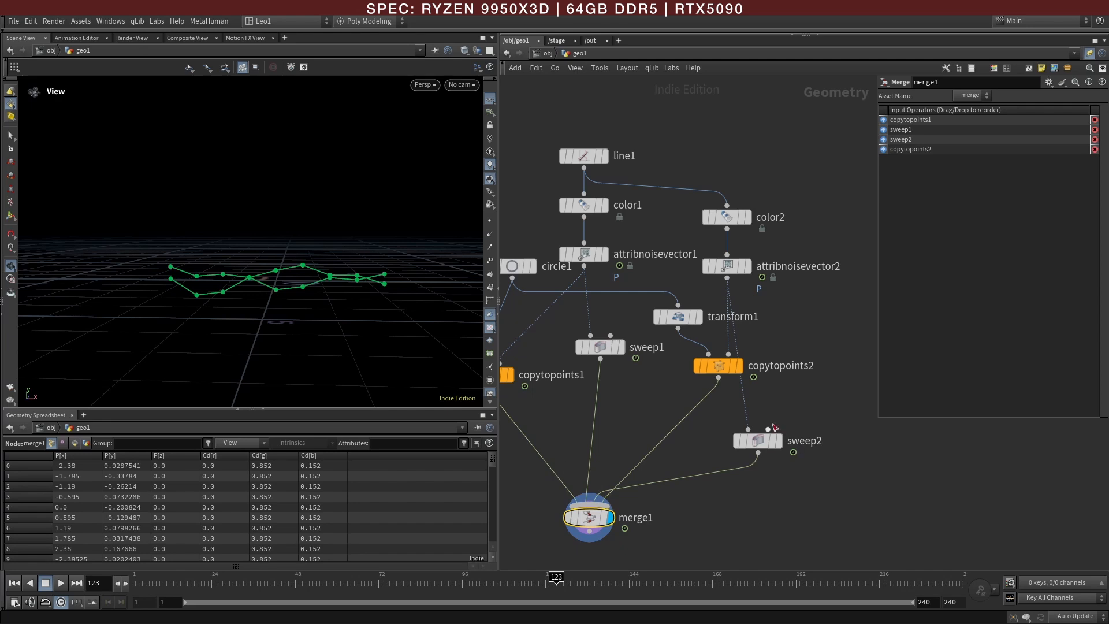
left_click_drag(713, 366, 704, 387)
left_click_drag(749, 446, 825, 393)
Step: Set transform1's uniform scale to 1.35 to enlarge the second line's circle markers
right_click_drag(264, 321, 421, 302)
left_click_drag(421, 302, 327, 293)
middle_click_drag(327, 293, 321, 315)
left_click(682, 316)
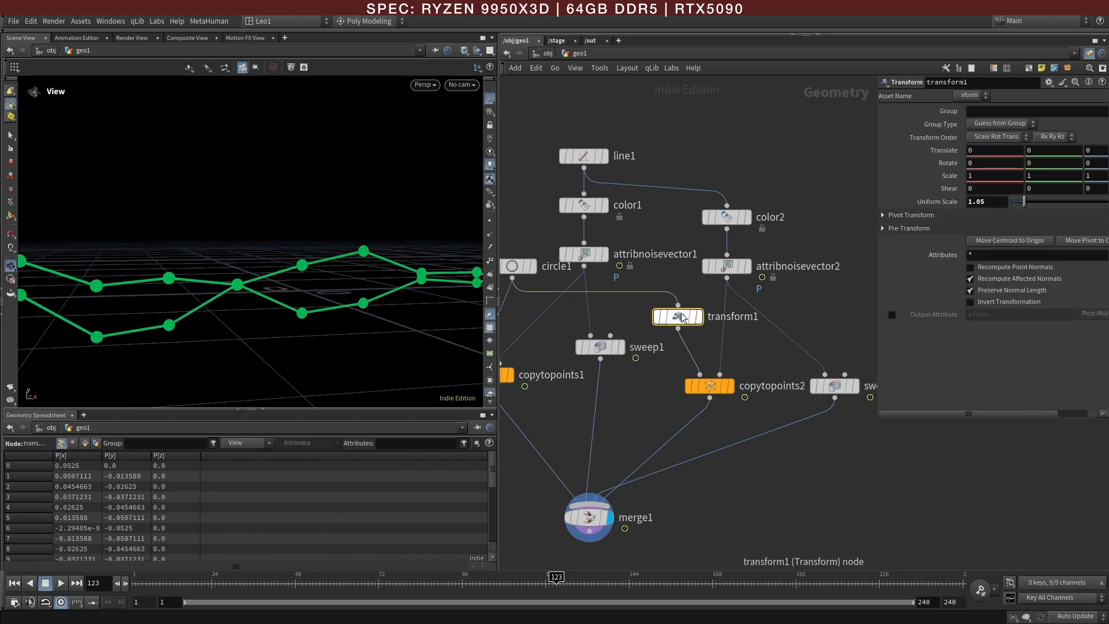
middle_click_drag(995, 202, 1021, 202)
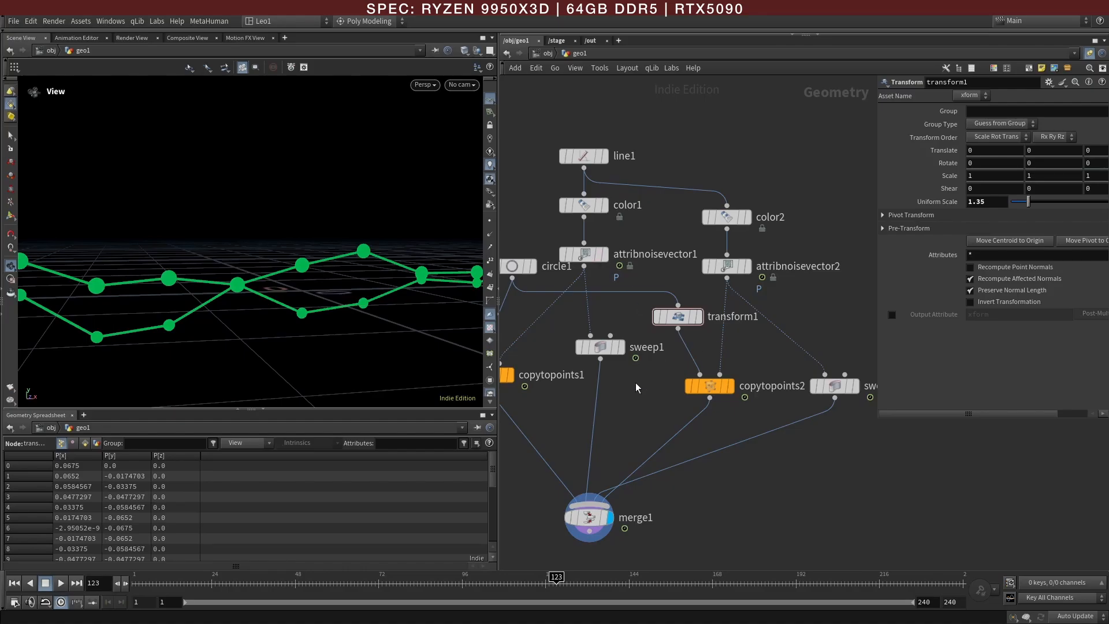
Step: Set sweep1's ribbon width to 0.04
middle_click_drag(636, 382, 707, 383)
left_click(674, 347)
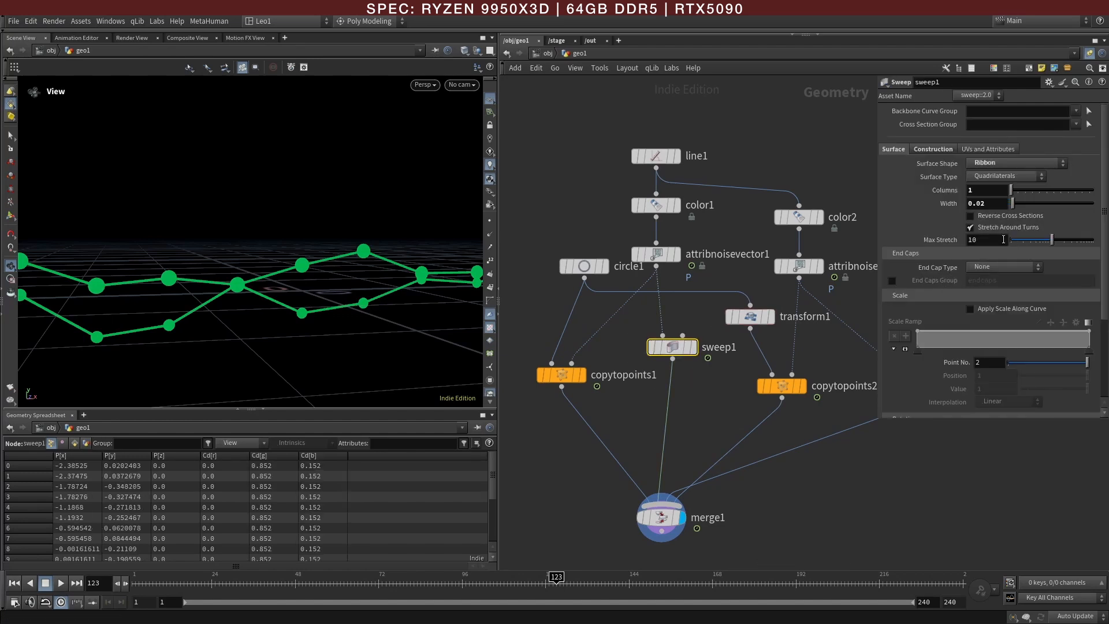
middle_click_drag(987, 204, 1007, 224)
left_click(553, 197)
right_click_drag(272, 260, 154, 275, "alt")
left_click_drag(153, 275, 271, 296, "alt")
Step: Examine the graph lines in the reference image and scrub the timeline to check the line animation
key("alt+Tab")
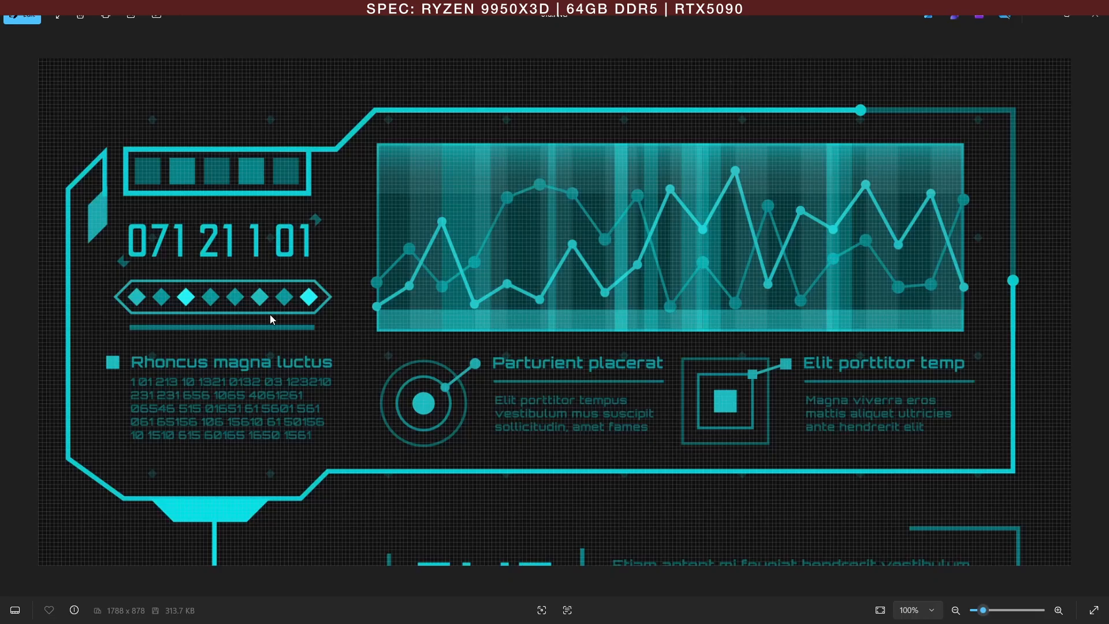
key("alt+Tab")
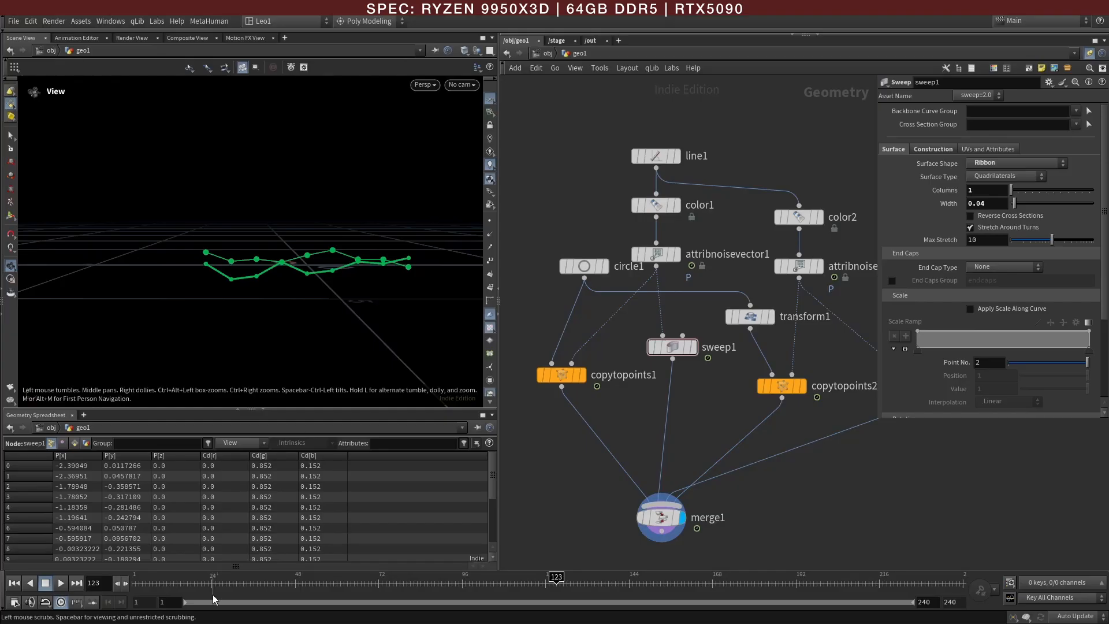
left_click(177, 585)
left_click_drag(177, 585, 507, 585)
Step: Set attribnoisevector2's amplitude to 2.18, scrub to frame 73, and compare the lines with the reference image
middle_click_drag(888, 453, 781, 460)
left_click(692, 273)
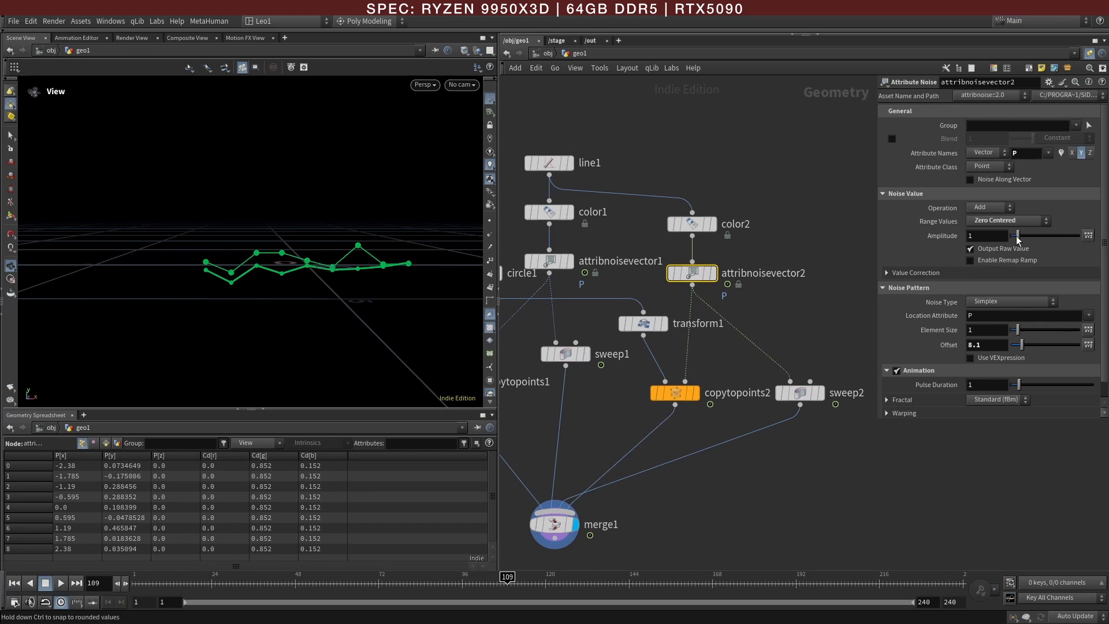
middle_click_drag(996, 235, 1037, 255)
mouse_move(974, 234)
middle_mouse_down()
mouse_move(975, 213)
mouse_move(989, 212)
mouse_move(975, 236)
middle_mouse_up()
left_click_drag(185, 576, 382, 576)
left_click(586, 446)
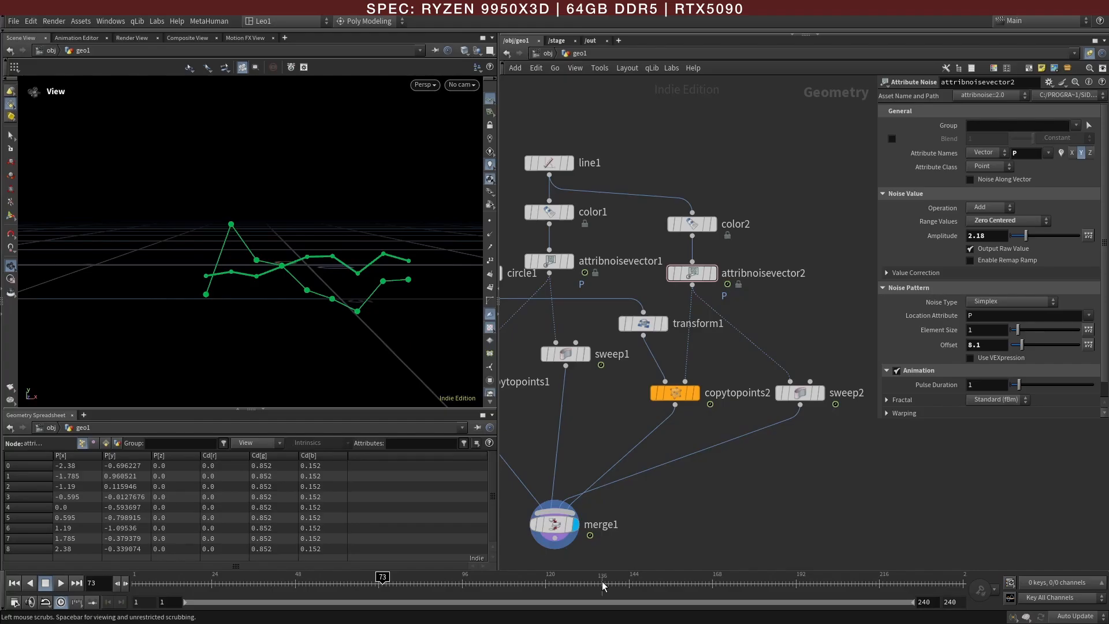
Step: Add a Bound node below merge1, feed it from merge1, and move it aside
scroll(649, 516, "down", 4)
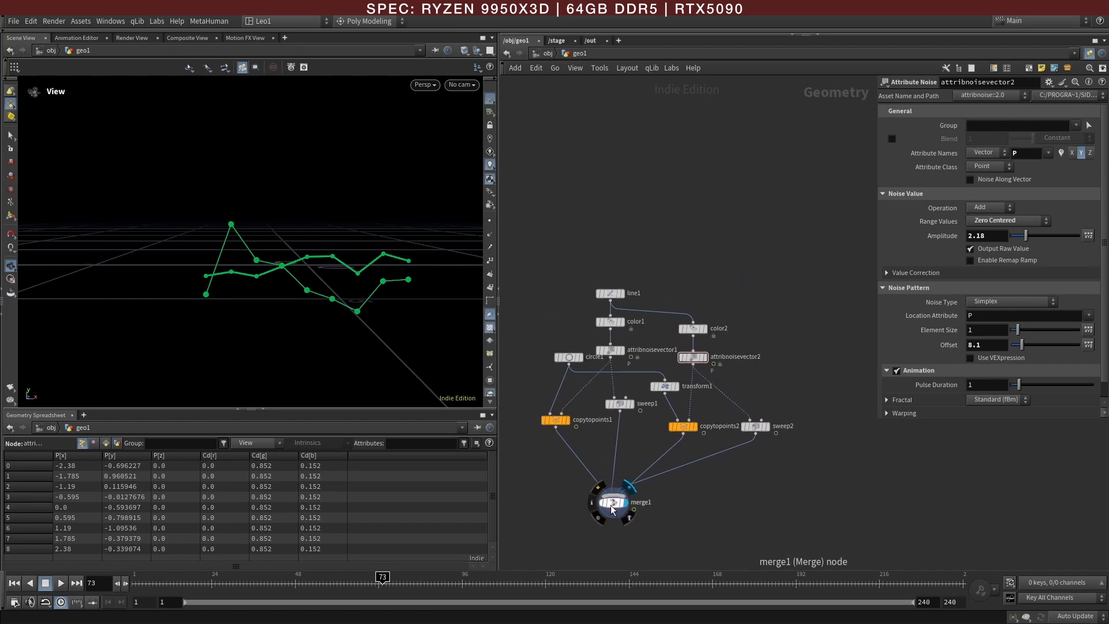
middle_click_drag(726, 546, 745, 476)
key("Tab")
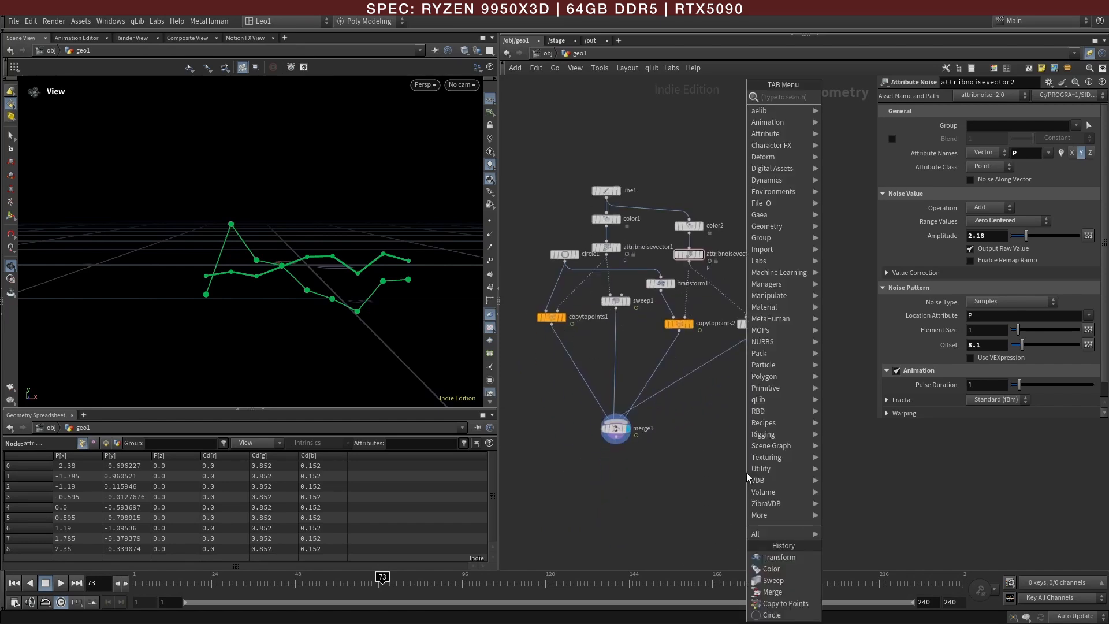
type("bou")
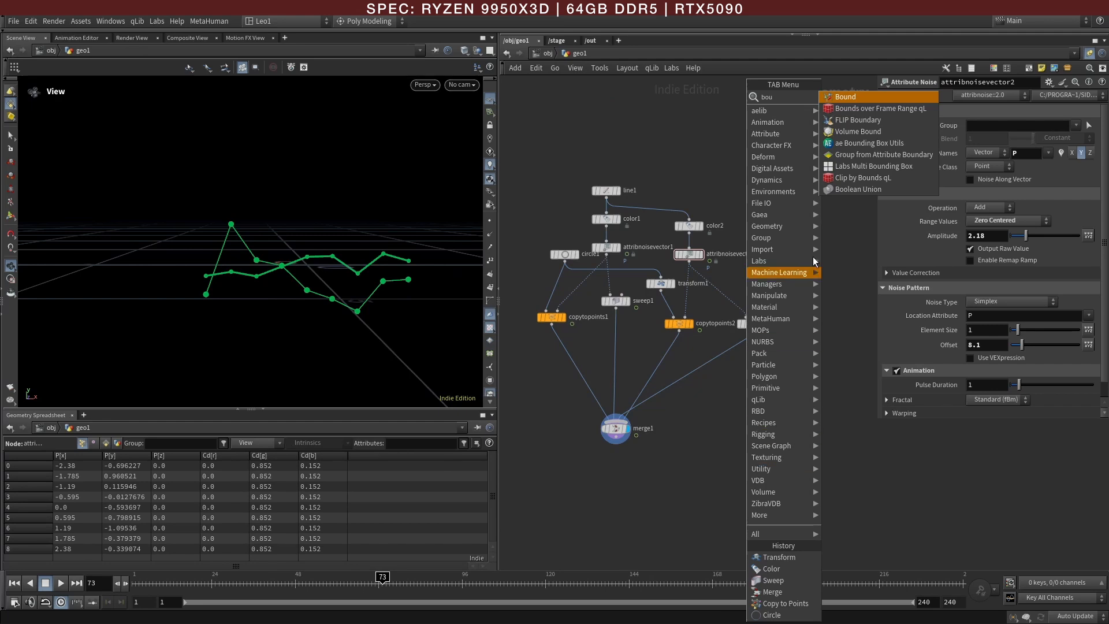
left_click(884, 98)
left_click(616, 479)
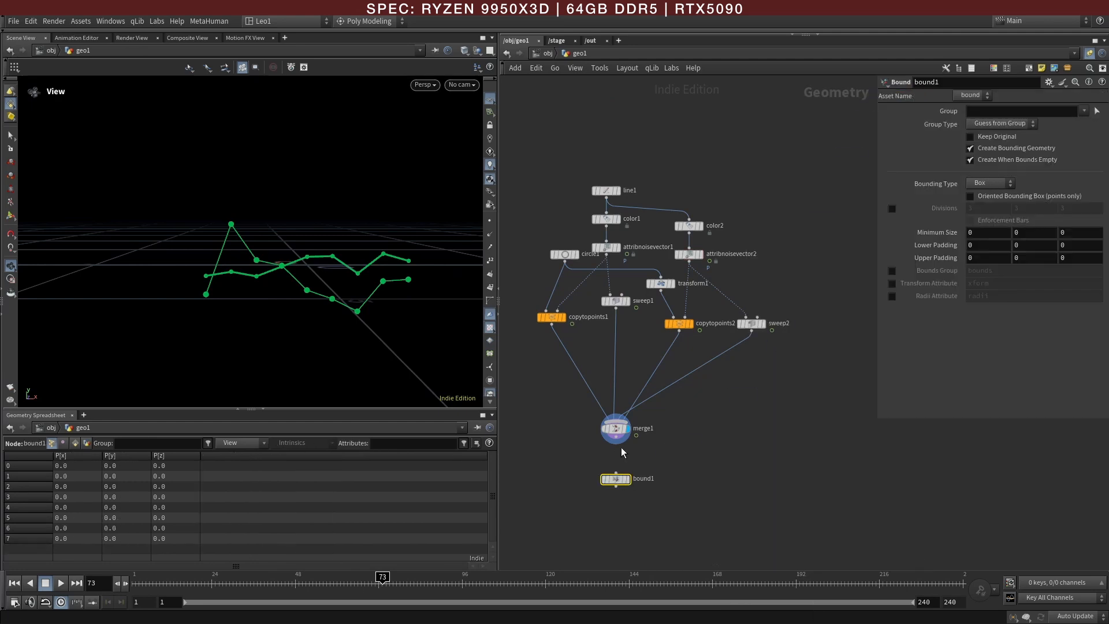
left_click(617, 439)
left_click(617, 472)
left_click_drag(617, 481, 654, 487)
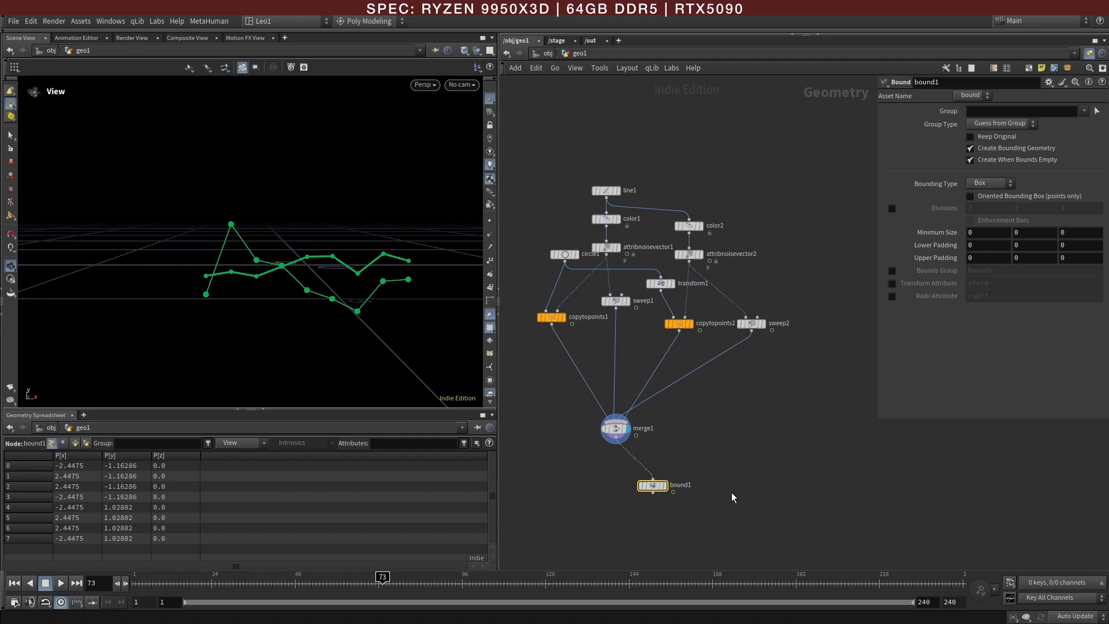
Step: Add a second Merge node below merge1 and wire both merge1 and bound1 into it
key("Tab")
type("mer")
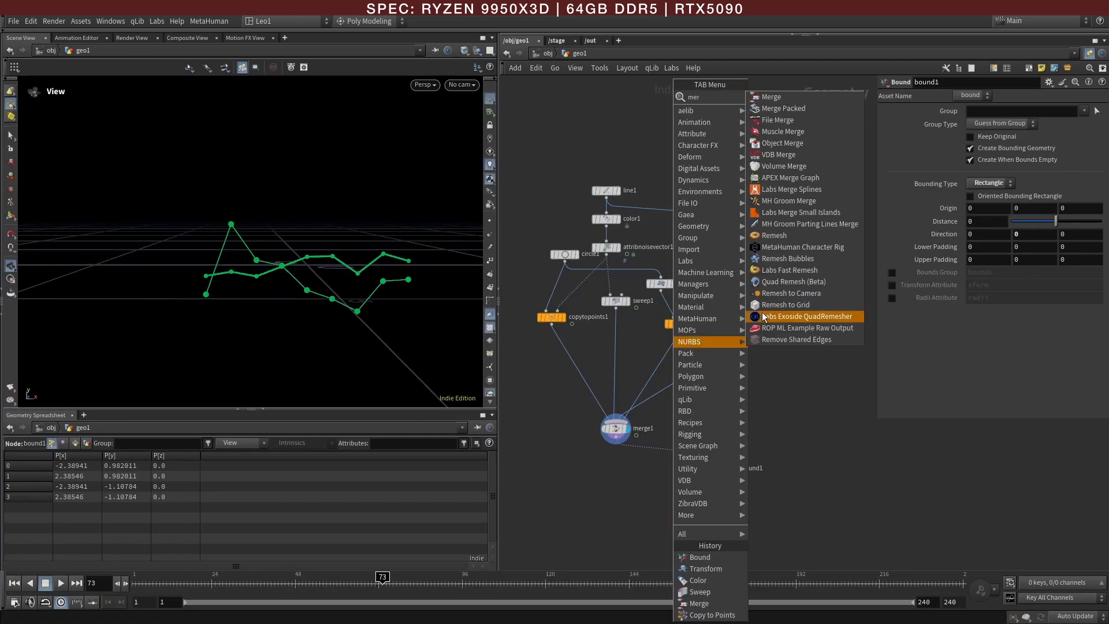
left_click(771, 96)
left_click(623, 496)
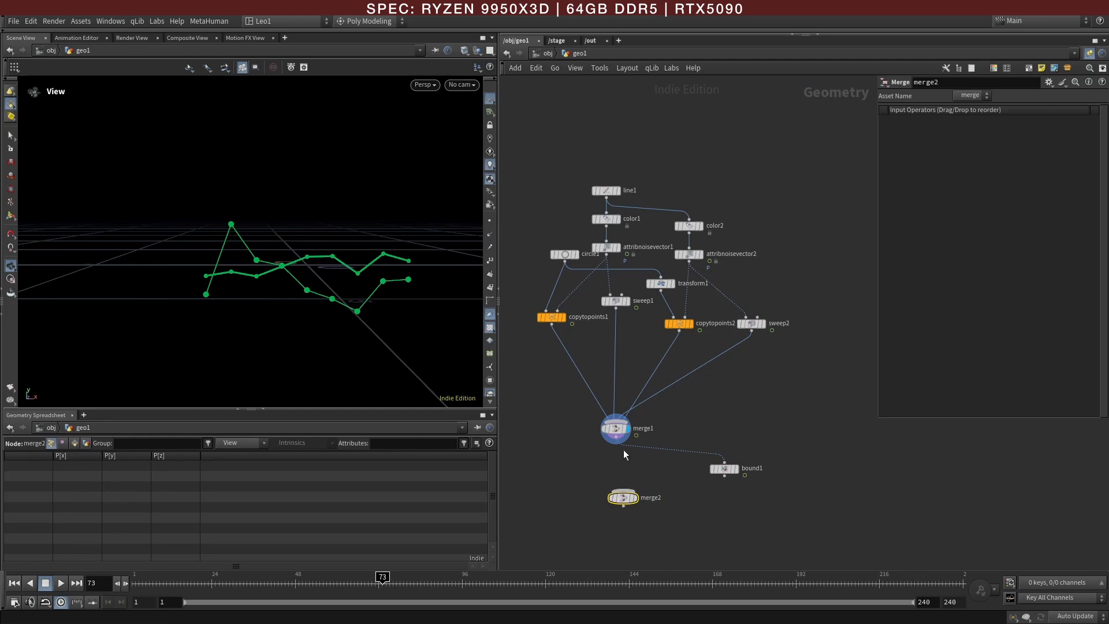
left_click(616, 444)
left_click(621, 492)
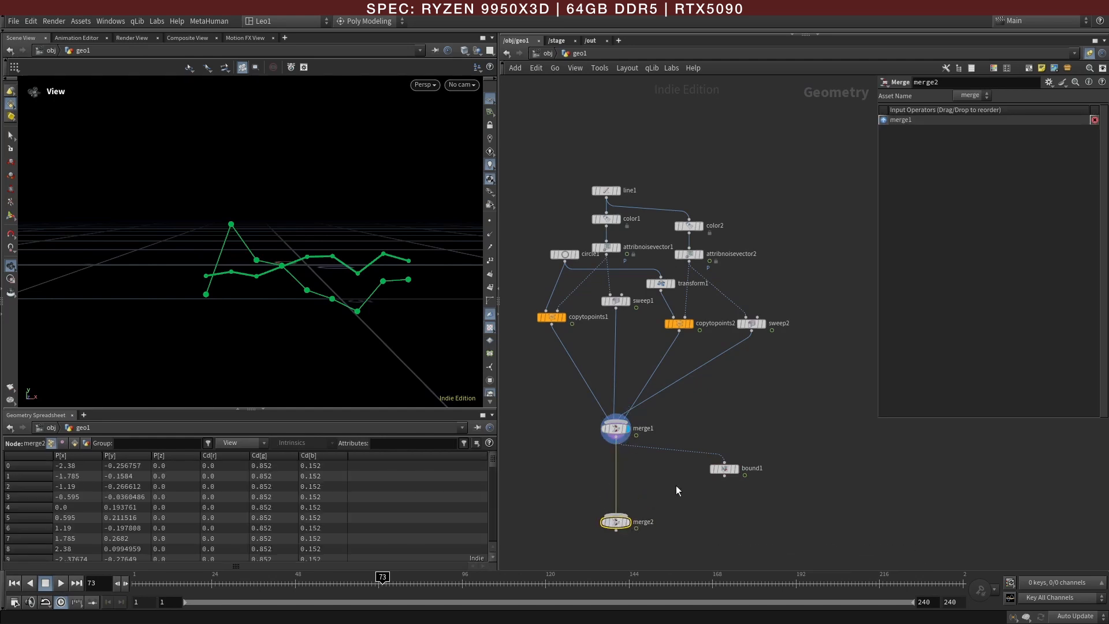
left_click(724, 475)
left_click(633, 519)
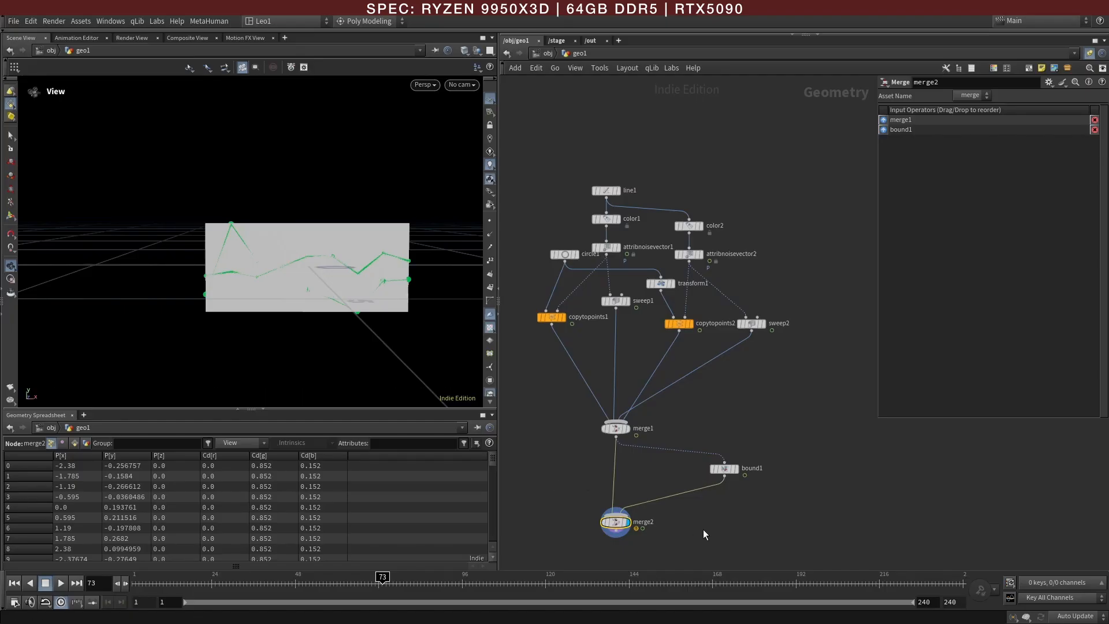
Step: Cut both wires going into merge2 and delete bound1
key("y")
left_click_drag(704, 530, 549, 492)
left_click_drag(774, 492, 703, 449)
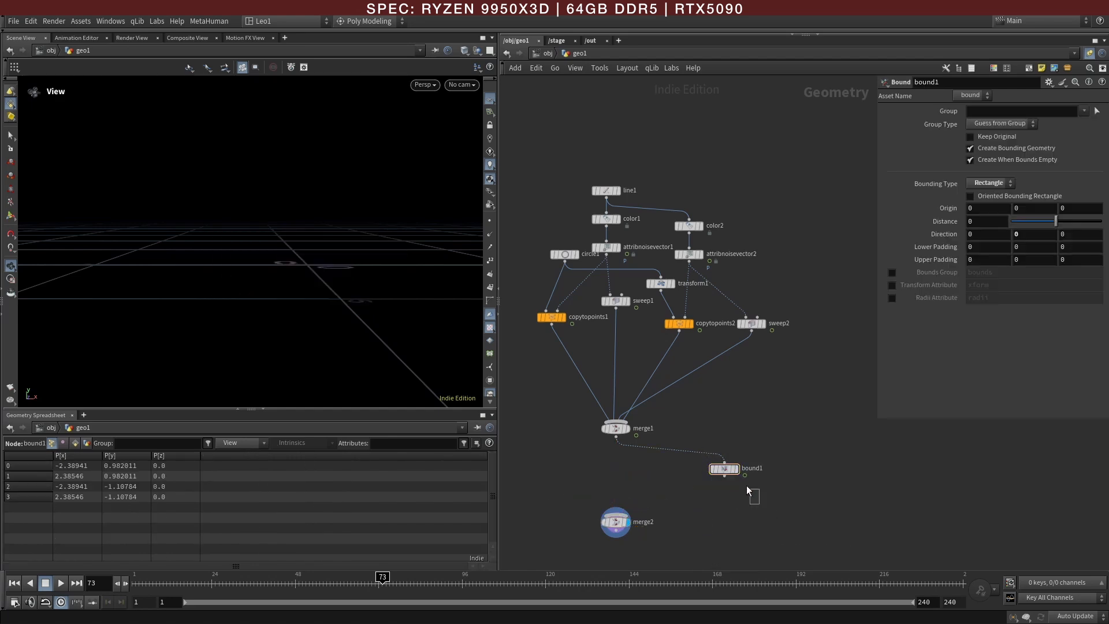
key("Delete")
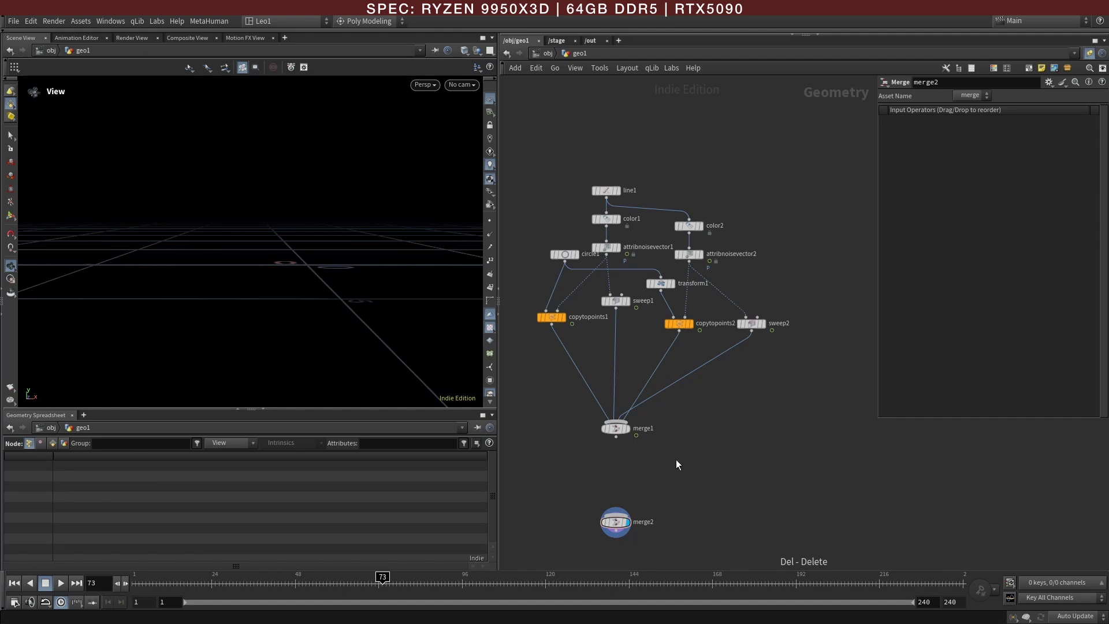
Step: Display merge1 in the viewport again and move line1 higher above its color branches
left_click(628, 428)
left_click(616, 428)
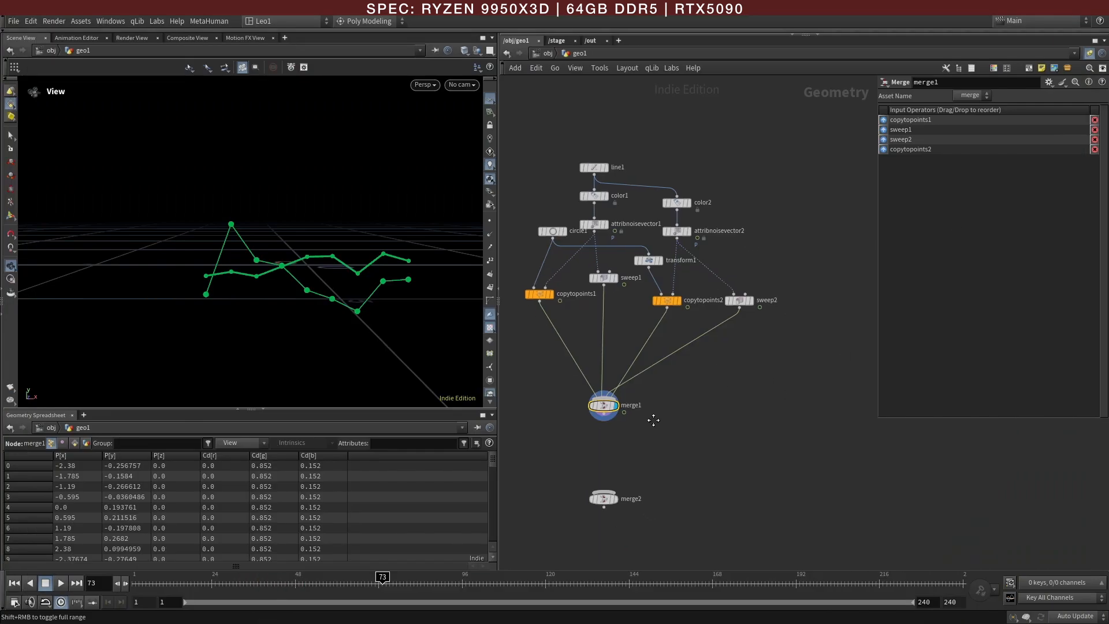
middle_click_drag(684, 401, 734, 436)
left_click_drag(650, 206, 643, 168)
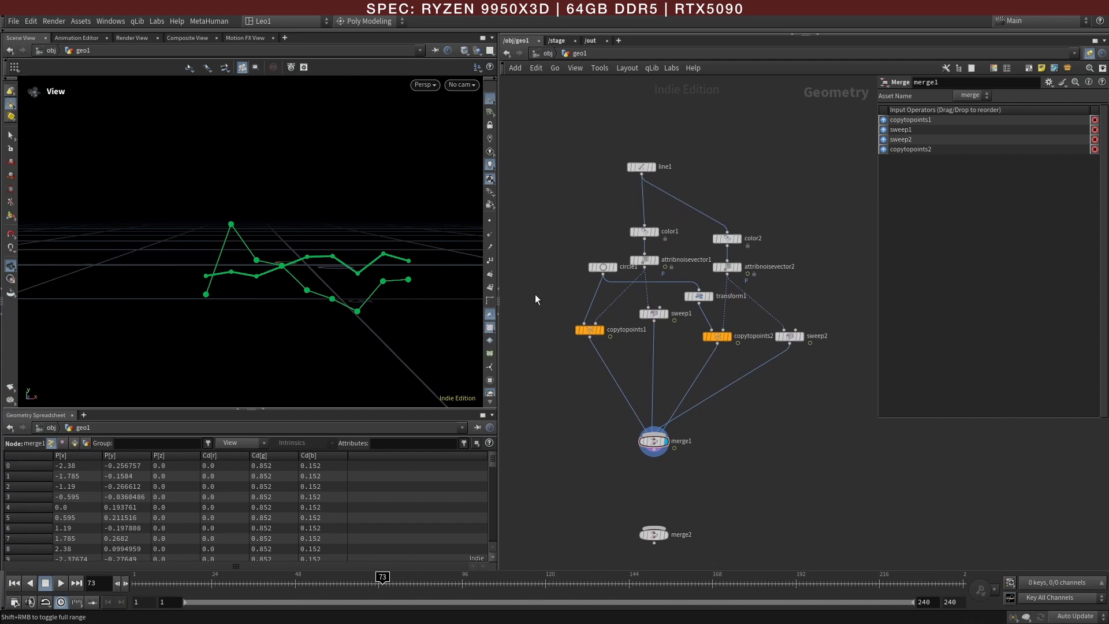
Step: Add a separate Color node in the empty network area beside circle1
middle_click_drag(535, 295, 675, 301)
key("Tab")
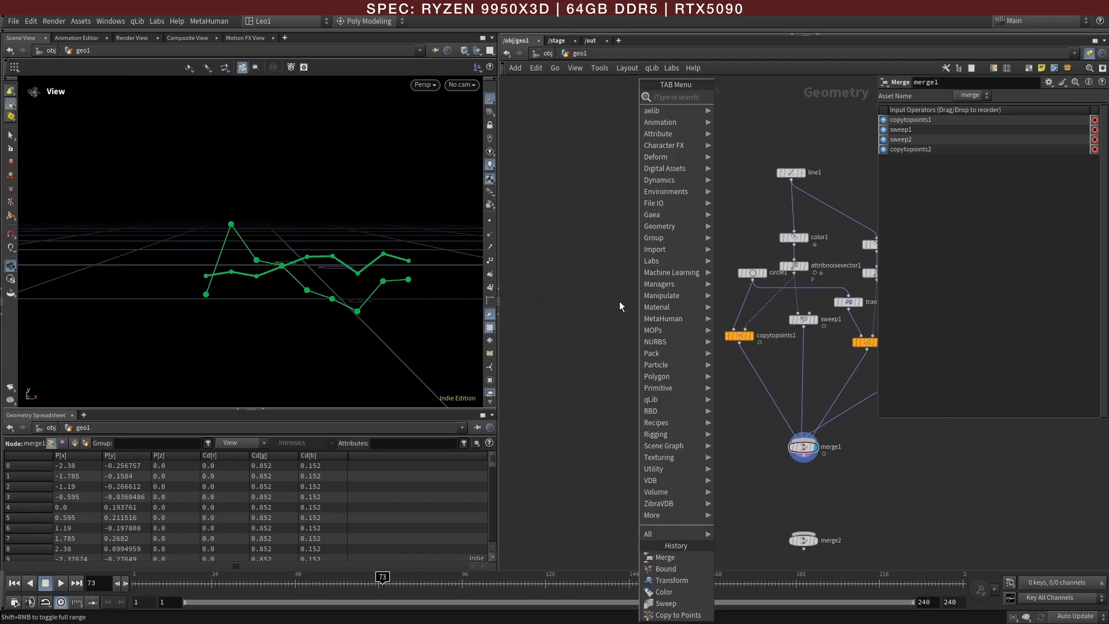
key("Escape")
key("Escape")
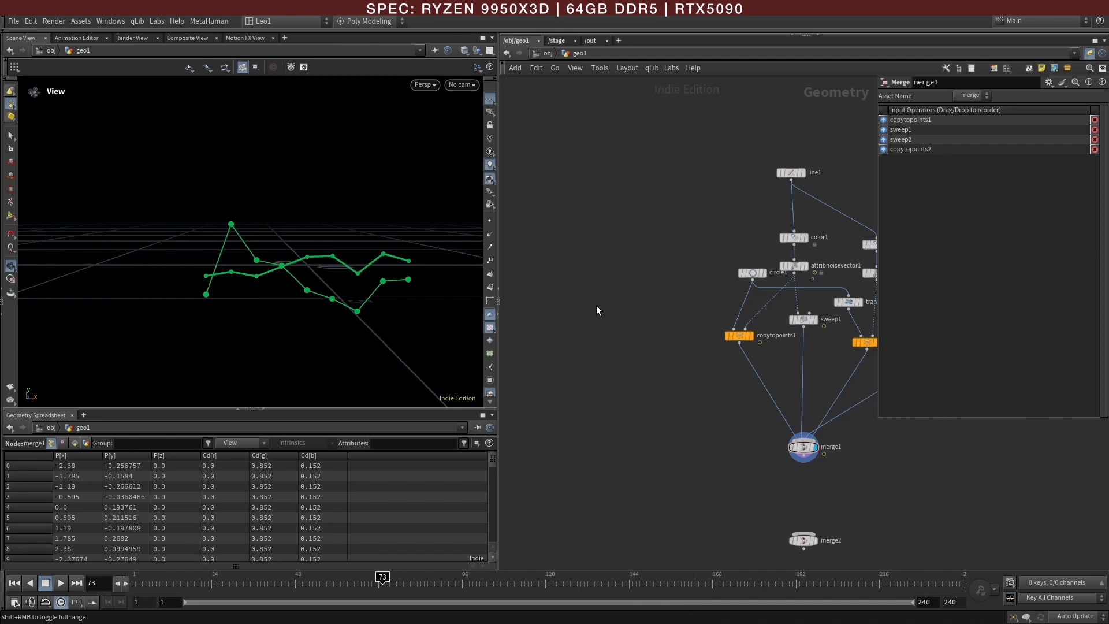
key("Tab")
mouse_move(598, 307)
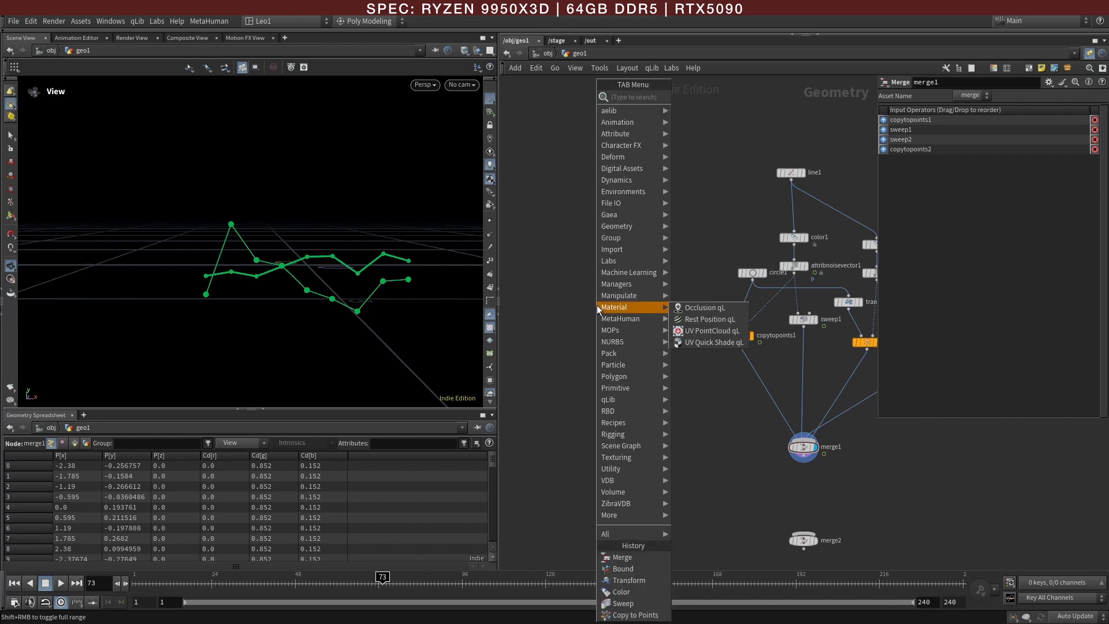
type("colo")
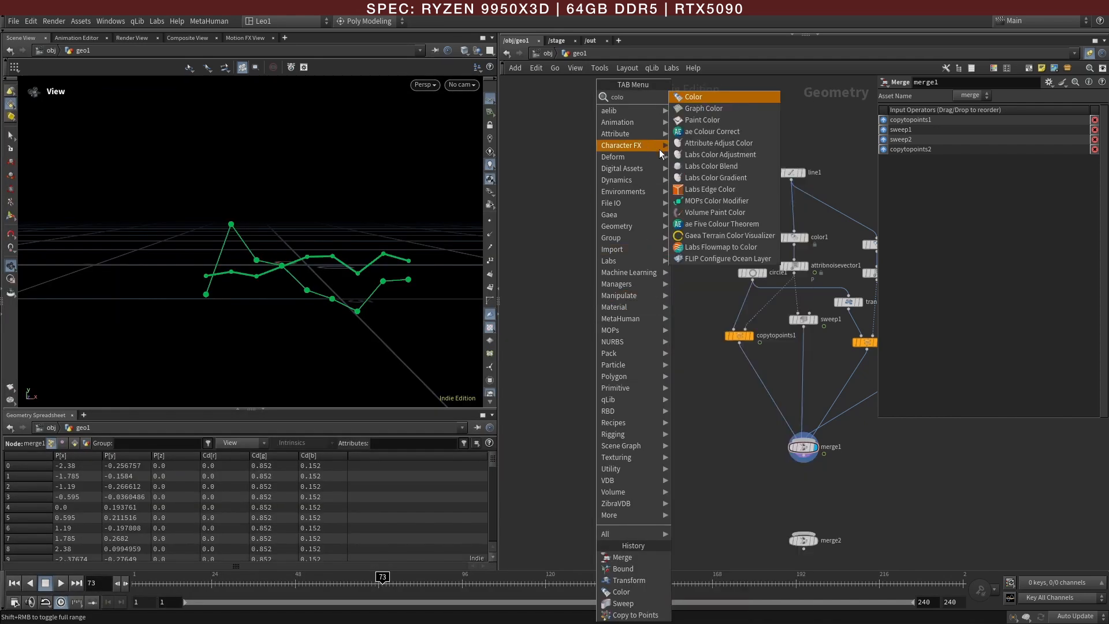
left_click(714, 97)
left_click(664, 304)
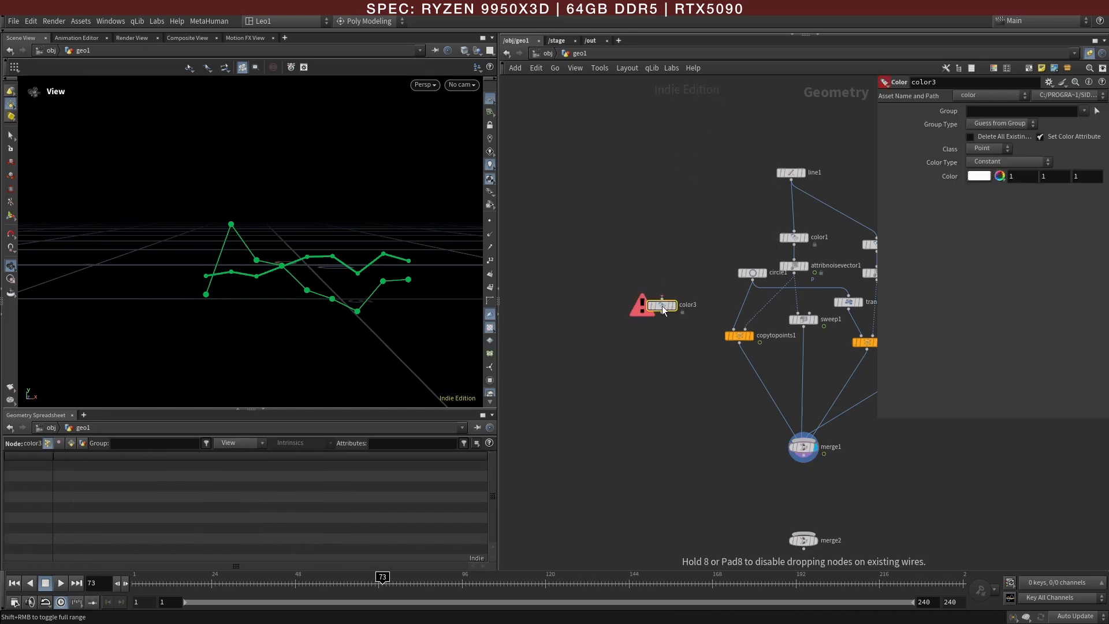
Step: Add a Resample node above color3, feed it from line1 and display it
scroll(696, 250, "up", 3)
key("Tab")
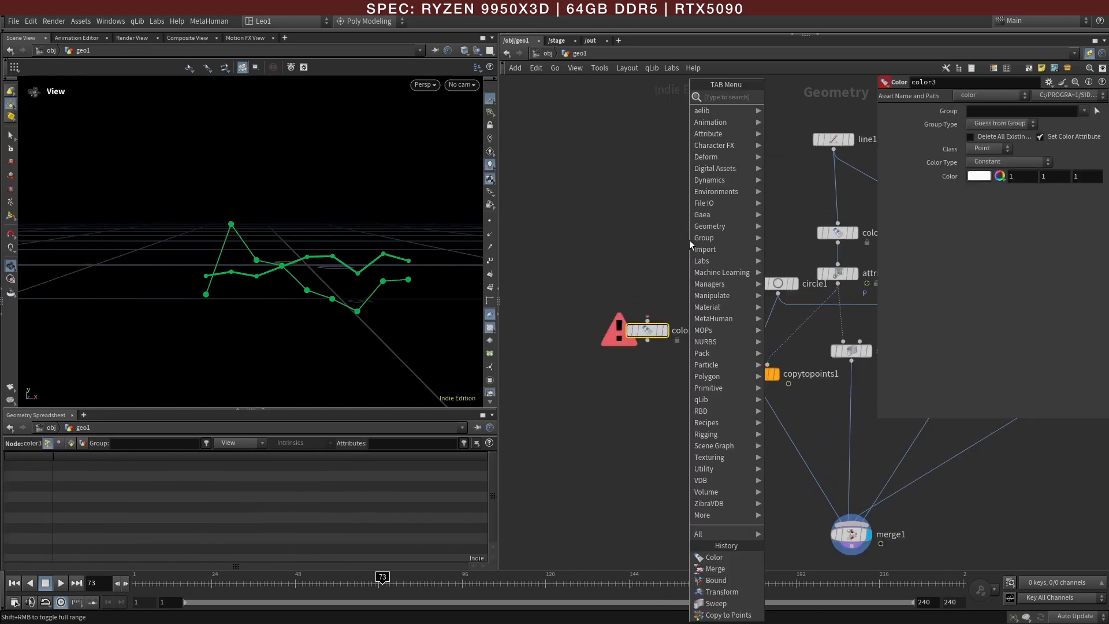
type("res")
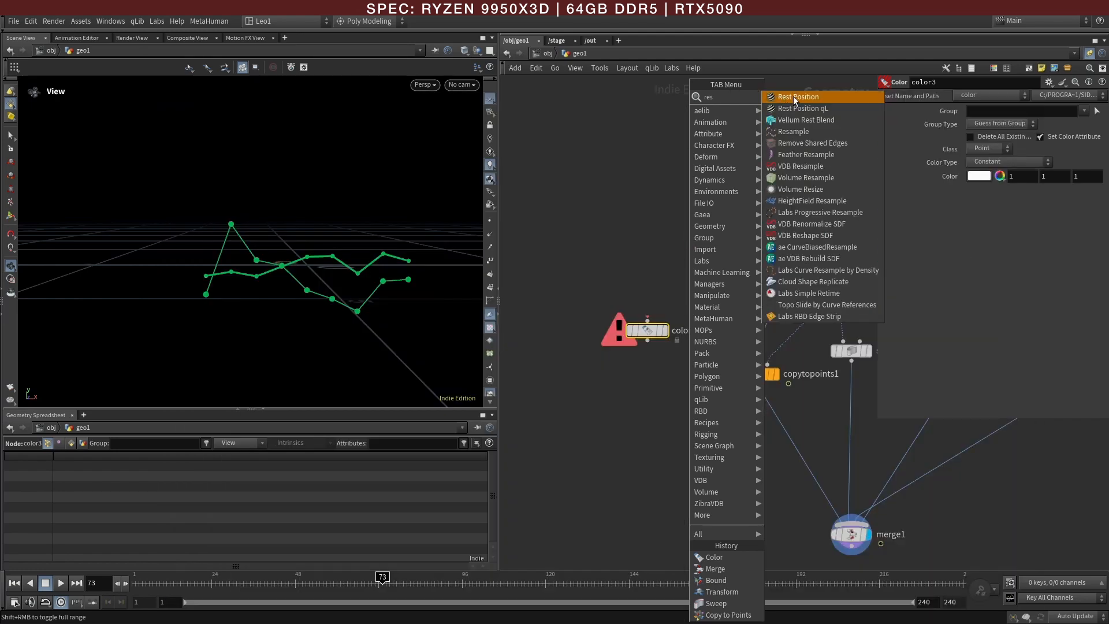
left_click(793, 131)
left_click(659, 257)
left_click(833, 150)
left_click(661, 277)
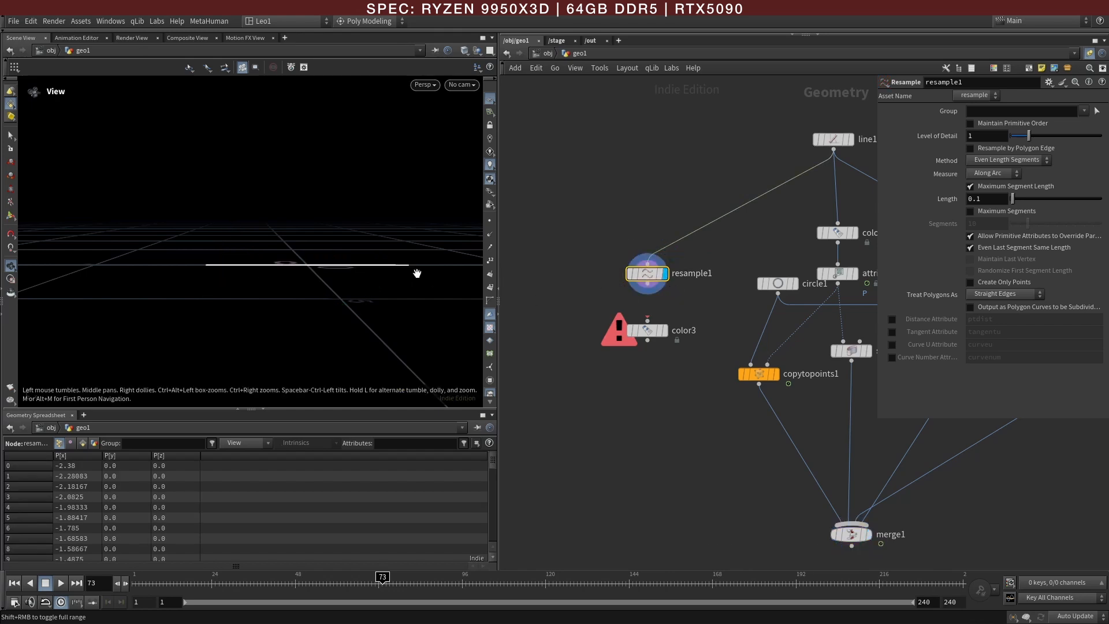
Step: Show point markers in the viewport and set the point marker size to 7.15 in the display options
left_click(490, 221)
left_click_drag(378, 255, 300, 296)
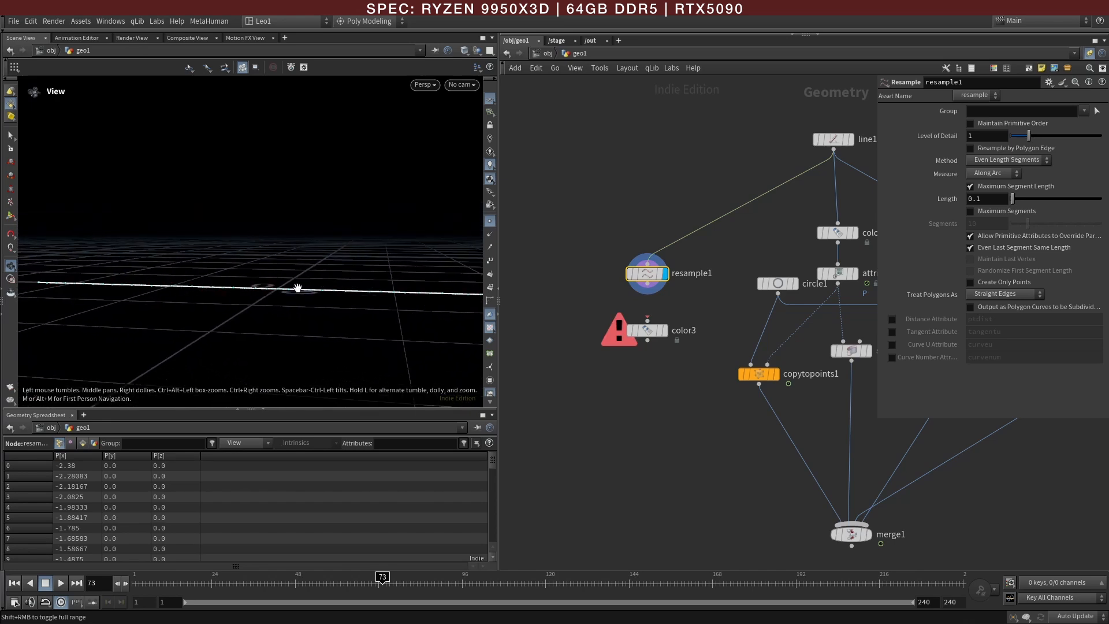
key("d")
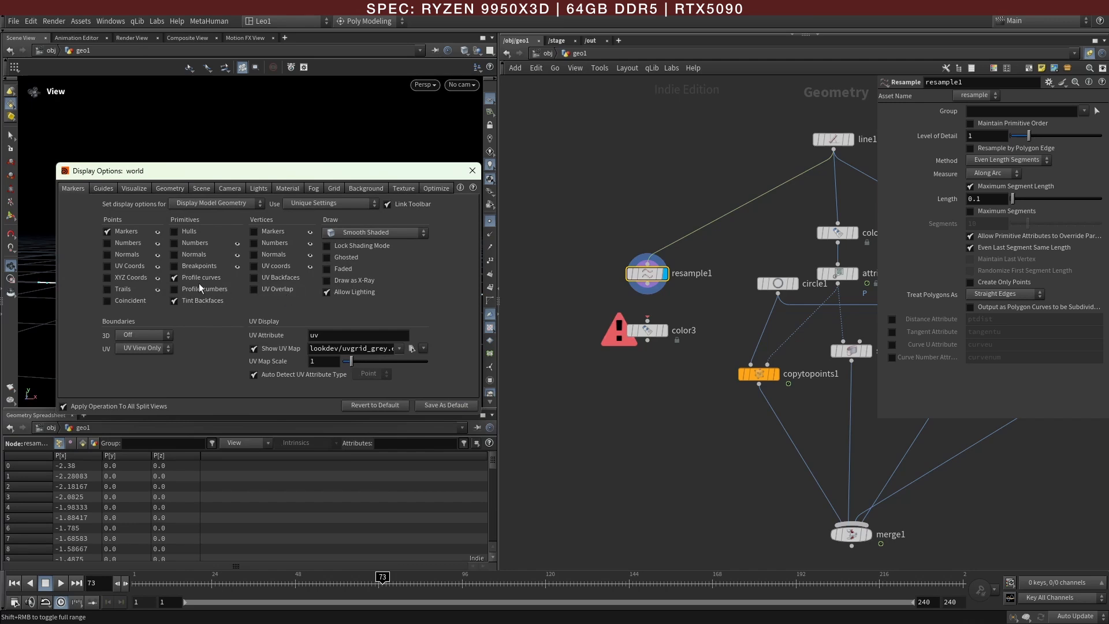
left_click(105, 189)
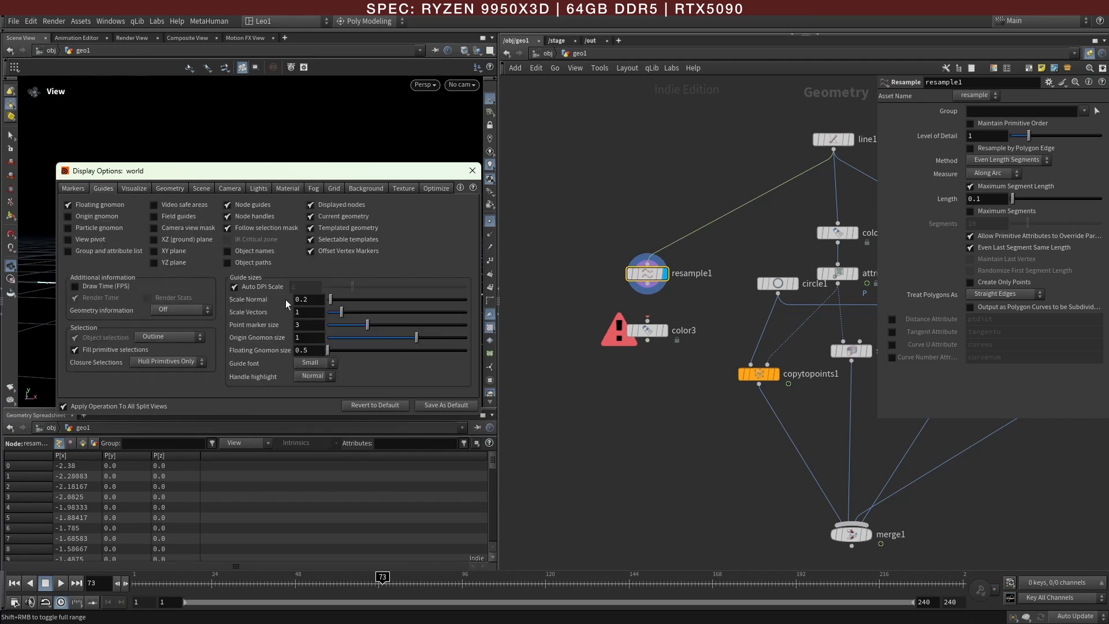
left_click_drag(294, 172, 639, 171)
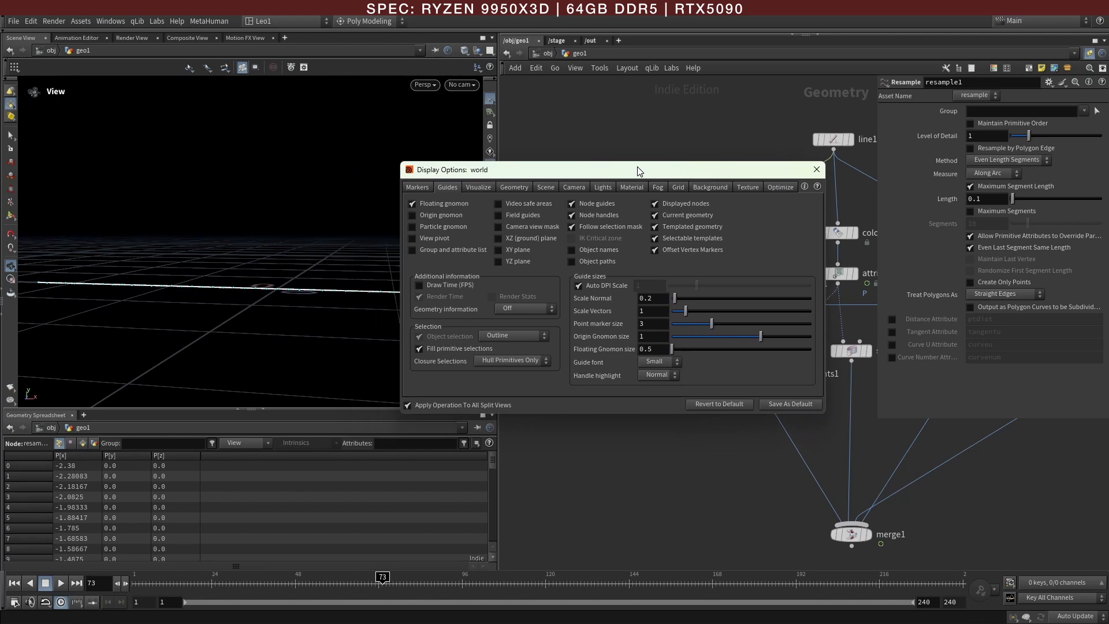
mouse_move(712, 325)
left_mouse_down()
mouse_move(812, 325)
mouse_move(794, 328)
left_mouse_up()
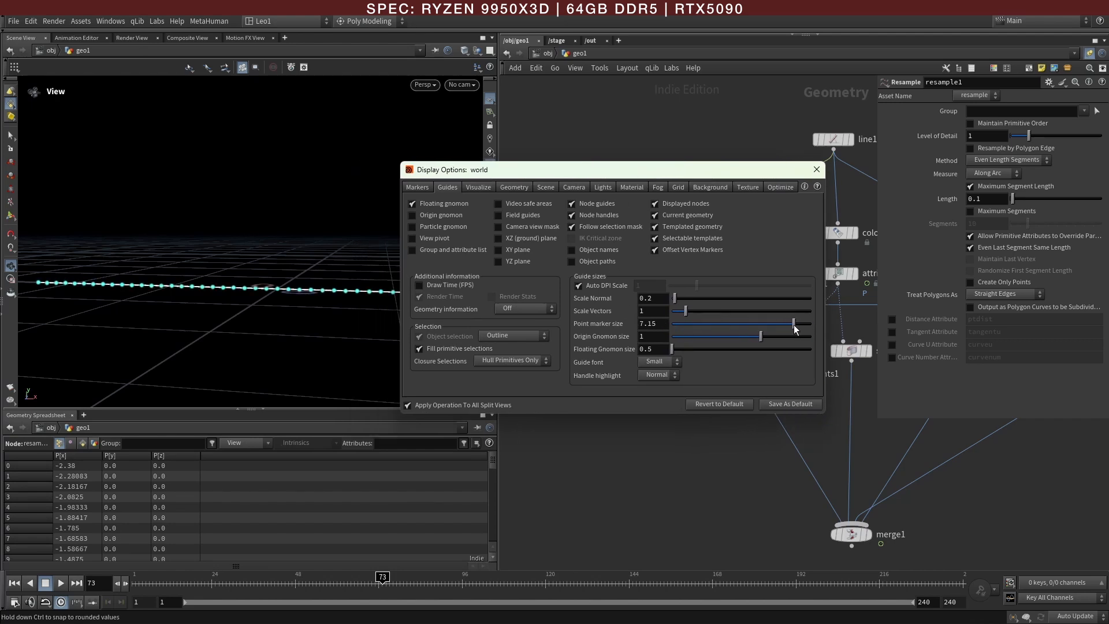
left_click(817, 169)
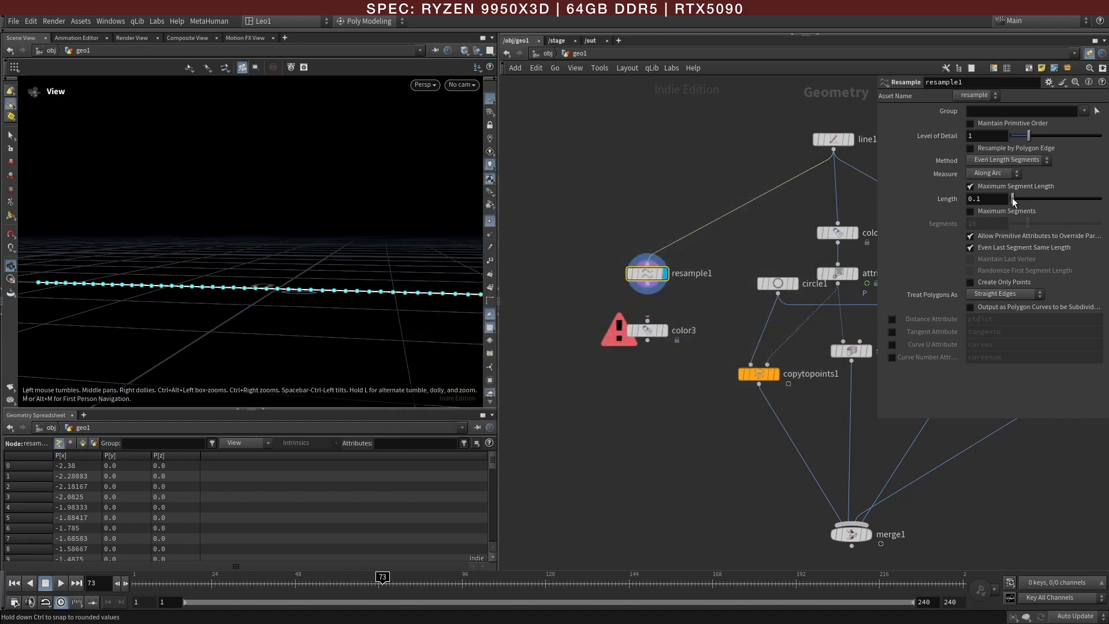
Step: Wire resample1 into color3 and enable the curveu Curve U Attribute on resample1
left_click(648, 283)
left_click(648, 320)
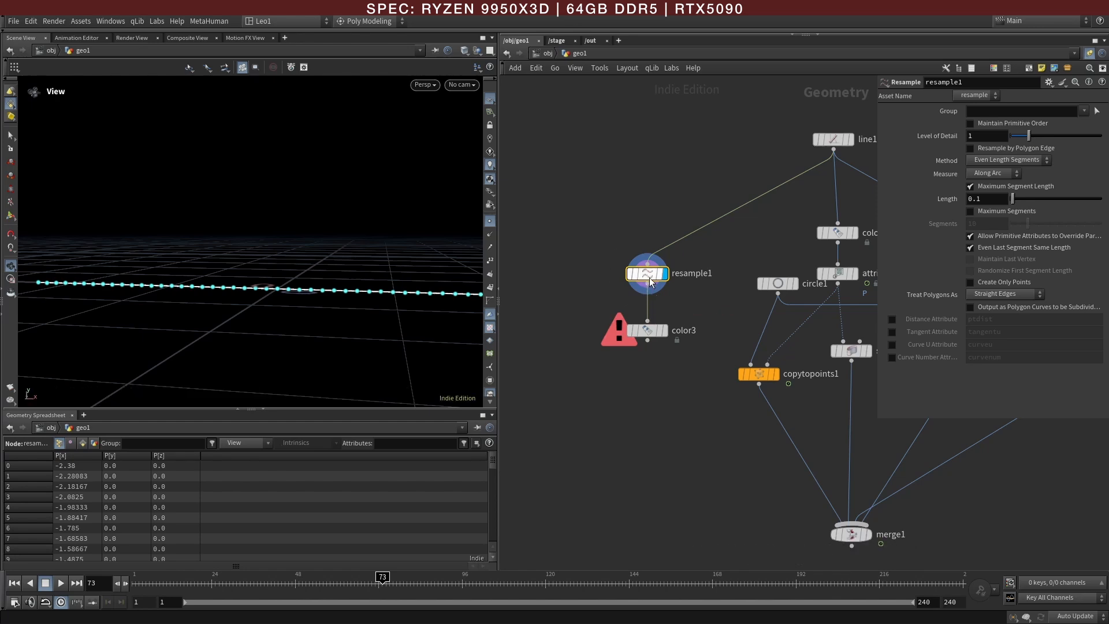
left_click(892, 345)
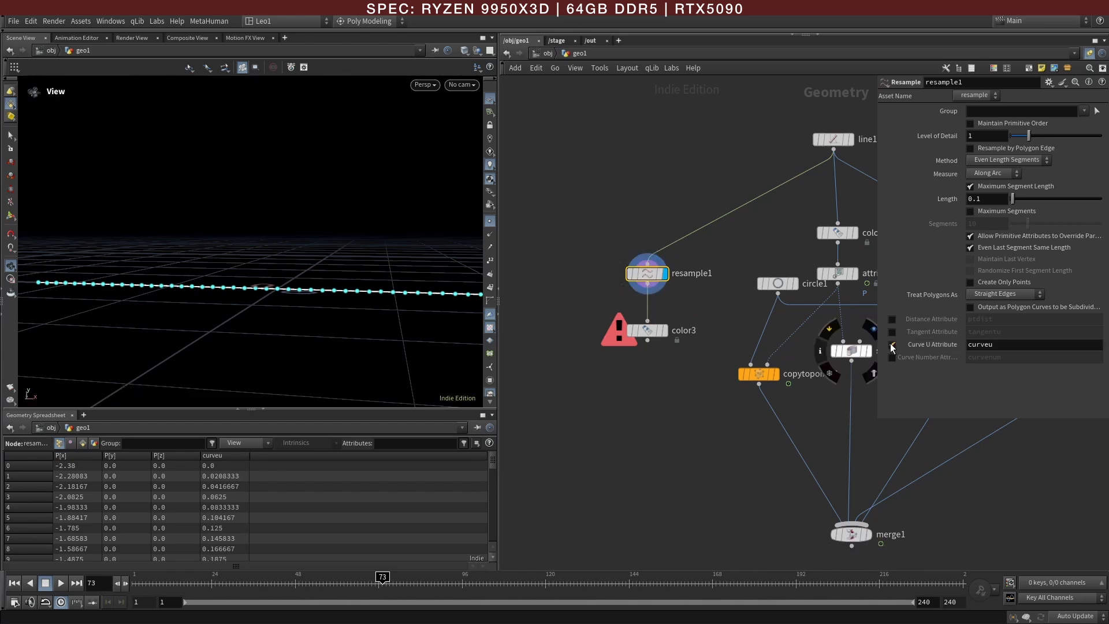
left_click(215, 456)
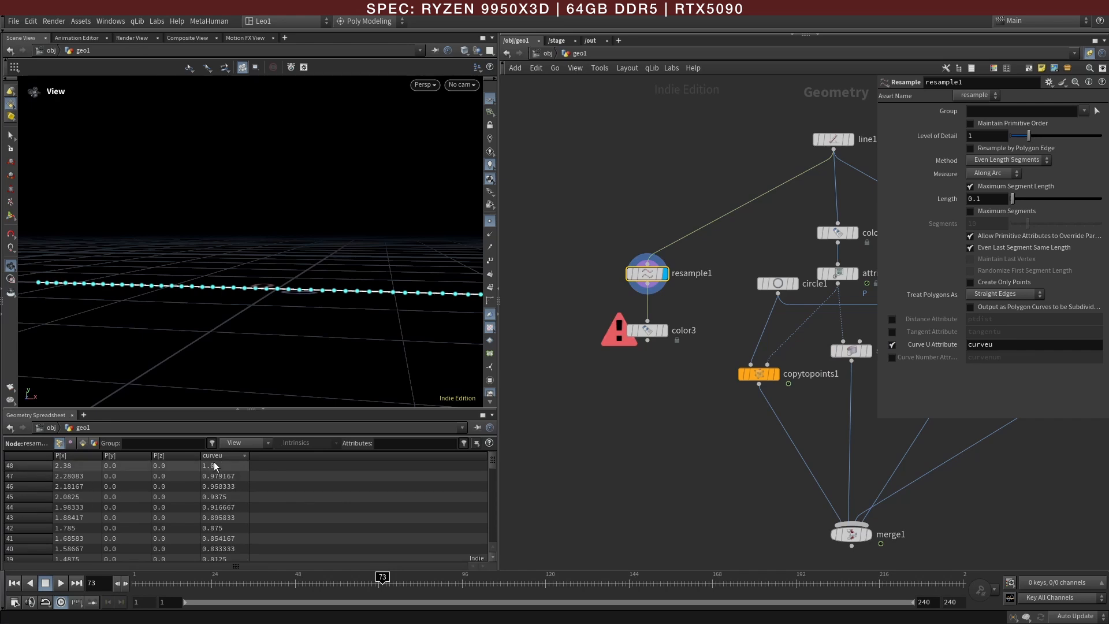
Step: Display color3 and set its color type to Ramp from Attribute, driven by curveu
left_click_drag(372, 312, 312, 320)
left_click(664, 331)
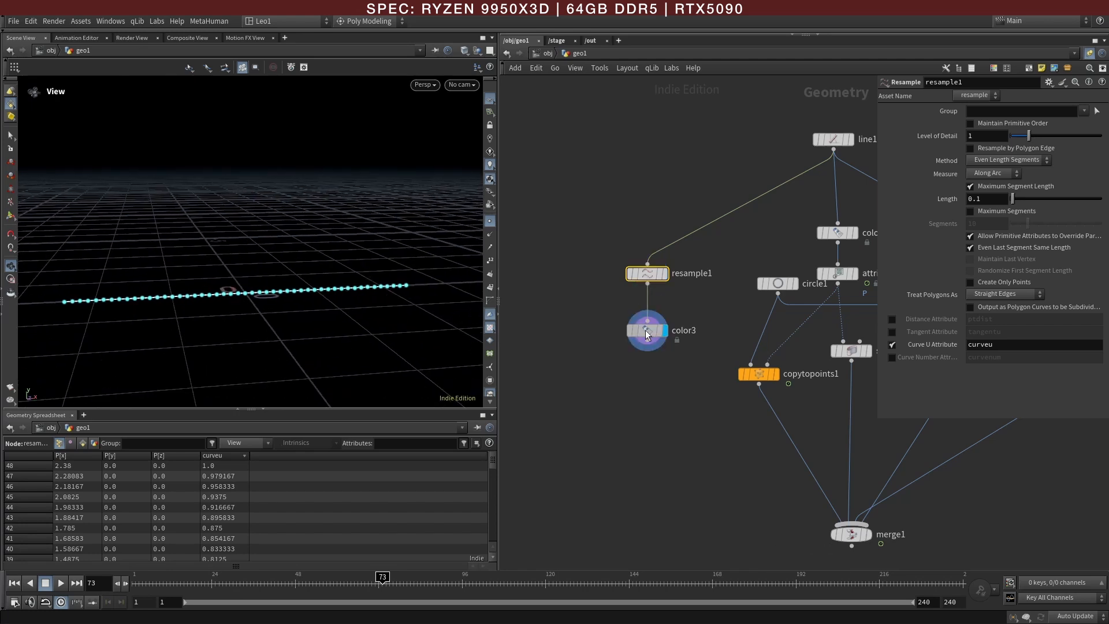
left_click(647, 330)
left_click_drag(877, 347, 746, 356)
left_click(850, 163)
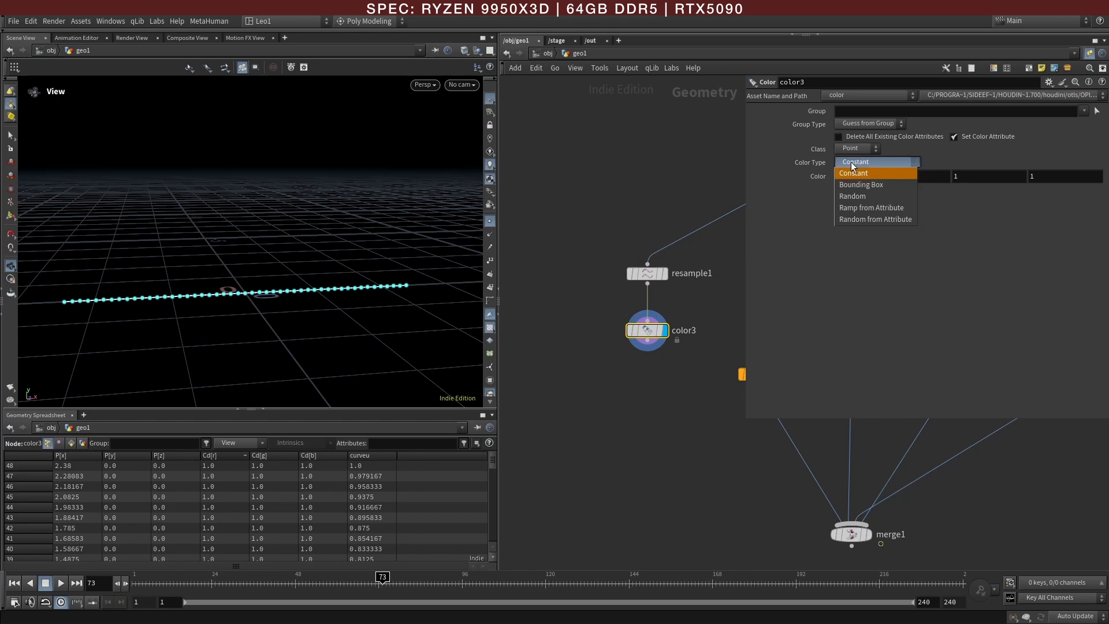
left_click(859, 208)
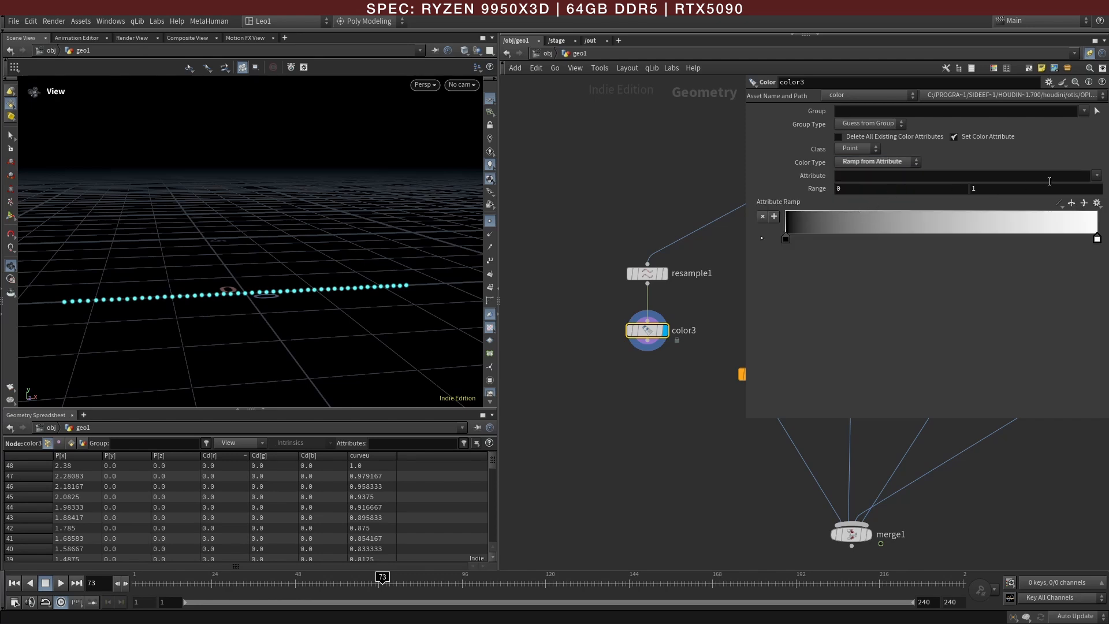
left_click(1097, 175)
left_click(1075, 202)
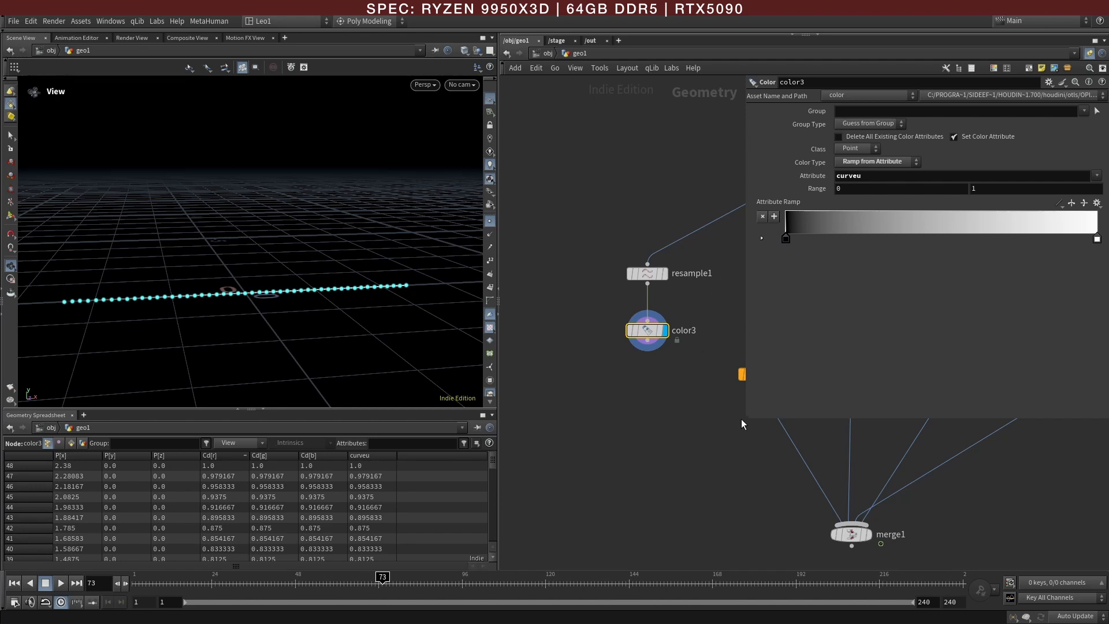
Step: Replace color3 with an Attribute Adjust Float node fed by resample1 and display it
left_click_drag(745, 420, 768, 390)
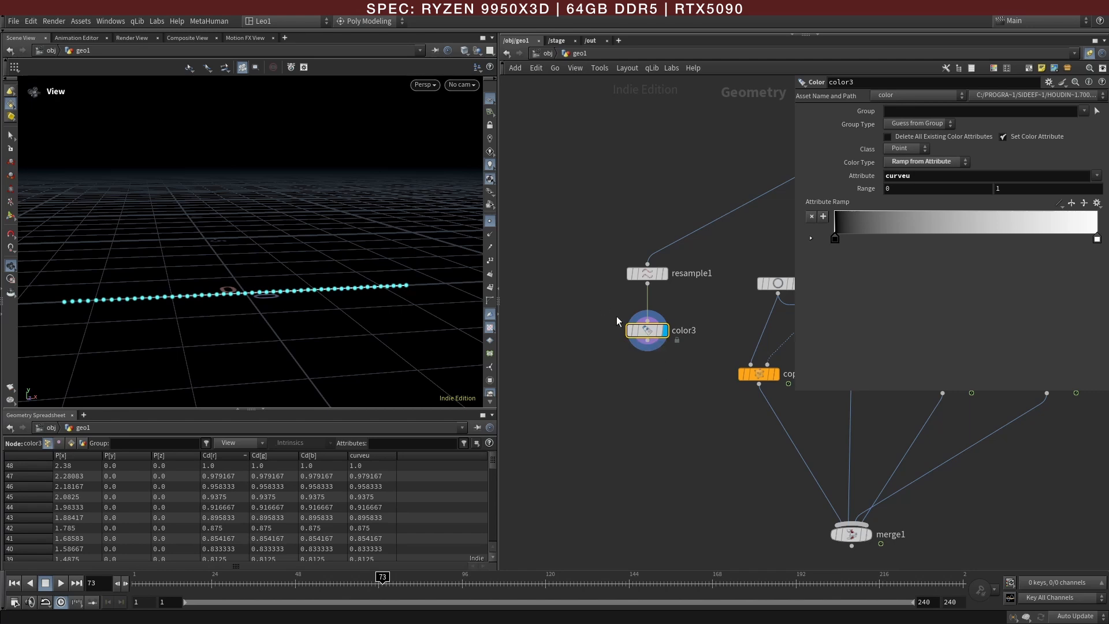
key("Delete")
key("Tab")
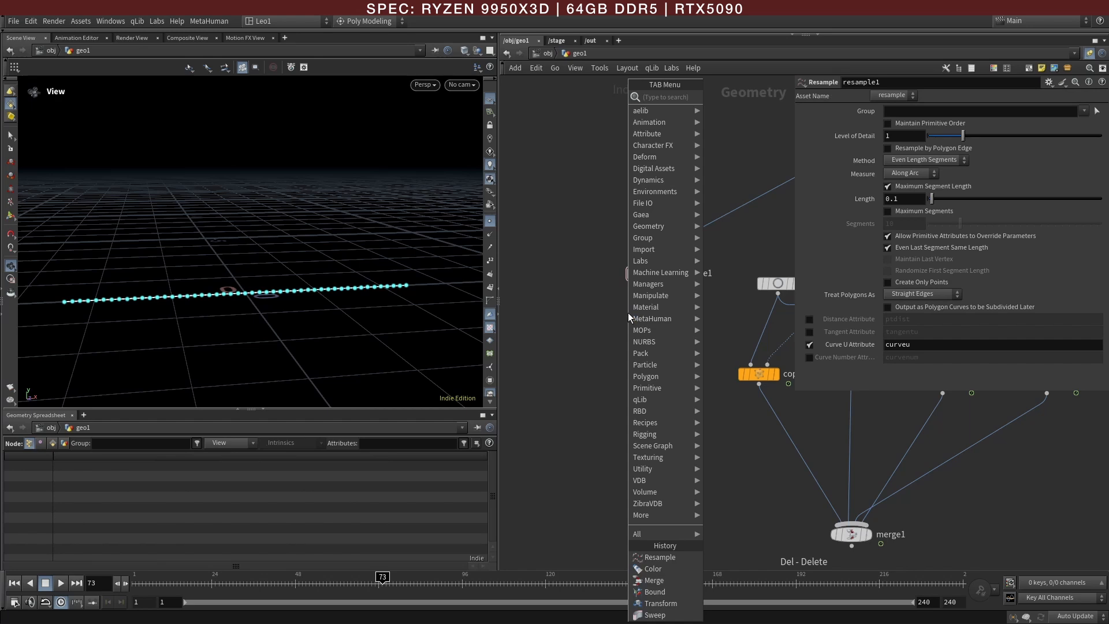
type("aaf")
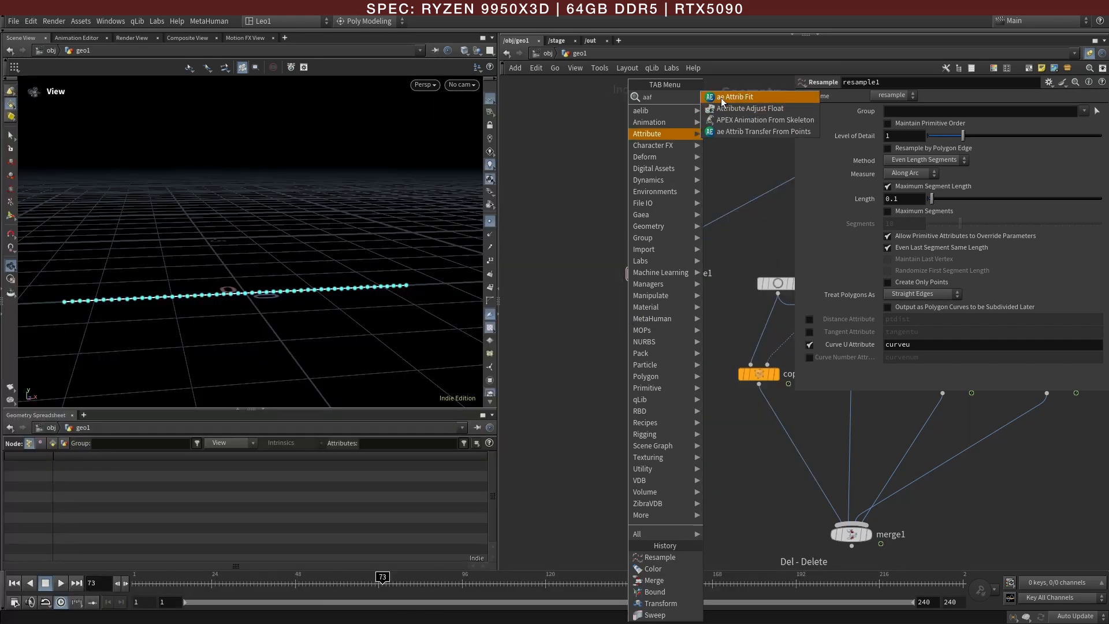
left_click(732, 108)
left_click(643, 338)
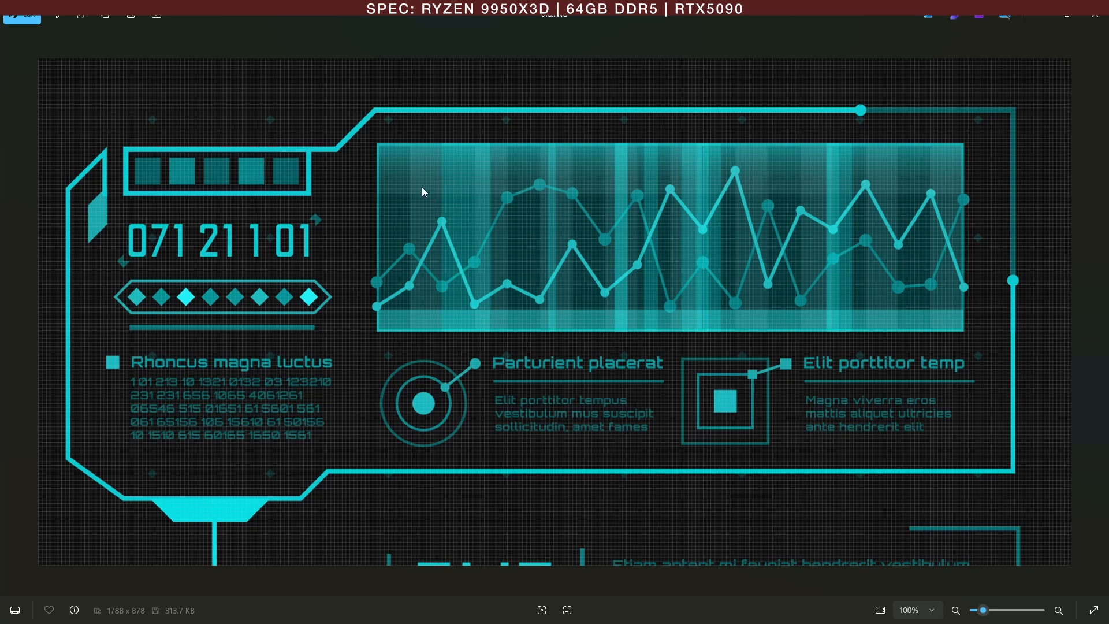
key("alt+Tab")
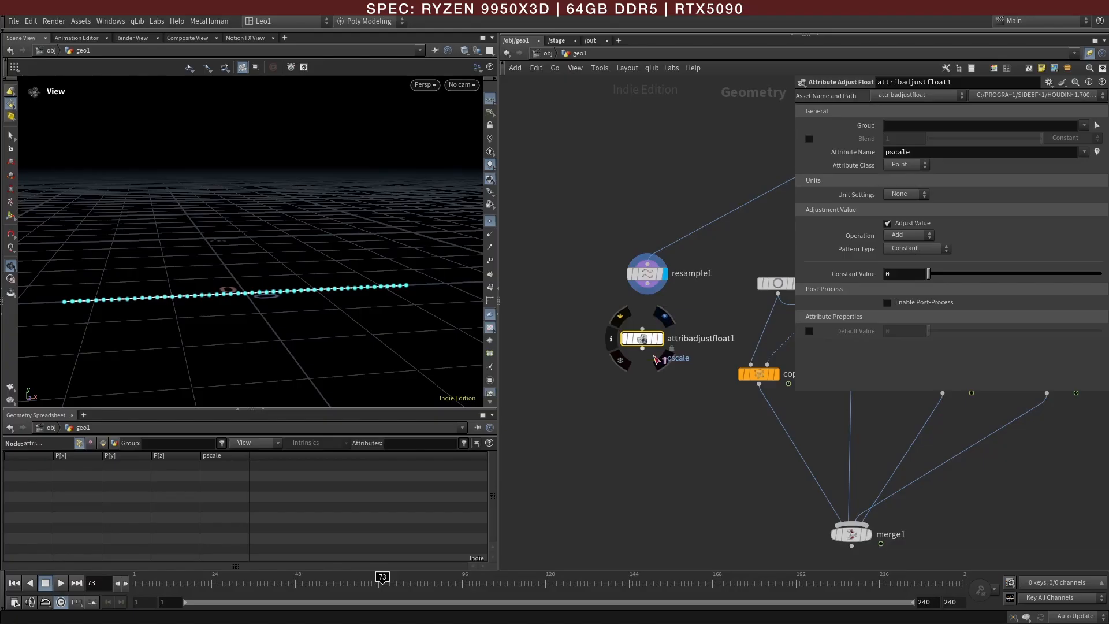
left_click_drag(648, 284, 642, 328)
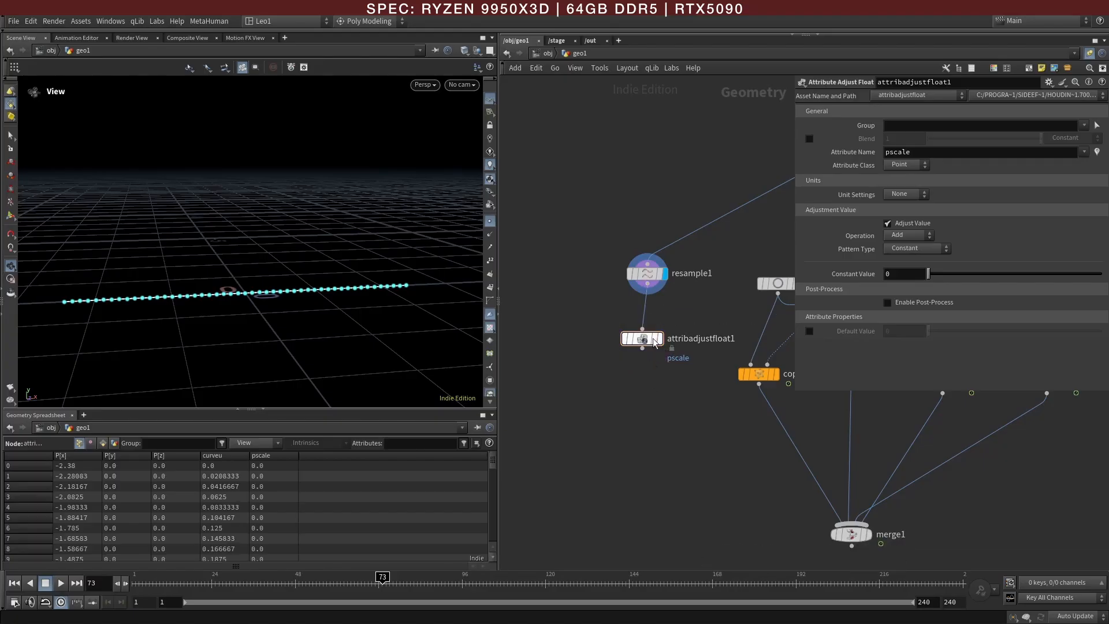
left_click(643, 341)
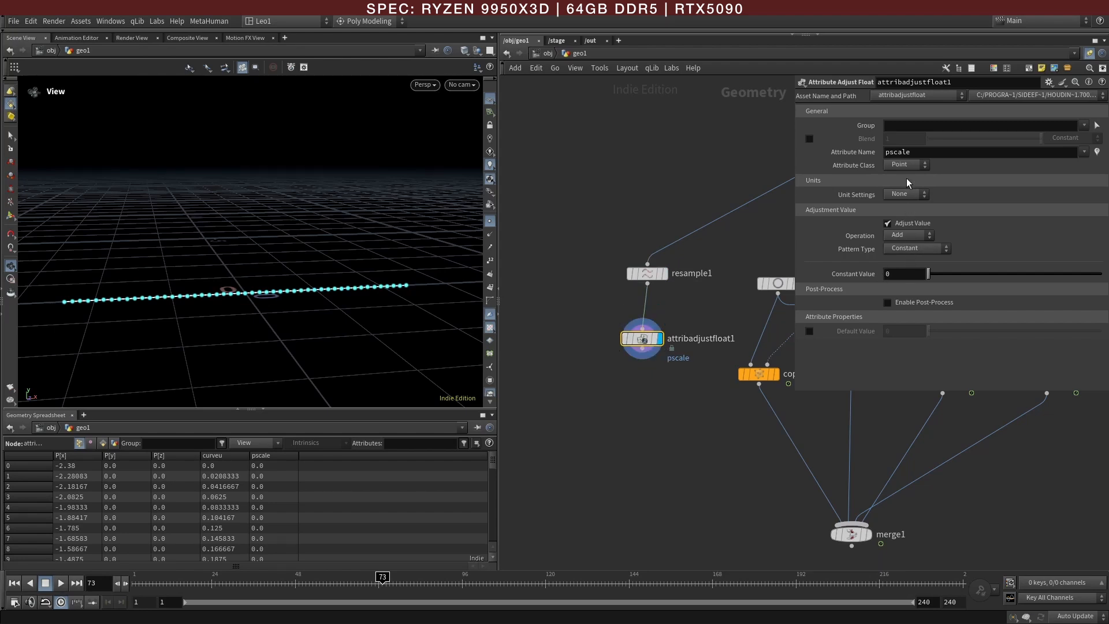
Step: Set the attribute name of attribadjustfloat1 to Alpha and its pattern type to Remap Attribute
left_click_drag(926, 154, 874, 157)
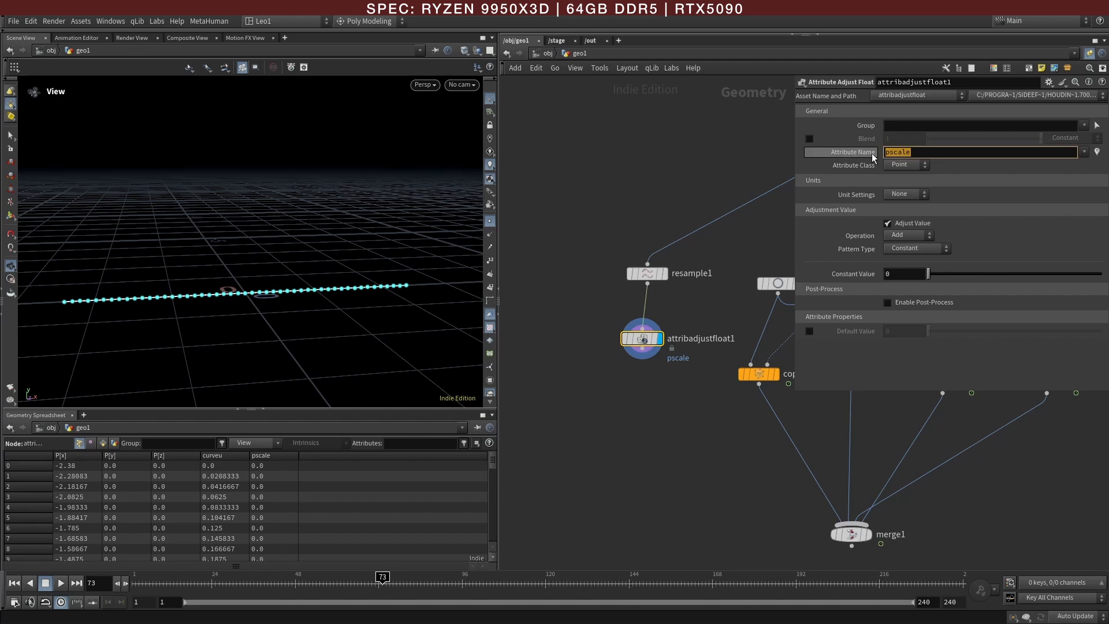
type("Alpha")
key("Return")
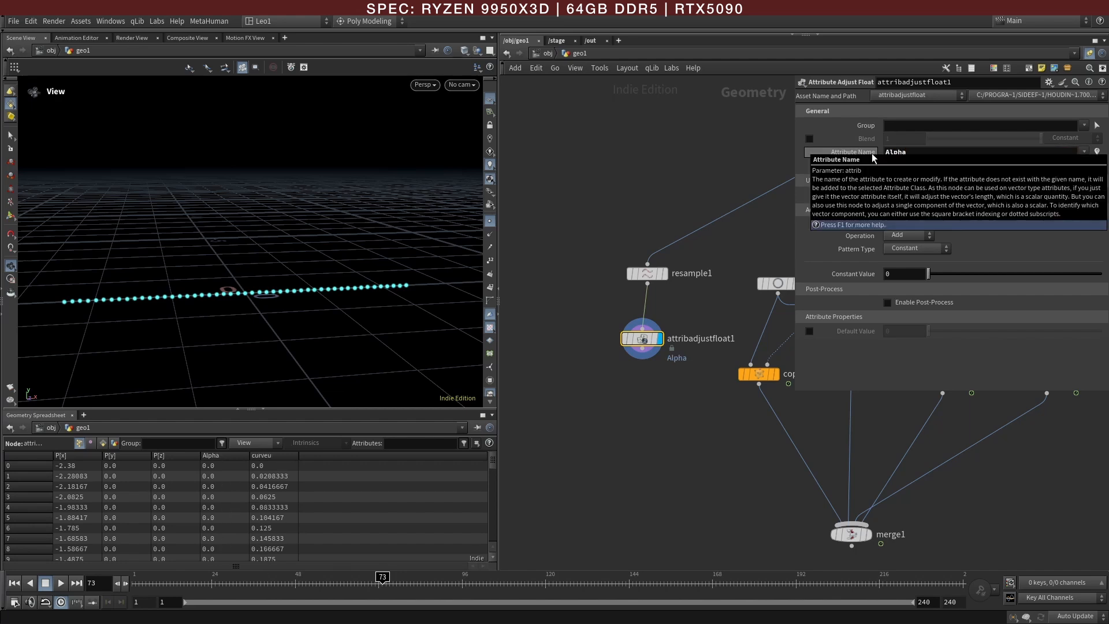
left_click(923, 249)
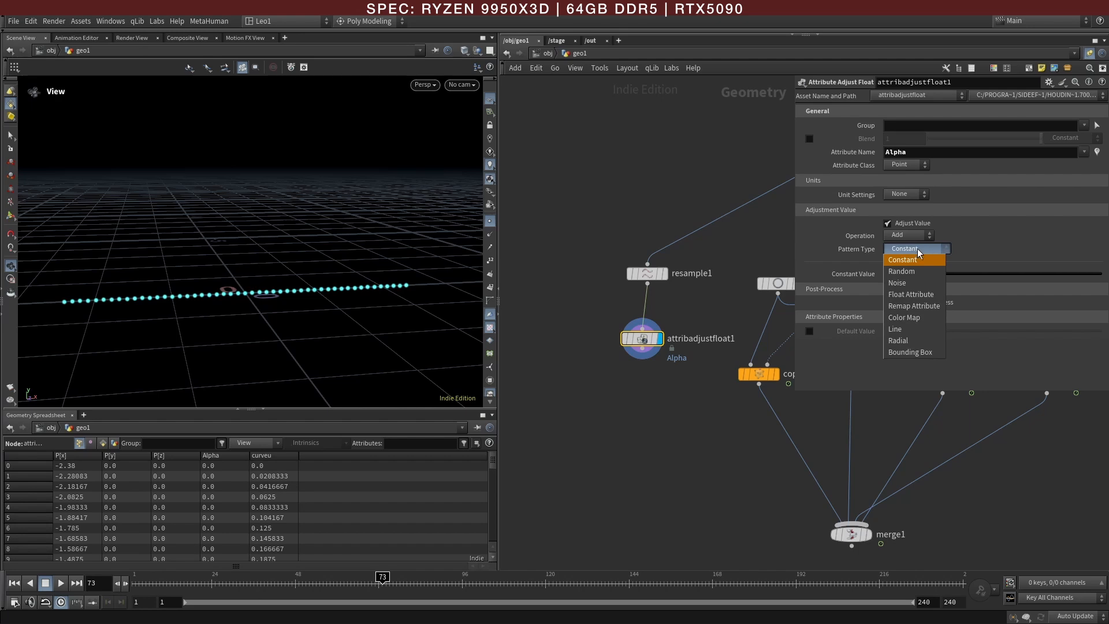
left_click(909, 306)
Step: Set the remap's minimum value to 0.49 and its source attribute to curveu
left_click_drag(928, 287, 938, 293)
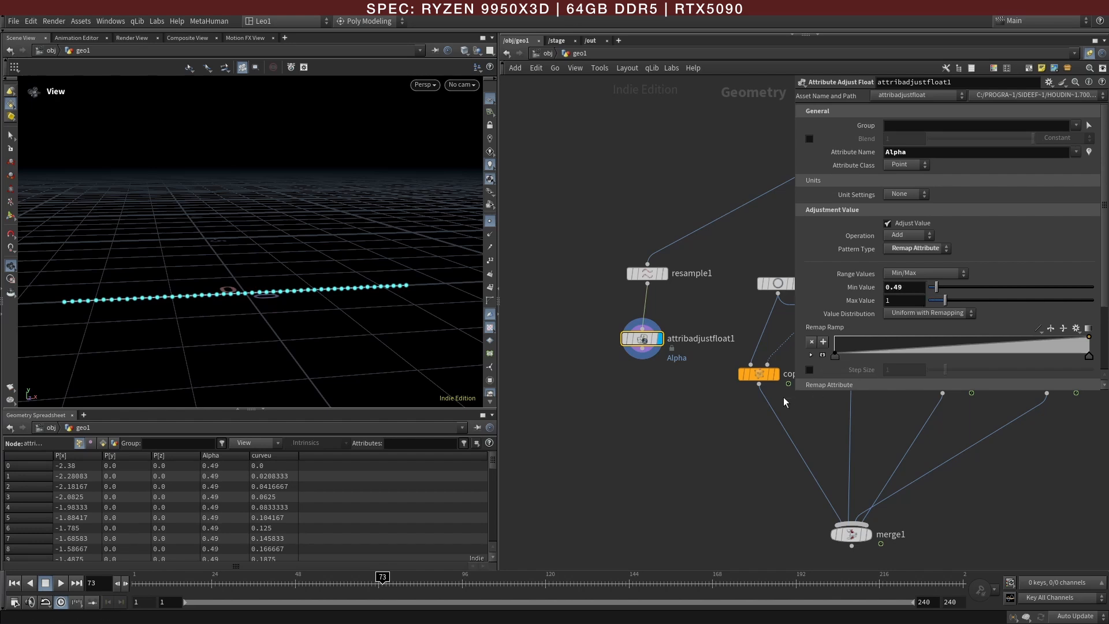
left_click_drag(796, 390, 724, 476)
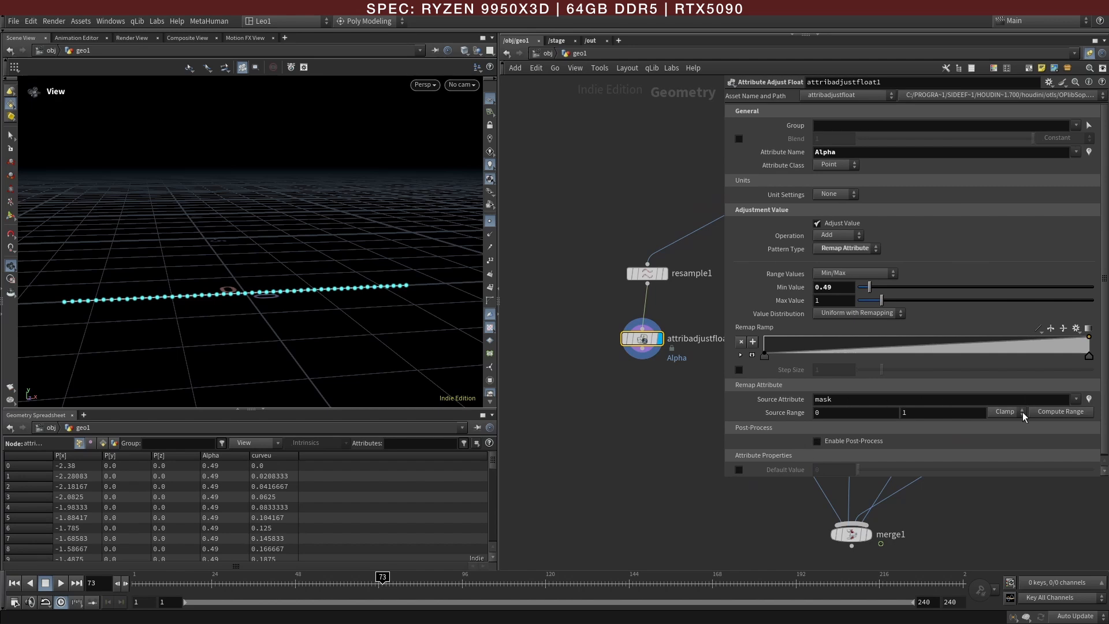
left_click(1076, 399)
left_click(1078, 414)
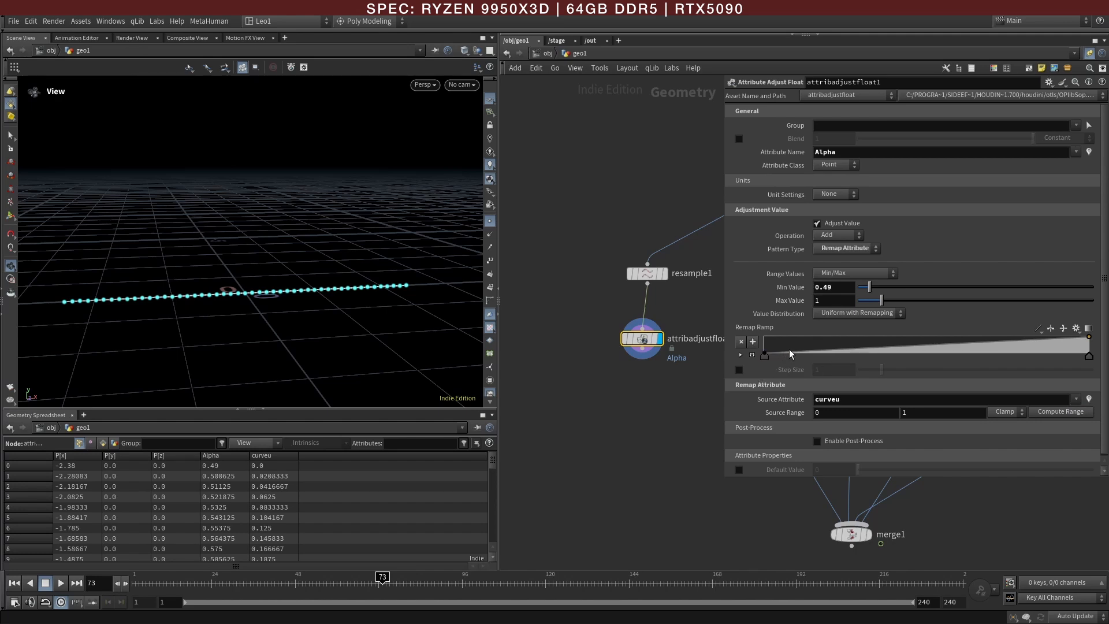
Step: Shape the remap ramp into alternating peaks and valleys of varying height and set the minimum value to 0.29
left_click_drag(792, 349, 955, 338)
left_click_drag(870, 287, 865, 287)
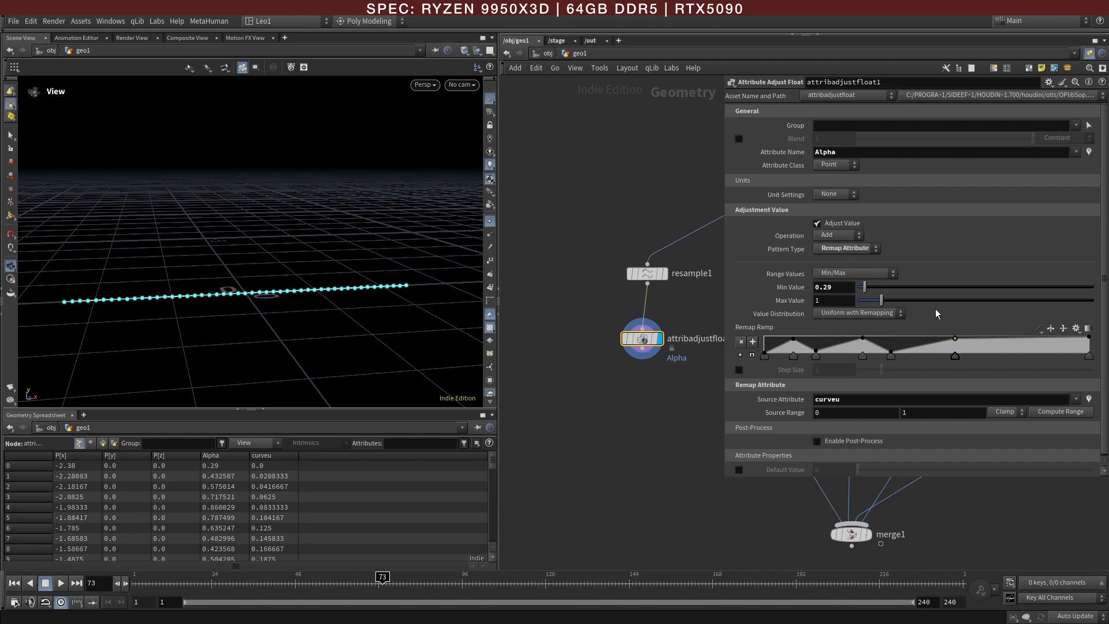
left_click_drag(975, 338, 975, 351)
left_click(1041, 344)
left_click_drag(1089, 337, 1087, 346)
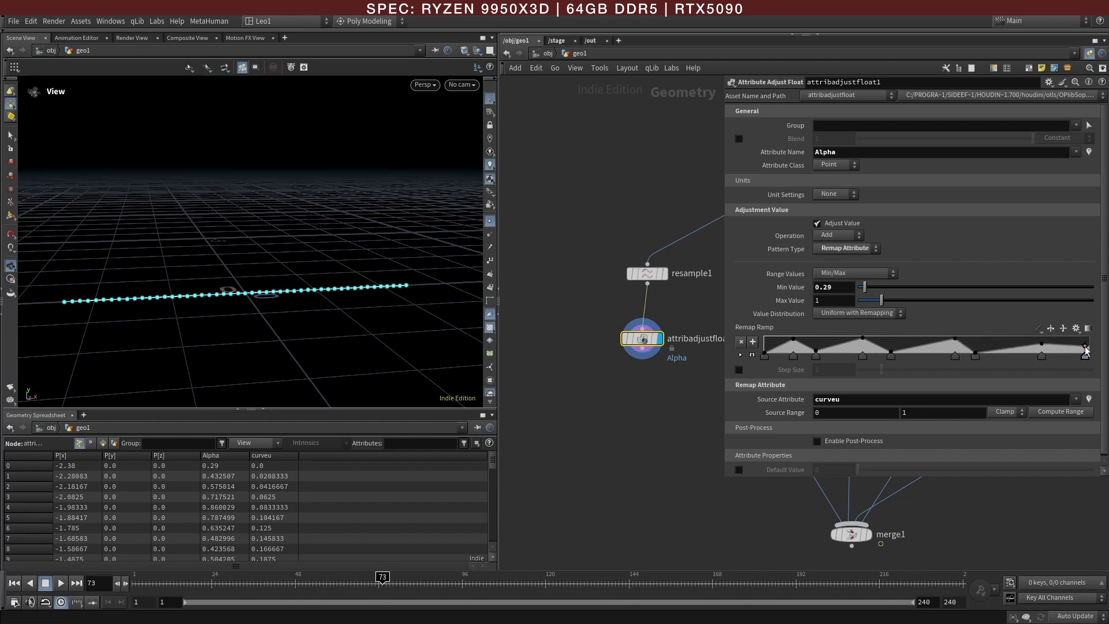
Step: Add a PolyExtrude node wired below attribadjustfloat1
middle_click_drag(628, 380, 580, 349)
key("Tab")
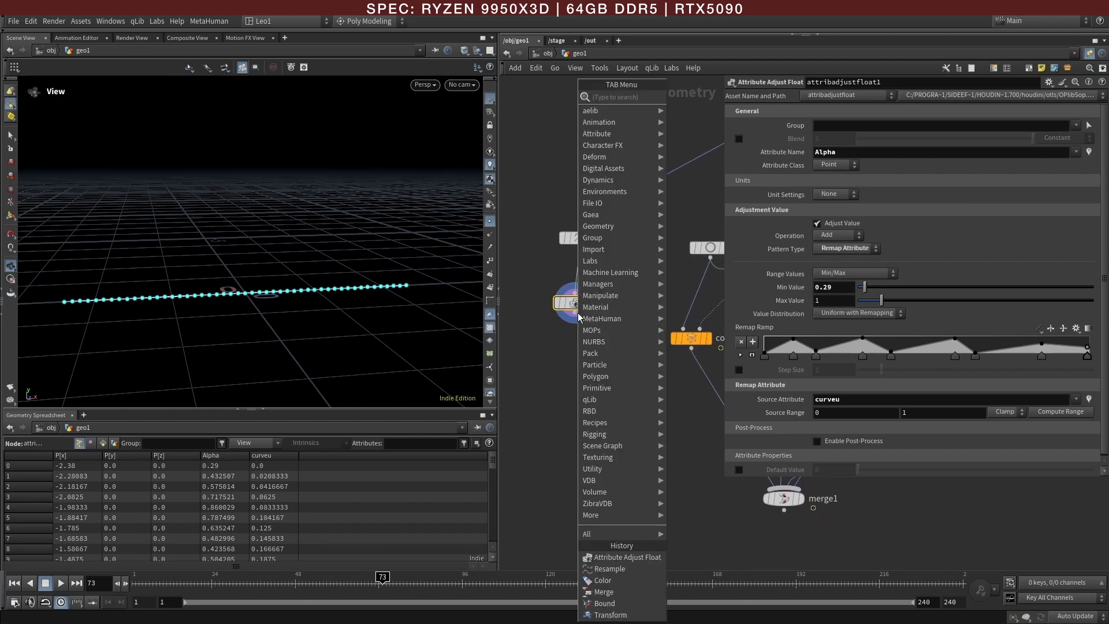
type("extr")
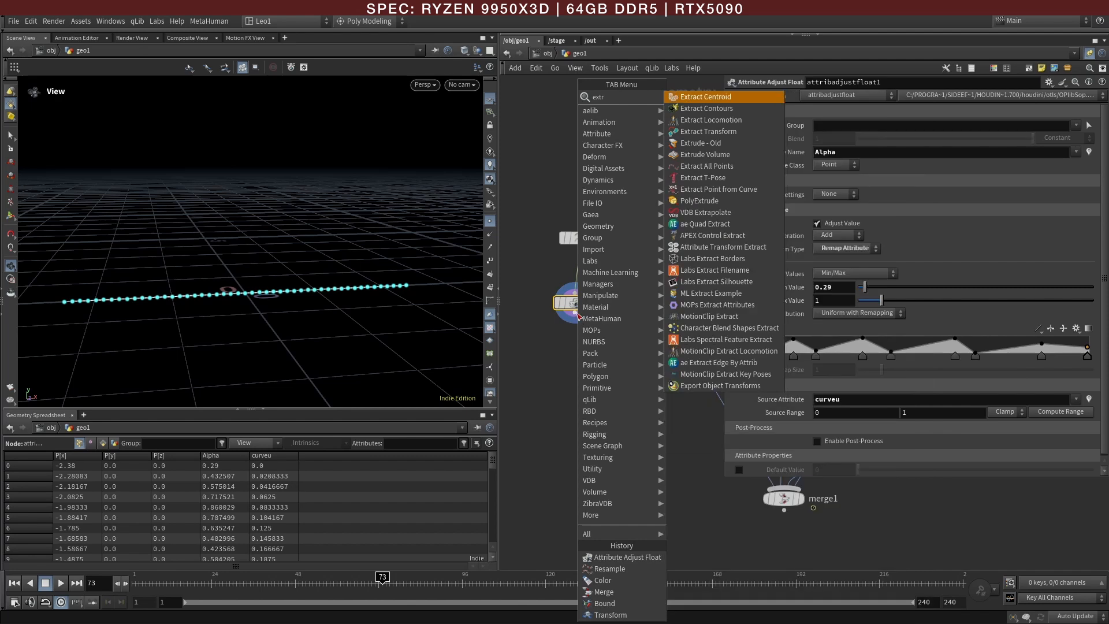
left_click(698, 200)
left_click(576, 361)
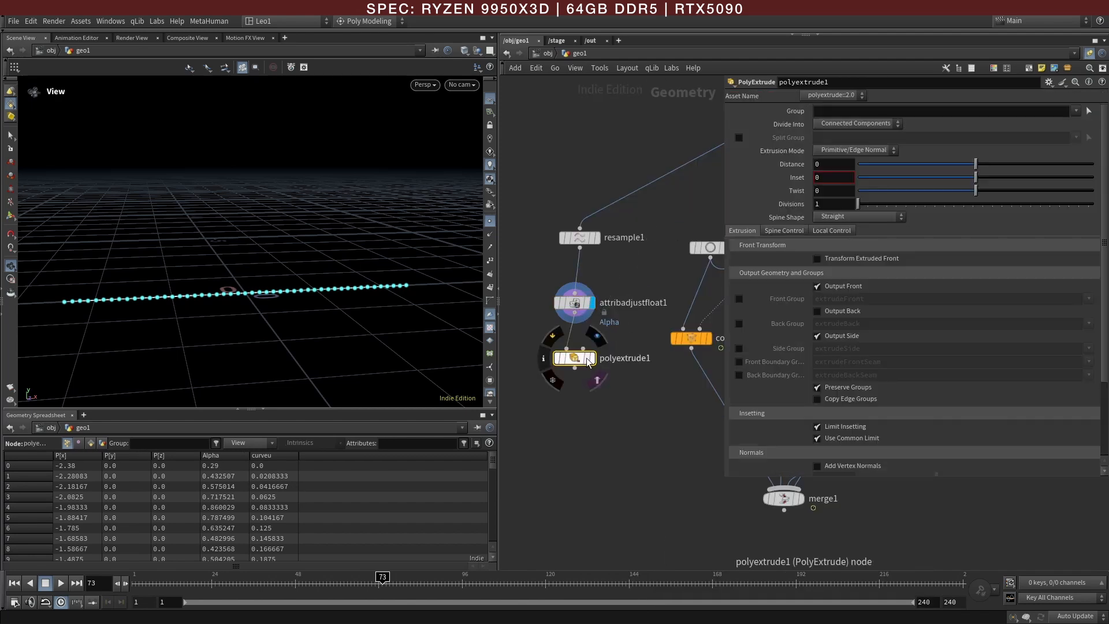
Step: Display polyextrude1 and transform its extruded front in global space with a Y translation of 2
left_click(817, 259)
middle_click_drag(921, 298, 941, 276)
mouse_move(341, 251)
left_mouse_down()
mouse_move(275, 250)
mouse_move(347, 228)
mouse_move(206, 258)
mouse_move(245, 215)
mouse_move(344, 279)
mouse_move(386, 255)
mouse_move(456, 251)
mouse_move(356, 253)
left_mouse_up()
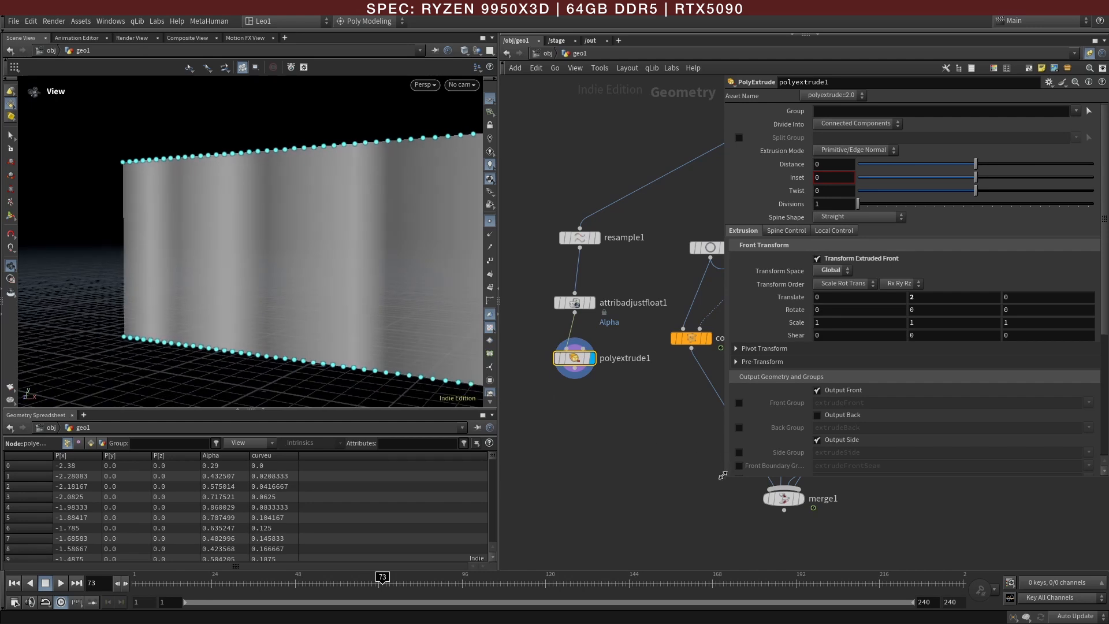
Step: Add a Color node wired below polyextrude1
left_click_drag(725, 469, 819, 464)
key("Tab")
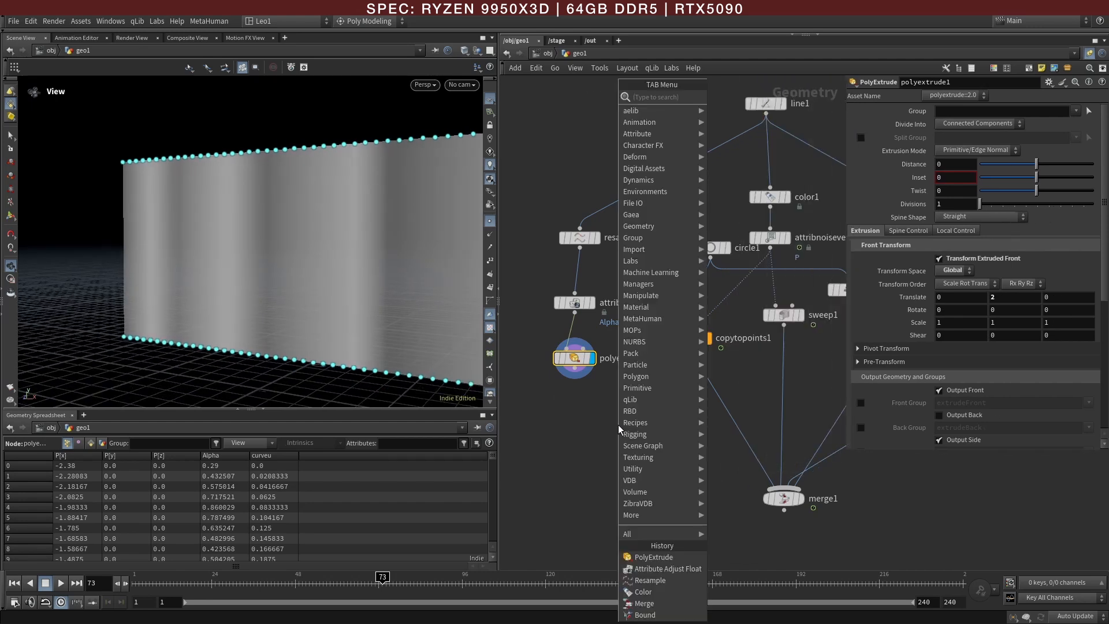
type("colo")
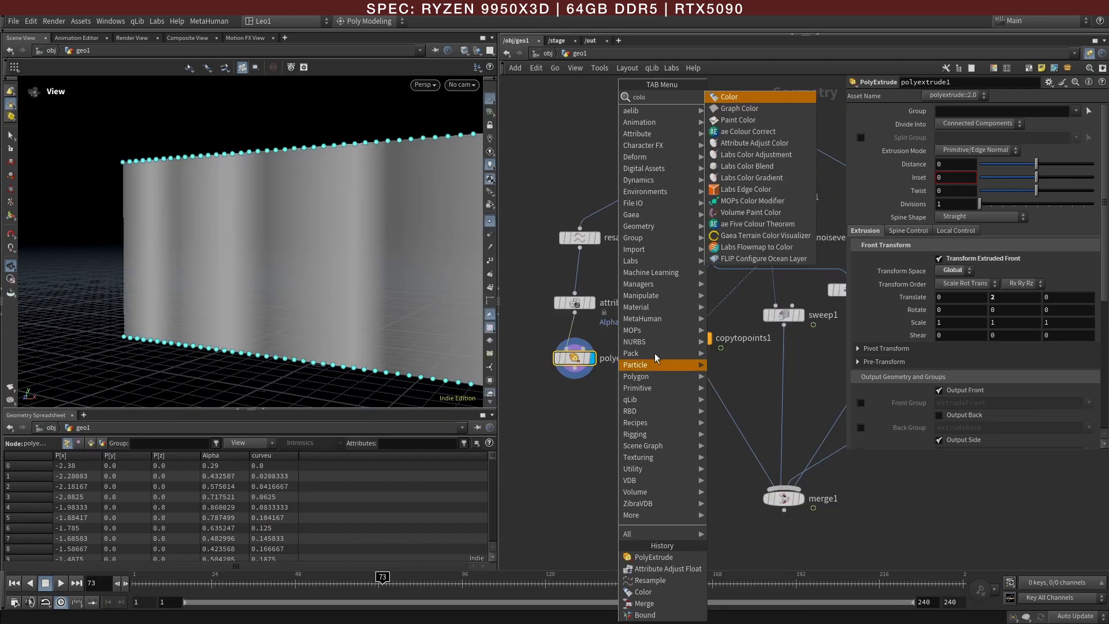
left_click(733, 98)
left_click(603, 411)
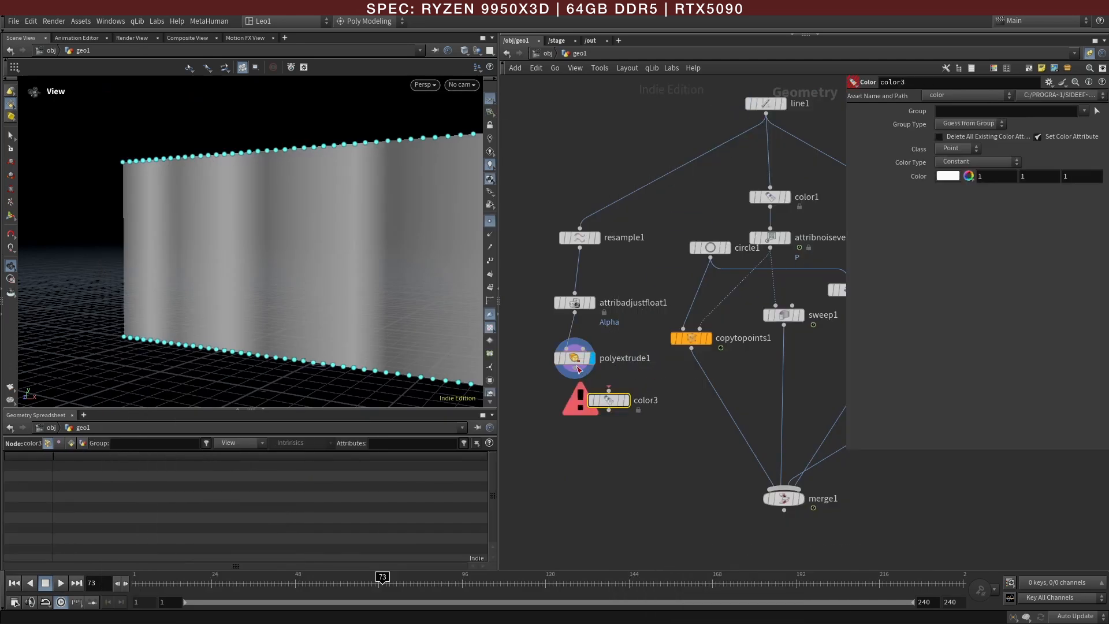
Step: Set color3 to the saved blue swatch (0, 0.53025, 0.75), display the node and hide the point markers in the viewport
left_click(953, 177)
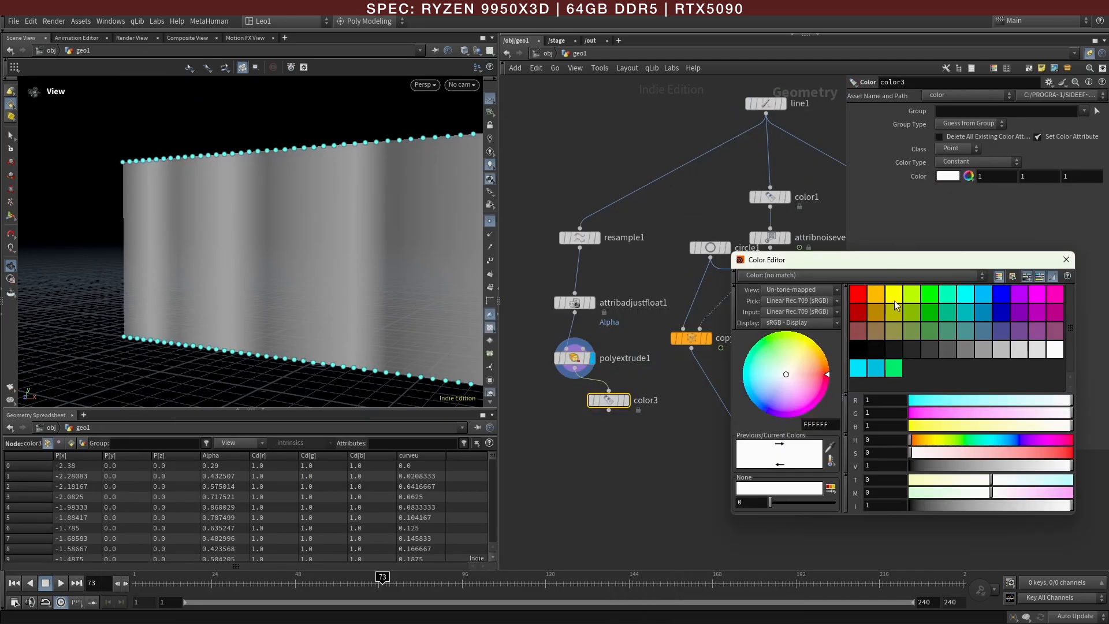
left_click(880, 368)
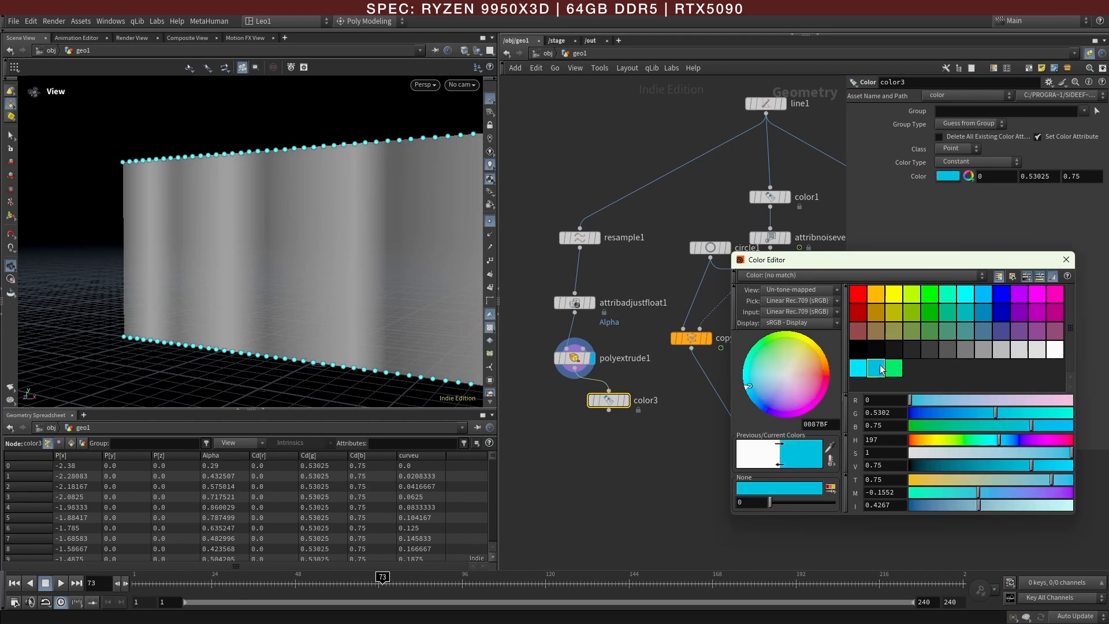
left_click(1066, 260)
key("r")
scroll(257, 309, "down", 2)
left_click_drag(257, 309, 345, 299, "alt")
left_click(491, 220)
right_click_drag(408, 276, 362, 272)
middle_click_drag(361, 272, 261, 277)
mouse_move(283, 292)
left_mouse_down()
mouse_move(304, 317)
mouse_move(288, 299)
left_mouse_up()
Step: Reshape attribadjustfloat1's remap ramp by lowering the first peak and adding points that form broad plateaus and narrow peaks of varying width
left_click(574, 303)
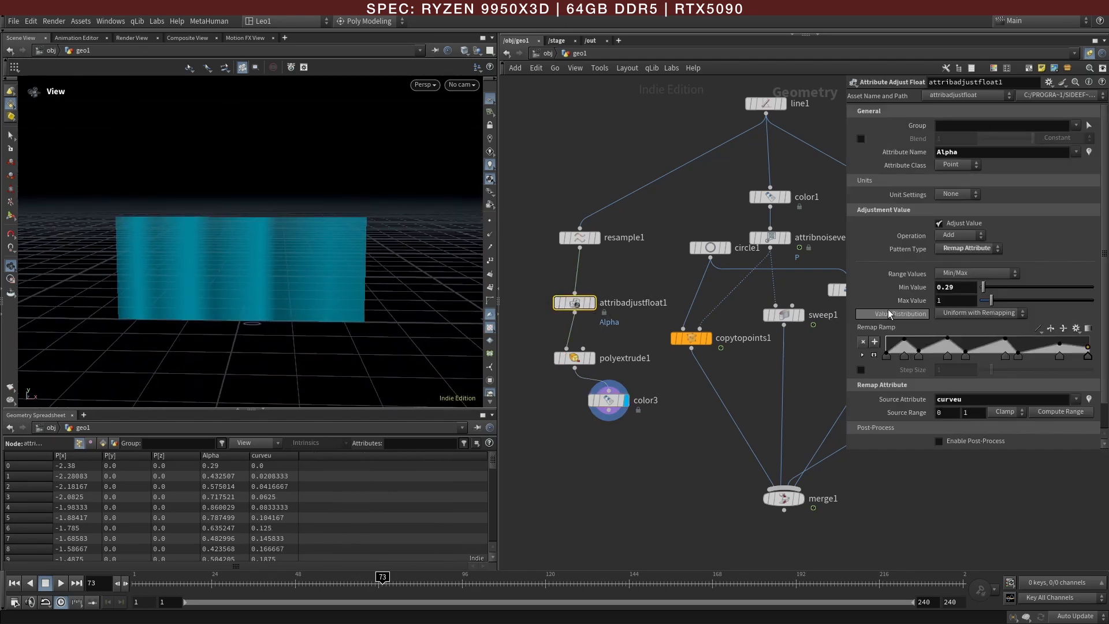
left_click_drag(845, 312, 668, 312)
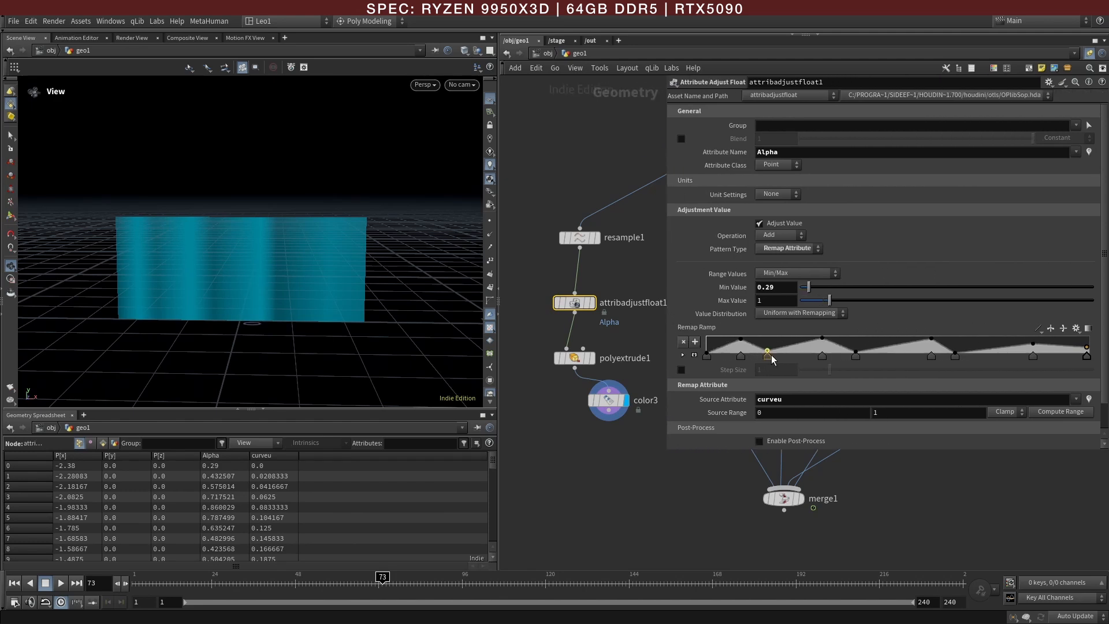
left_click_drag(741, 339, 735, 346)
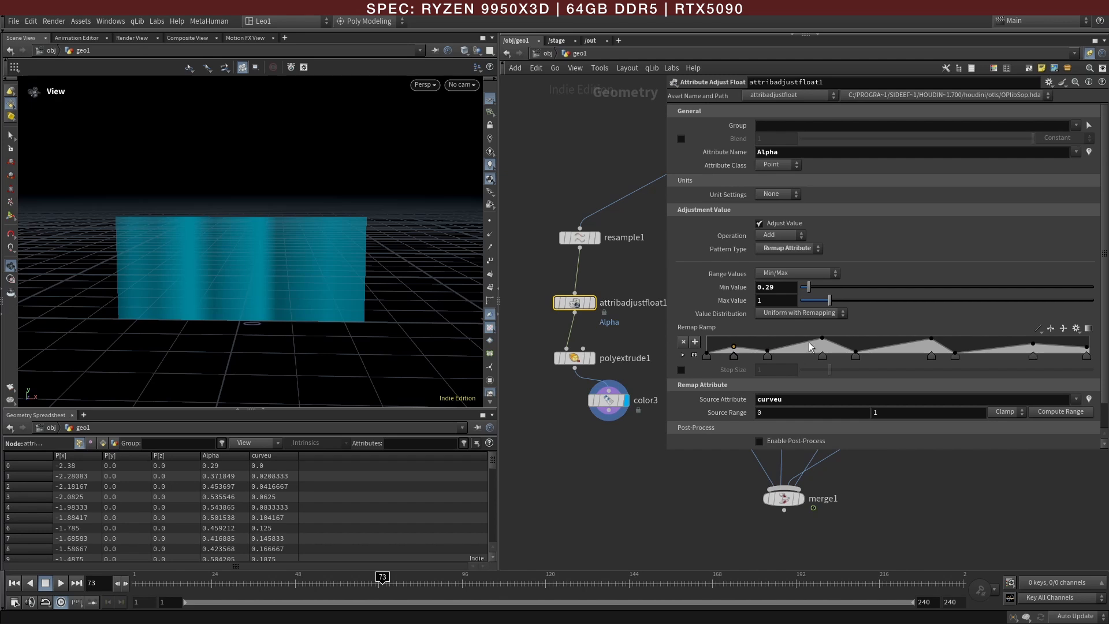
mouse_move(802, 342)
left_mouse_down()
mouse_move(848, 359)
mouse_move(839, 361)
mouse_move(876, 337)
mouse_move(891, 354)
left_mouse_up()
left_click_drag(893, 356, 889, 357)
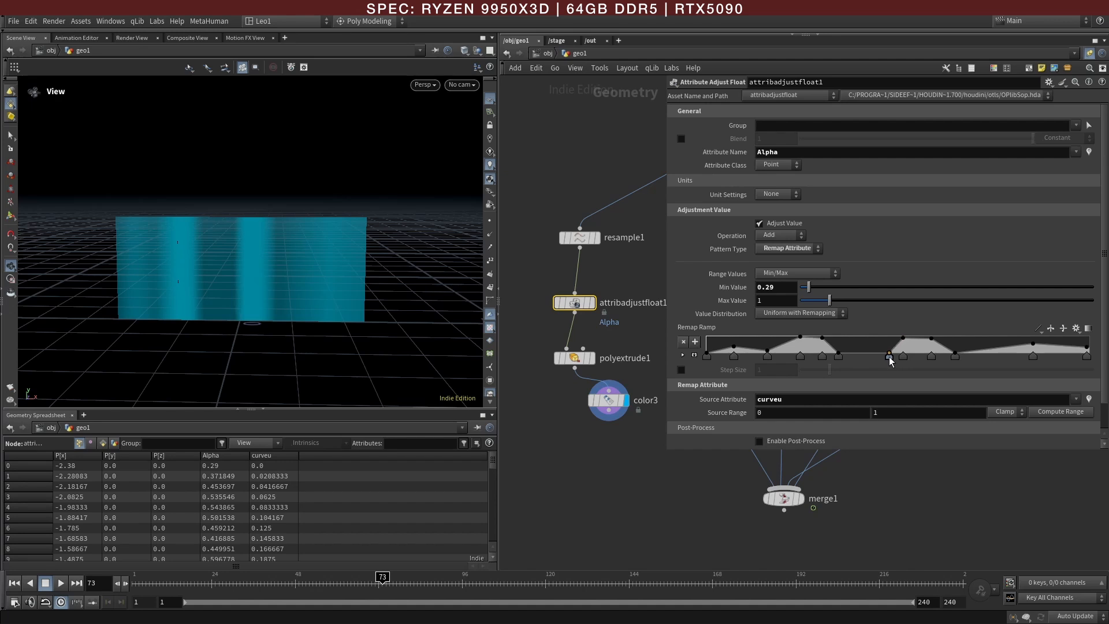
left_click_drag(1031, 341, 986, 339)
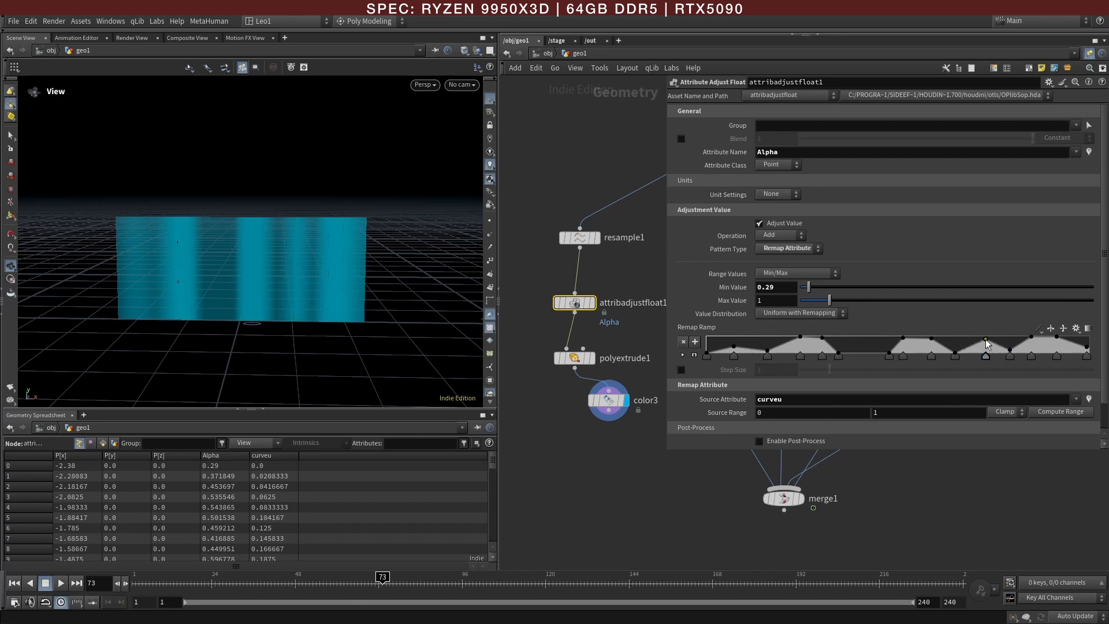
Step: Wire color3 into merge1 and display merge1
left_click_drag(359, 304, 416, 295)
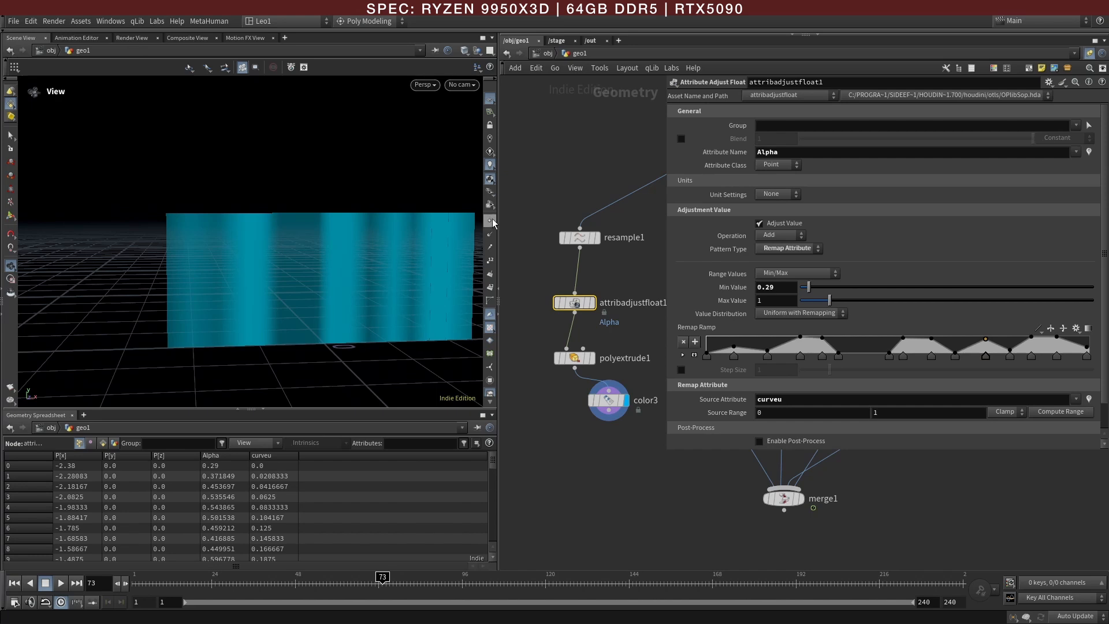
left_click_drag(382, 280, 277, 278)
left_click_drag(370, 266, 250, 300)
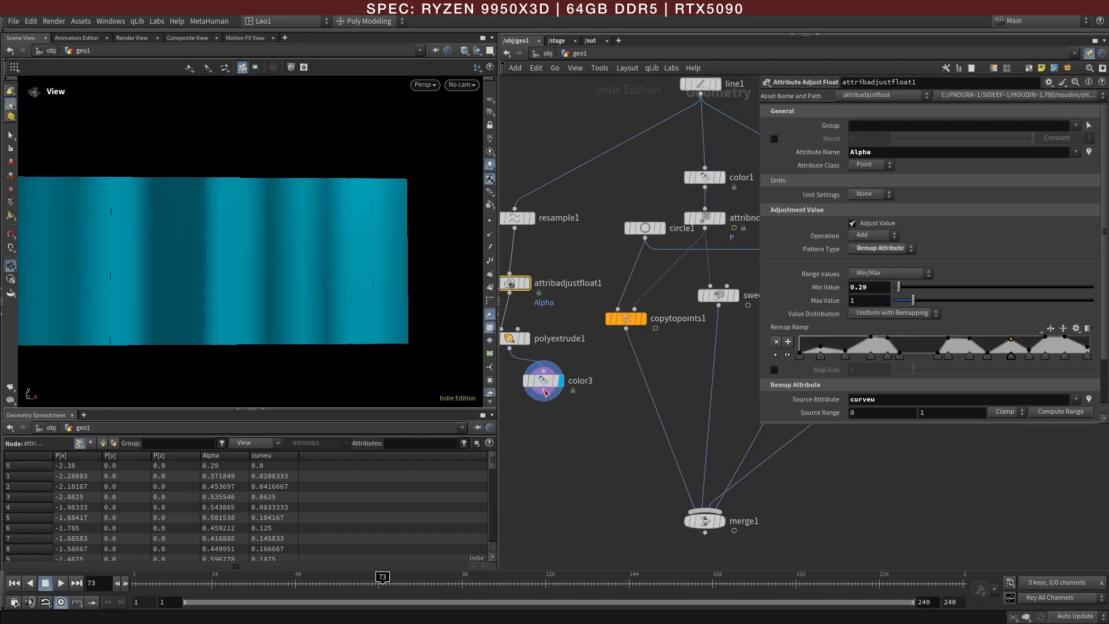
left_click(544, 390)
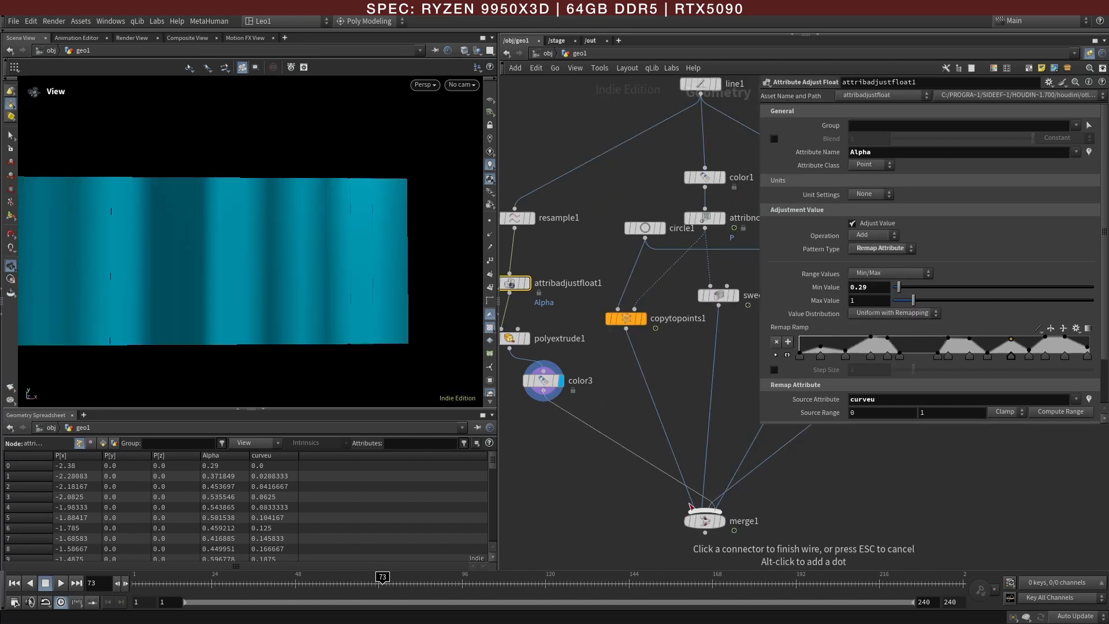
left_click(705, 509)
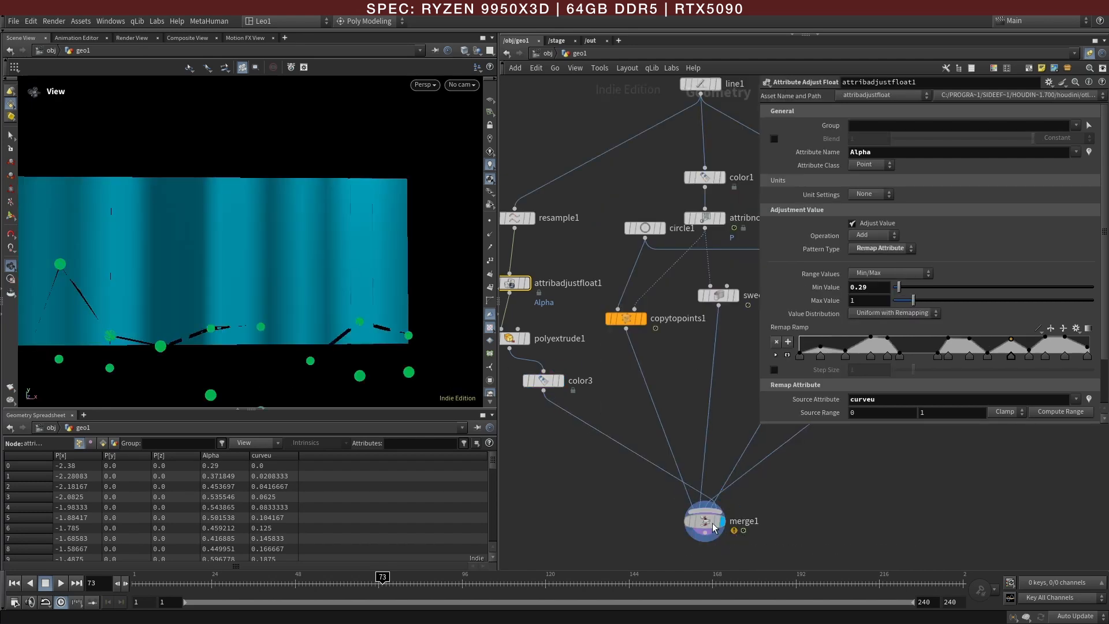
left_click(715, 527)
middle_click_drag(788, 510, 716, 529)
scroll(716, 529, "down", 4)
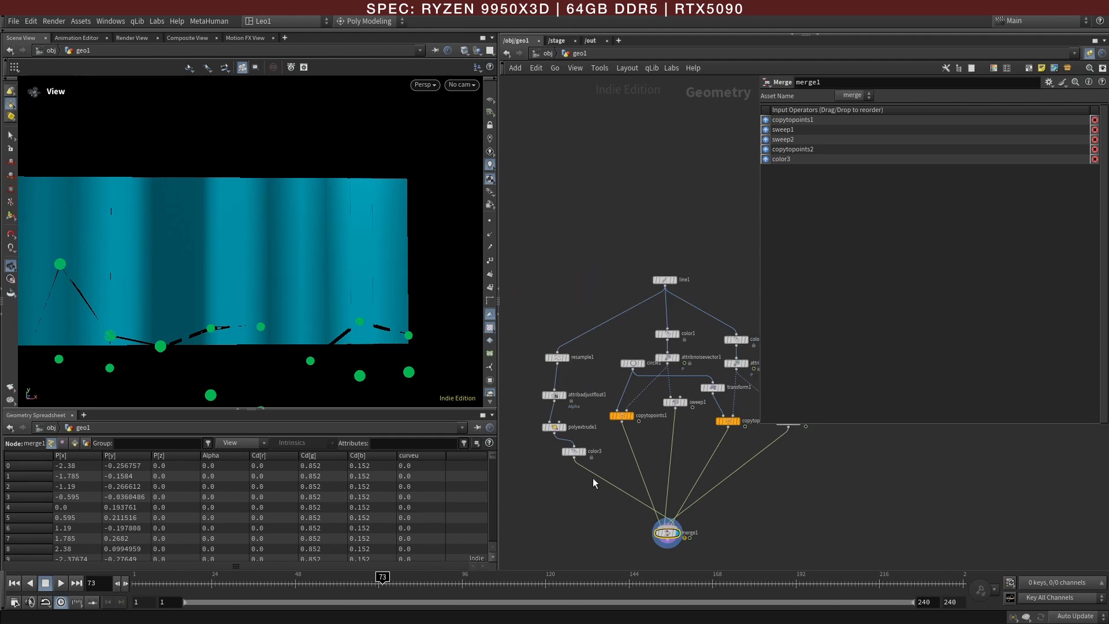
scroll(589, 471, "up", 2)
Step: Enable the default value in attribadjustfloat1's attribute properties and set it to 1
left_click(568, 443)
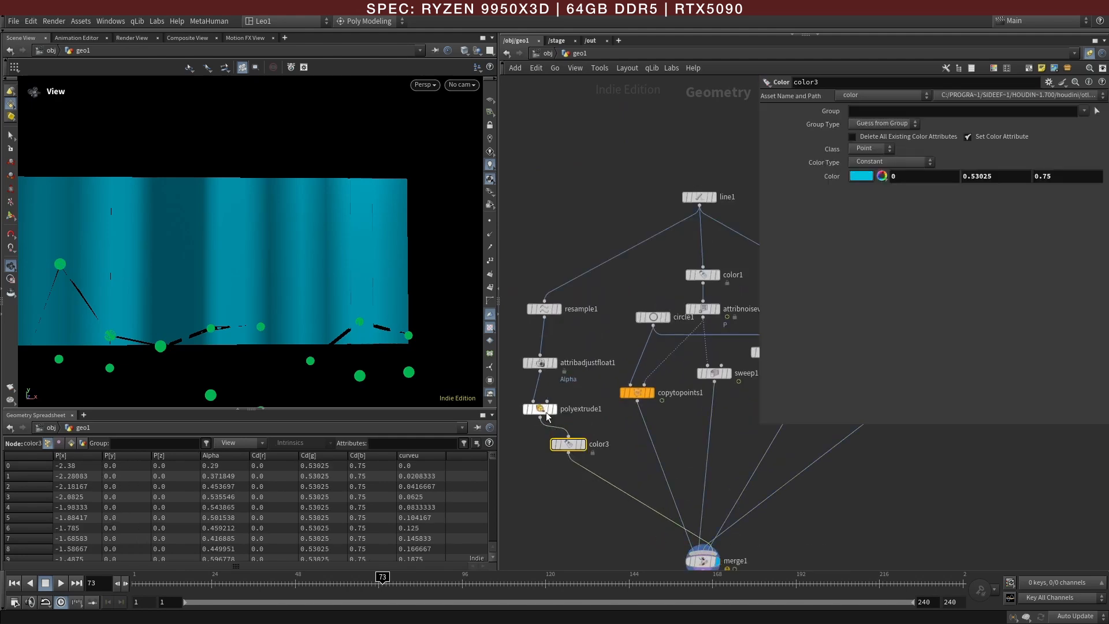
left_click(543, 364)
scroll(870, 301, "down", 3)
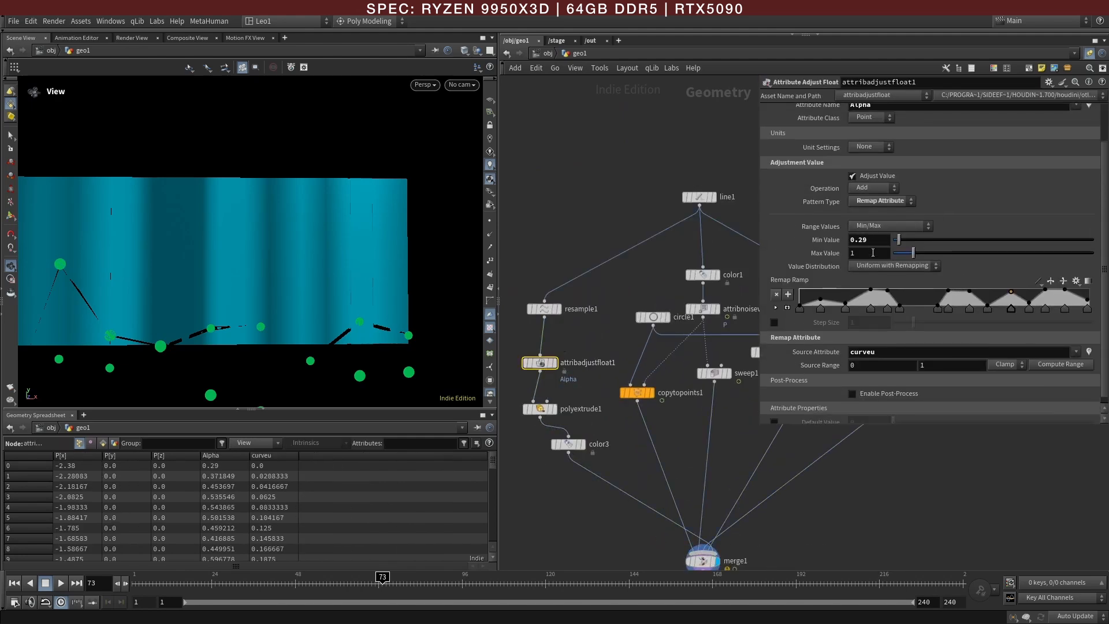
left_click(774, 416)
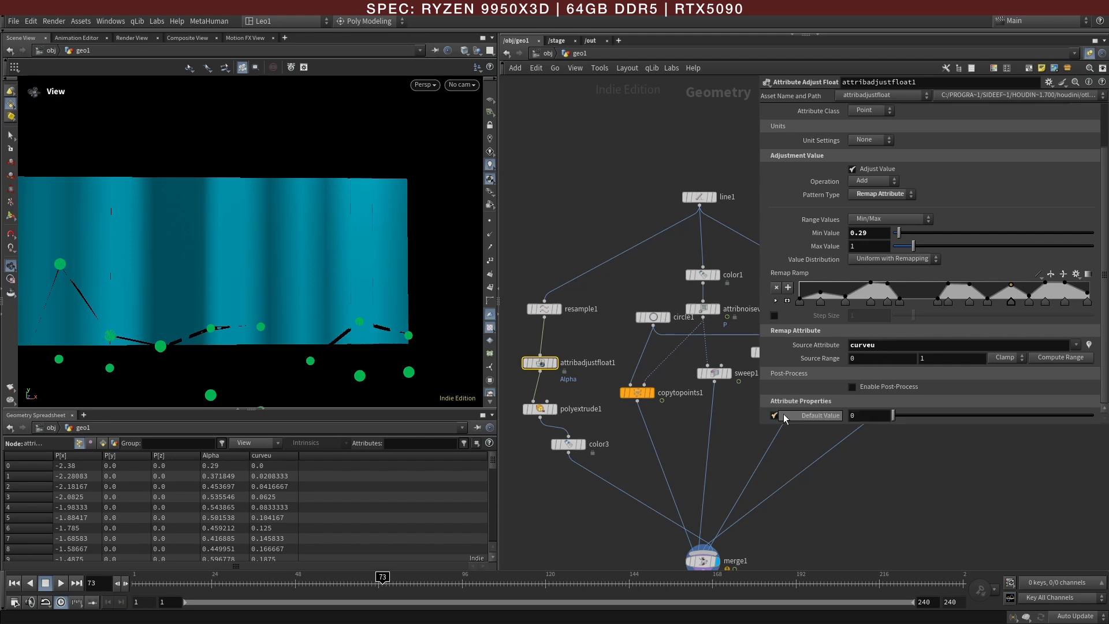
left_click(867, 416)
type("1")
key("Return")
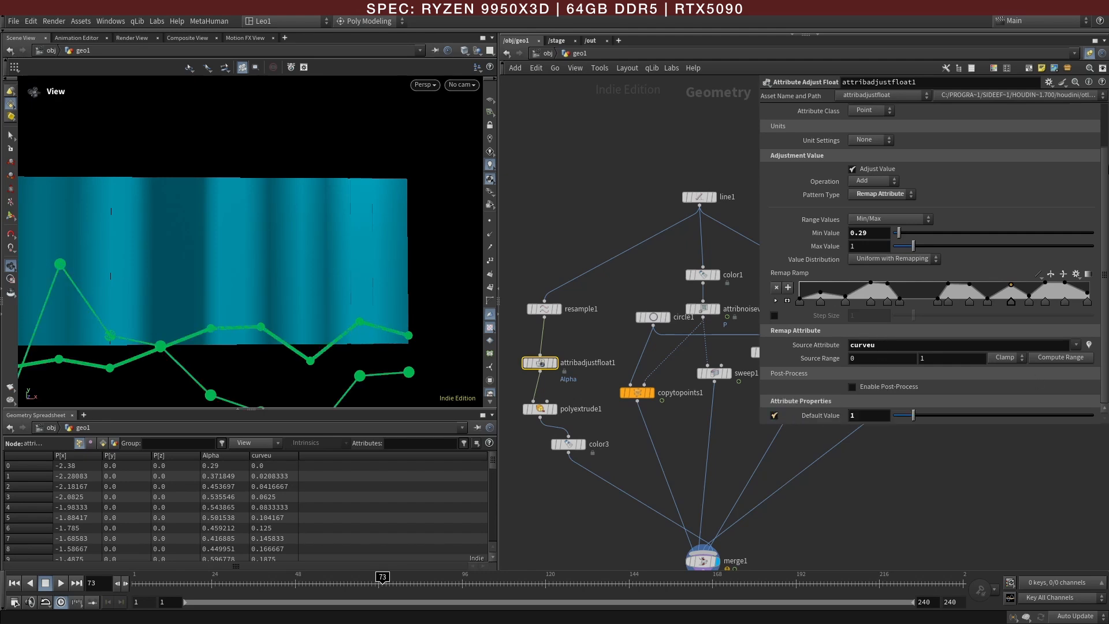
left_click(930, 506)
Step: Turn on the viewport's reference grid and switch to the front view to frame the whole graph
scroll(379, 275, "down", 4)
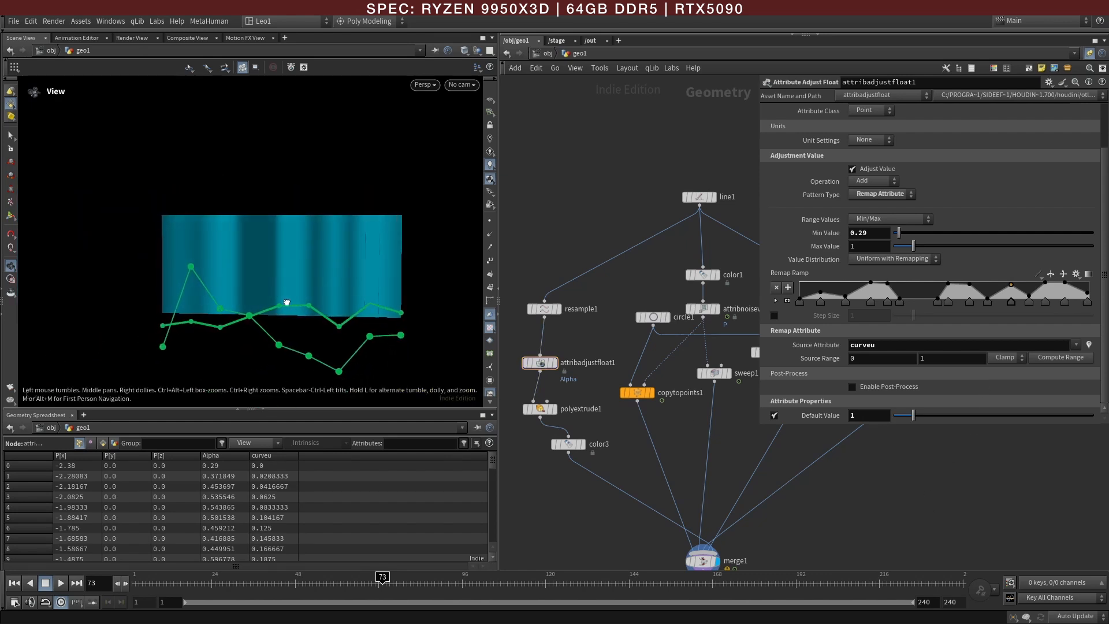
left_click_drag(760, 422, 776, 415)
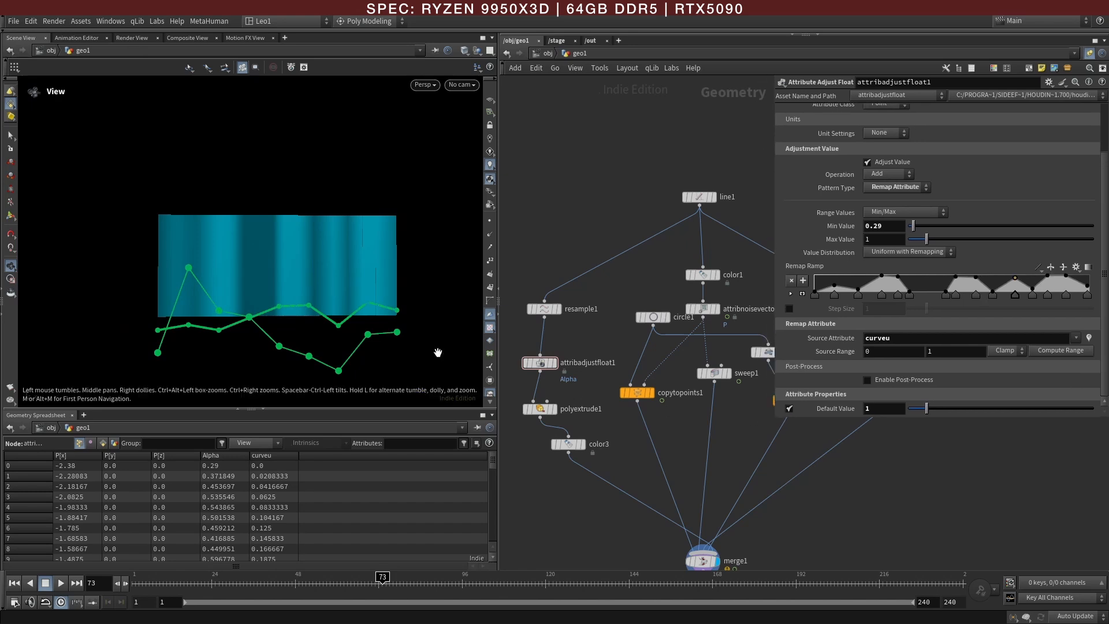
left_click(490, 100)
left_click_drag(354, 297, 345, 315)
key("space+3")
scroll(323, 314, "down", 2)
scroll(633, 341, "down", 2)
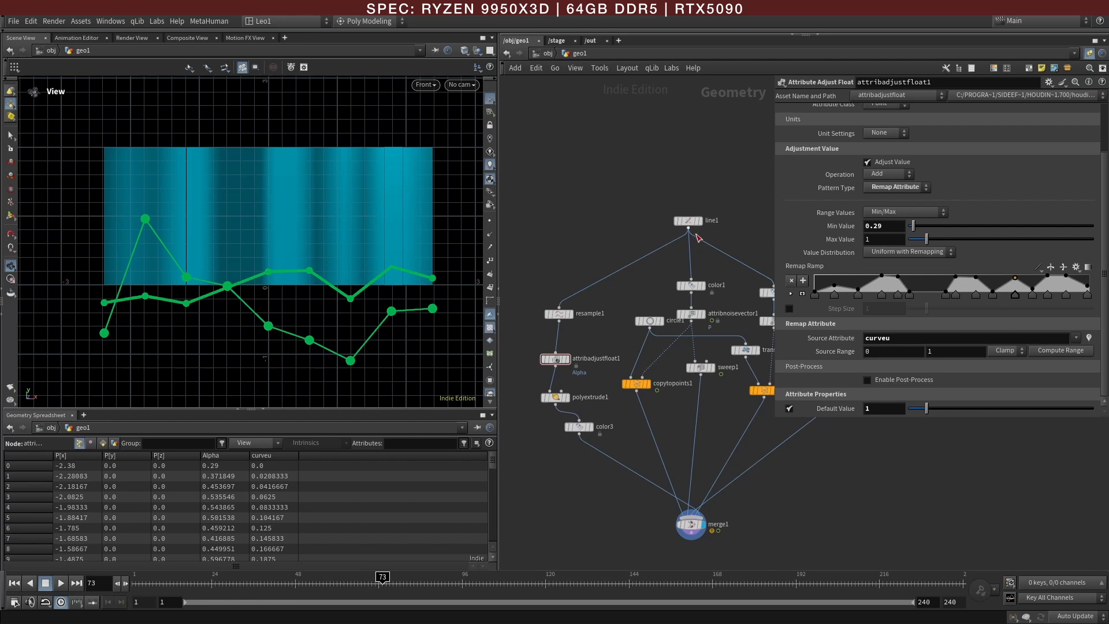
Step: Add a Transform node on the background branch and place it between line1 and resample1
left_click_drag(578, 430, 563, 439)
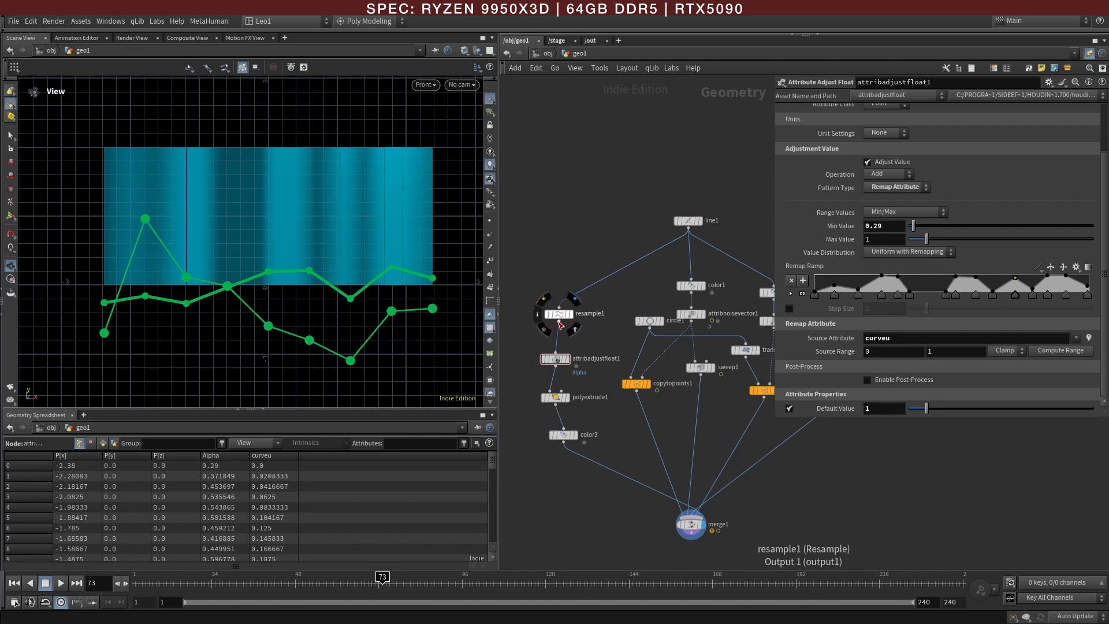
key("Tab")
type("tra")
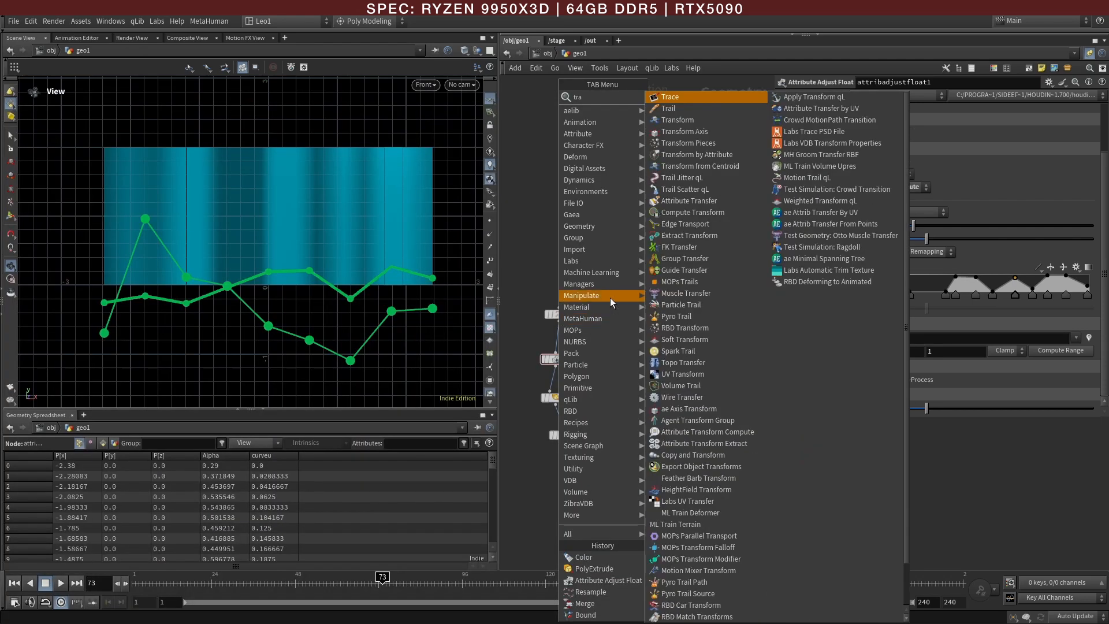
left_click(669, 123)
left_click(578, 349)
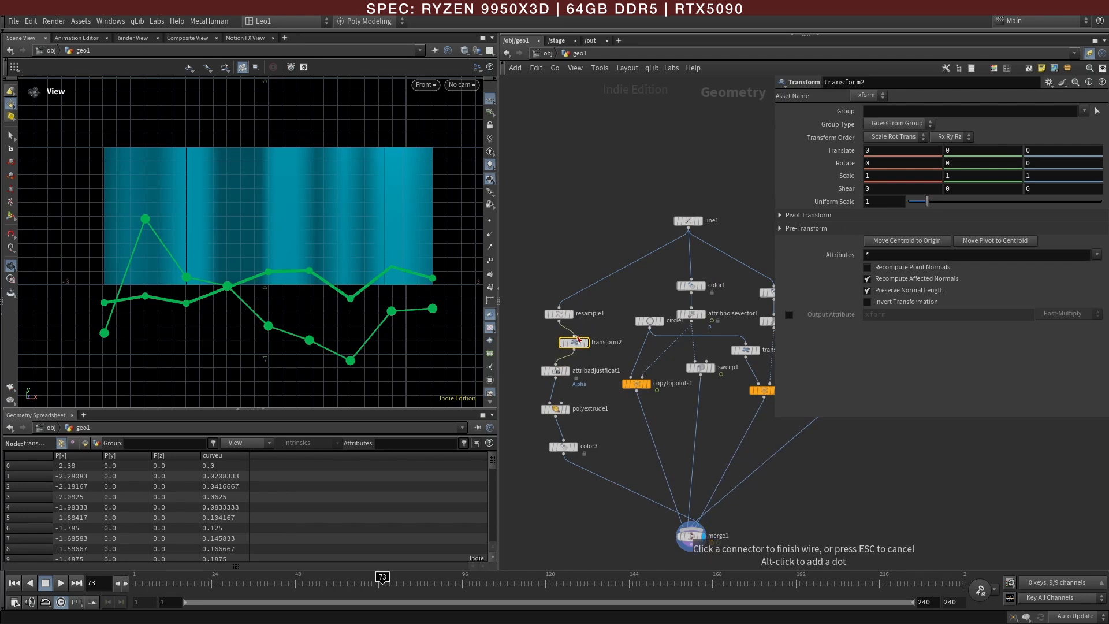
left_click_drag(578, 344, 557, 297)
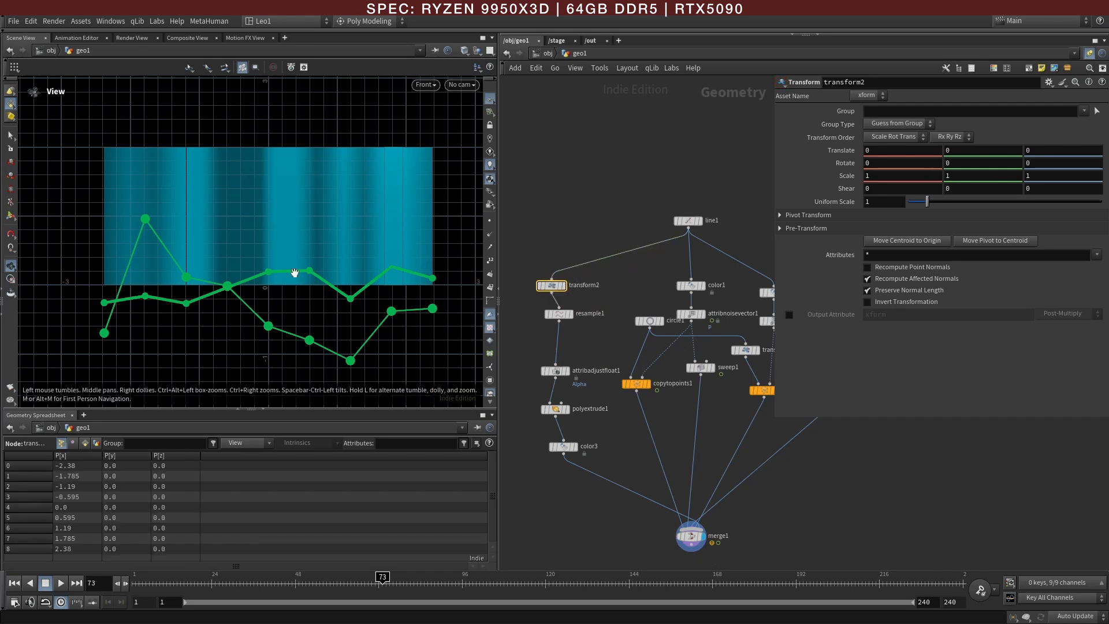
Step: Move the background panel down with transform2 to a Y translation of about -1.58 and set its uniform scale to 1.2
left_click(11, 216)
left_click_drag(268, 238, 269, 317)
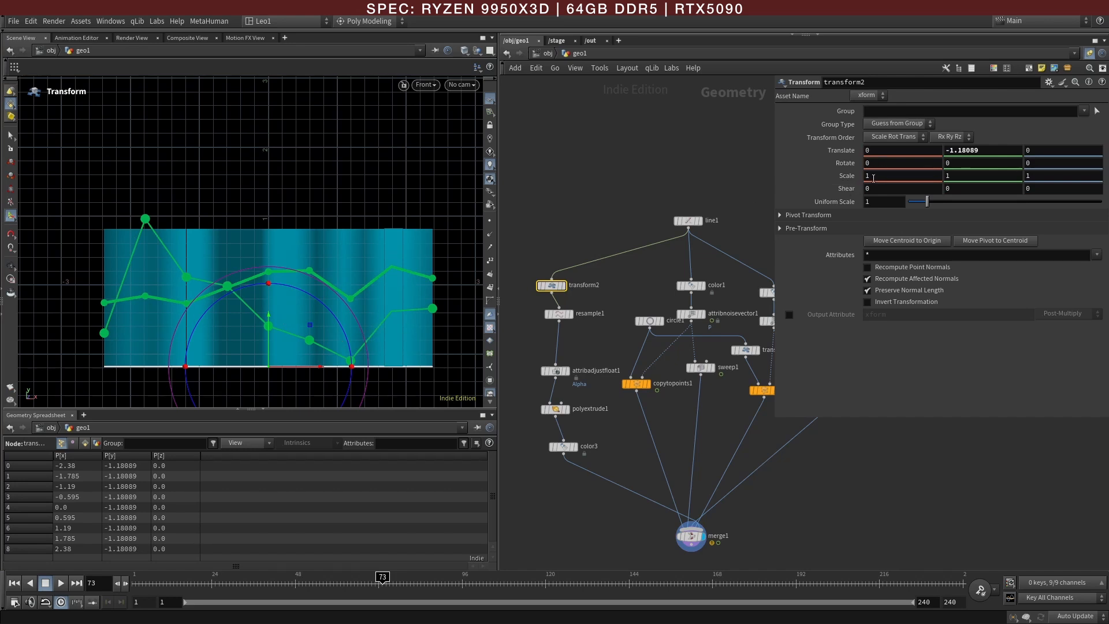
left_click_drag(928, 202, 933, 209)
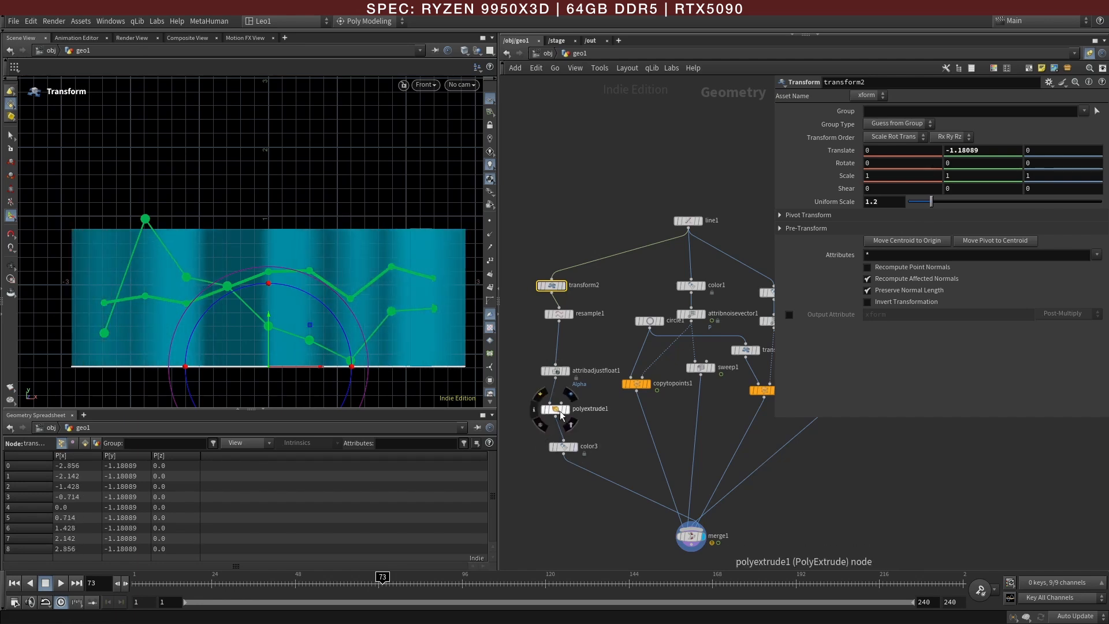
left_click_drag(268, 342, 266, 373)
key("Escape")
right_click_drag(311, 314, 344, 324)
middle_click_drag(352, 325, 299, 300)
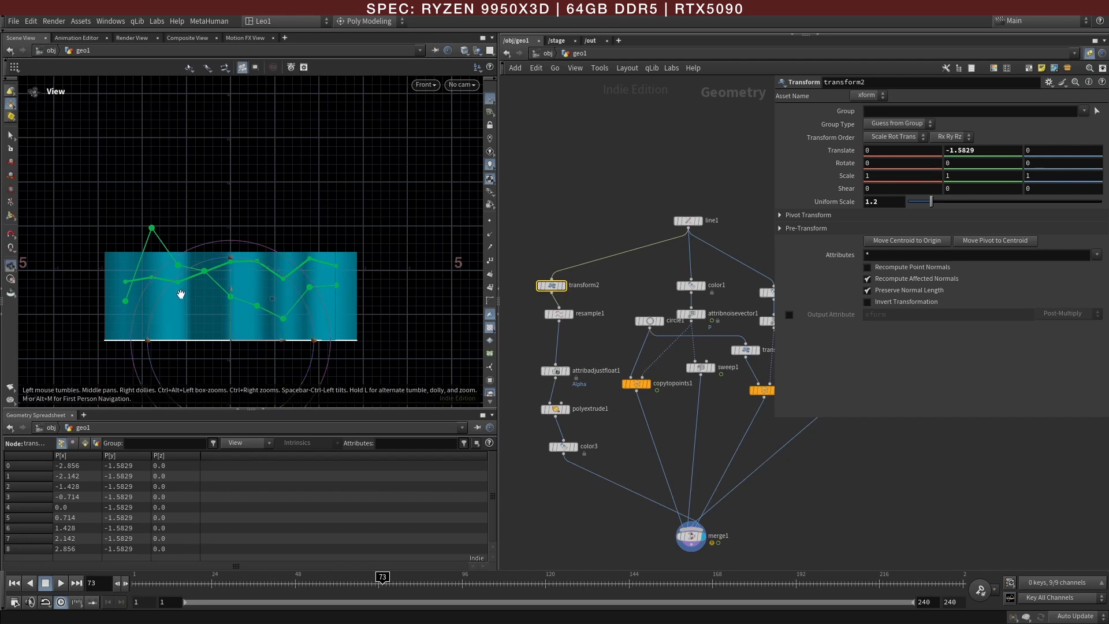
right_click_drag(182, 293, 191, 272)
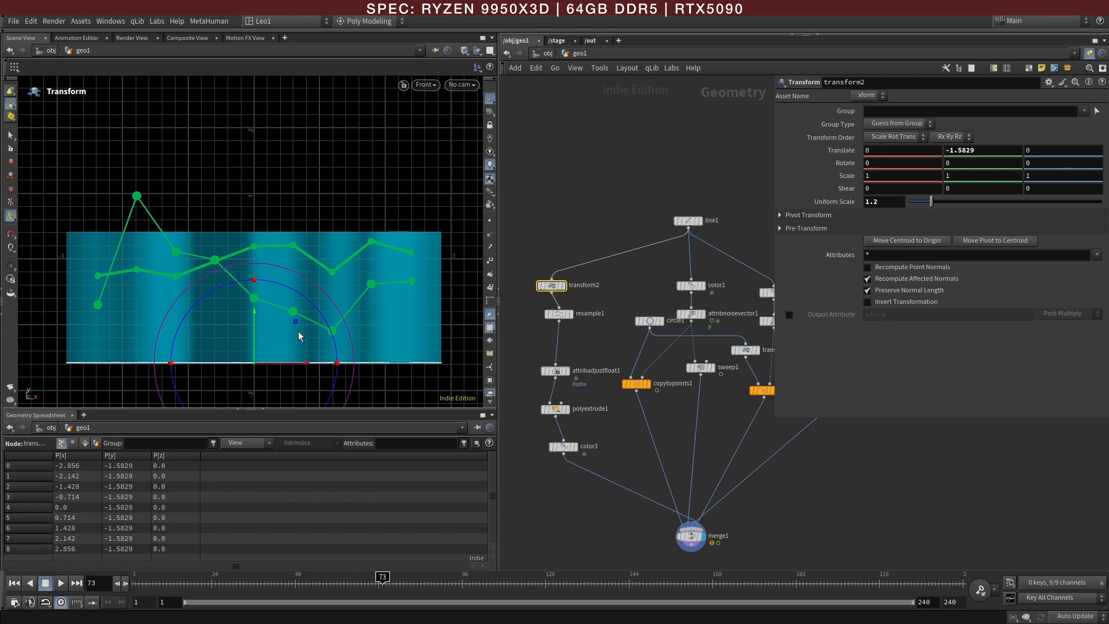
Step: Examine attribnoisevector1's noise, animation and post-process settings
middle_click_drag(678, 410, 615, 451)
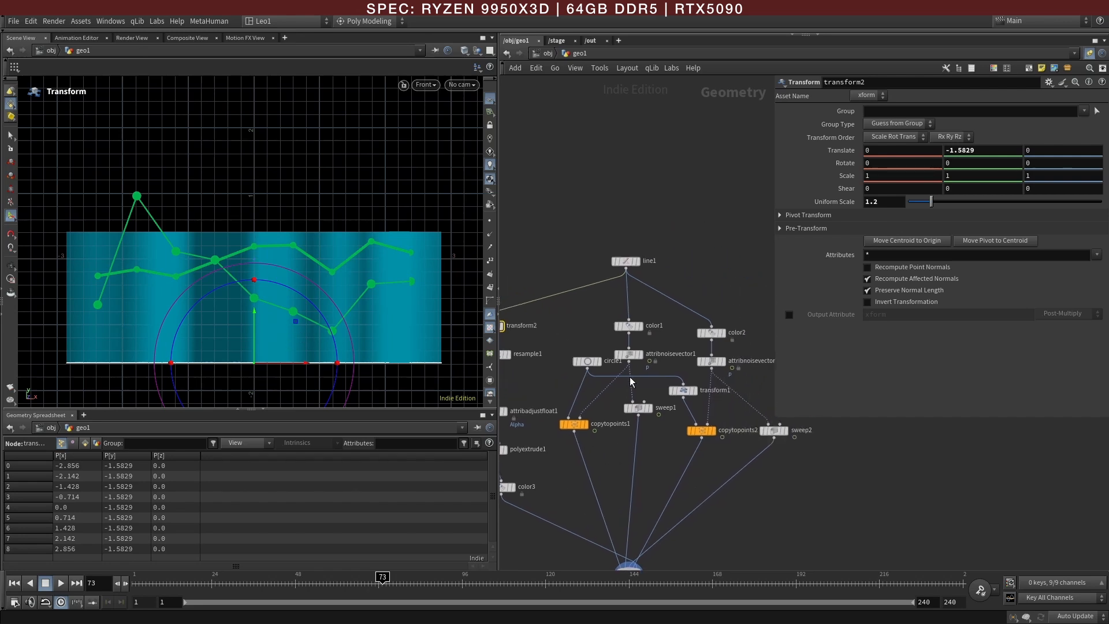
left_click(629, 353)
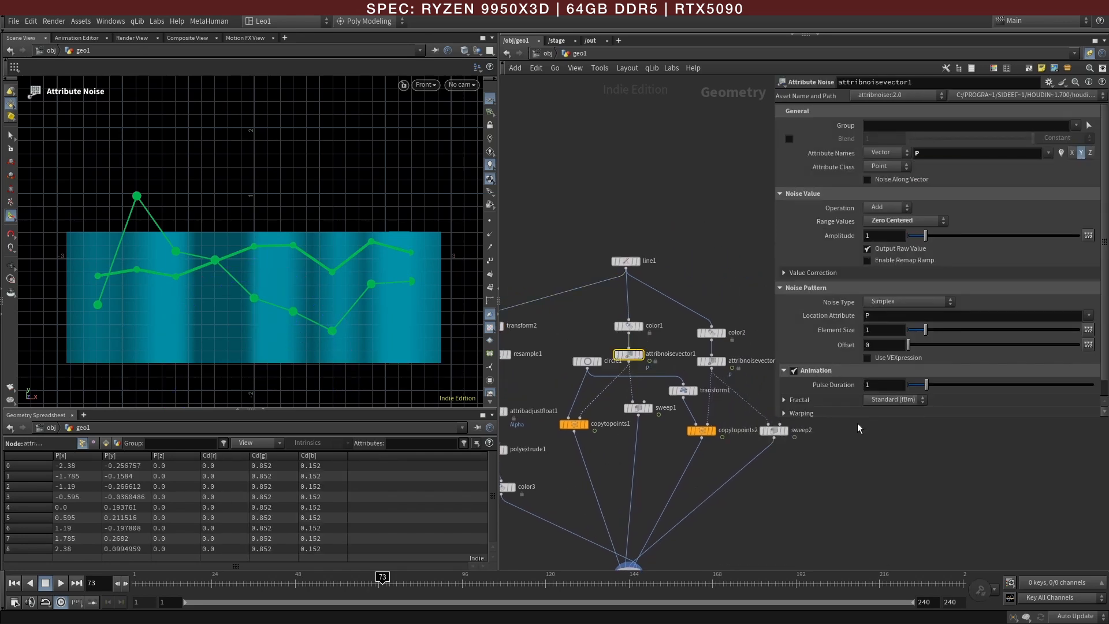
left_click_drag(857, 420, 858, 539)
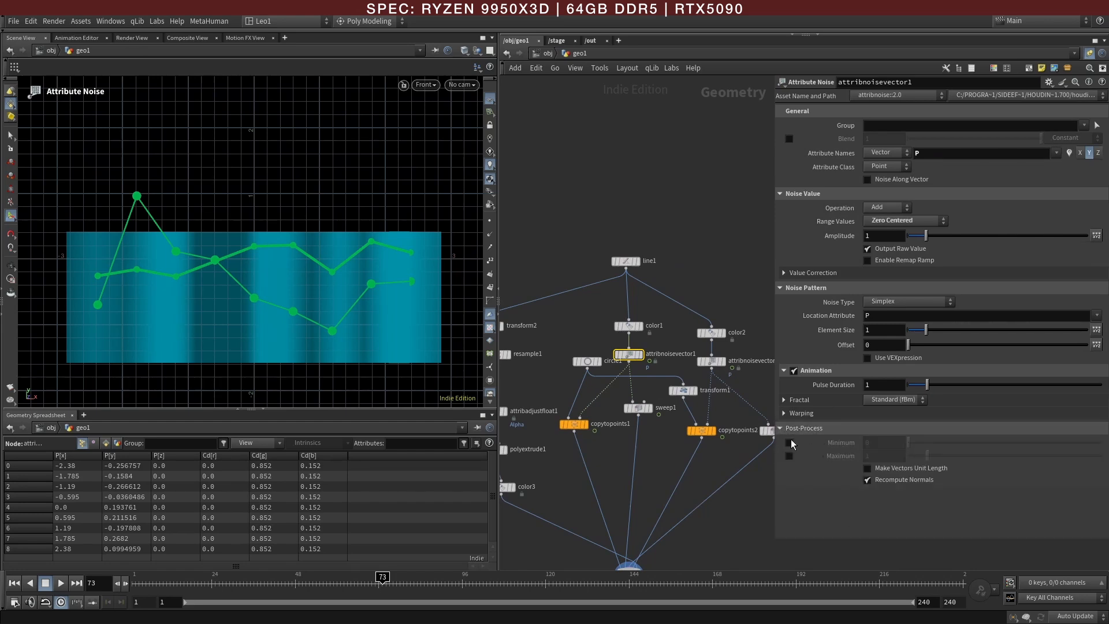
middle_click_drag(567, 484, 648, 462)
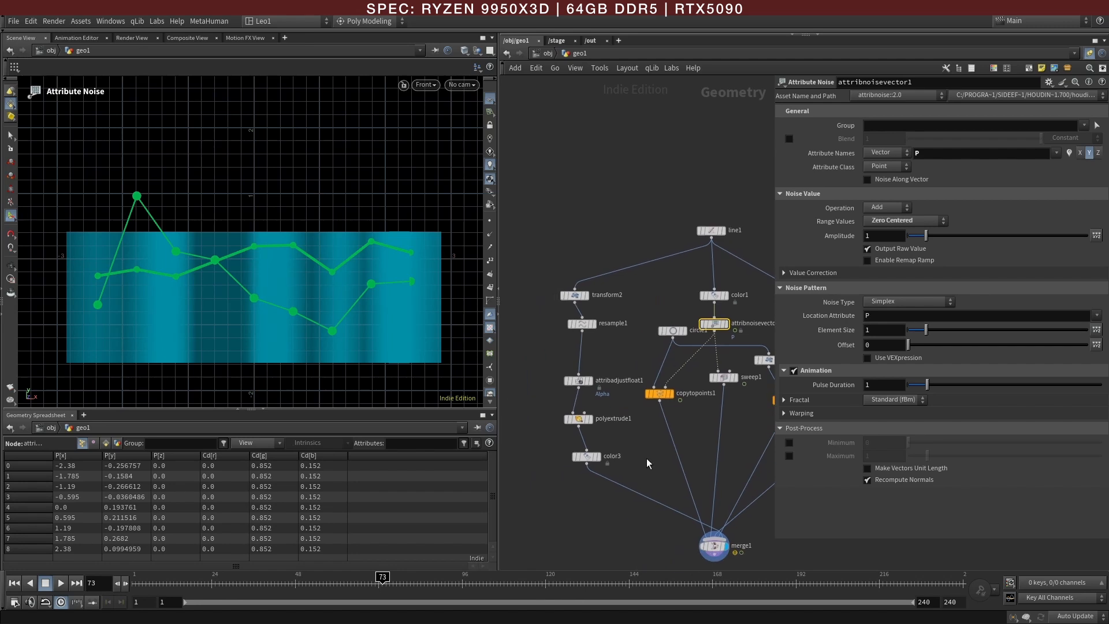
Step: Display color3 on its own and check the background panel's geometry bounds
left_click(599, 458)
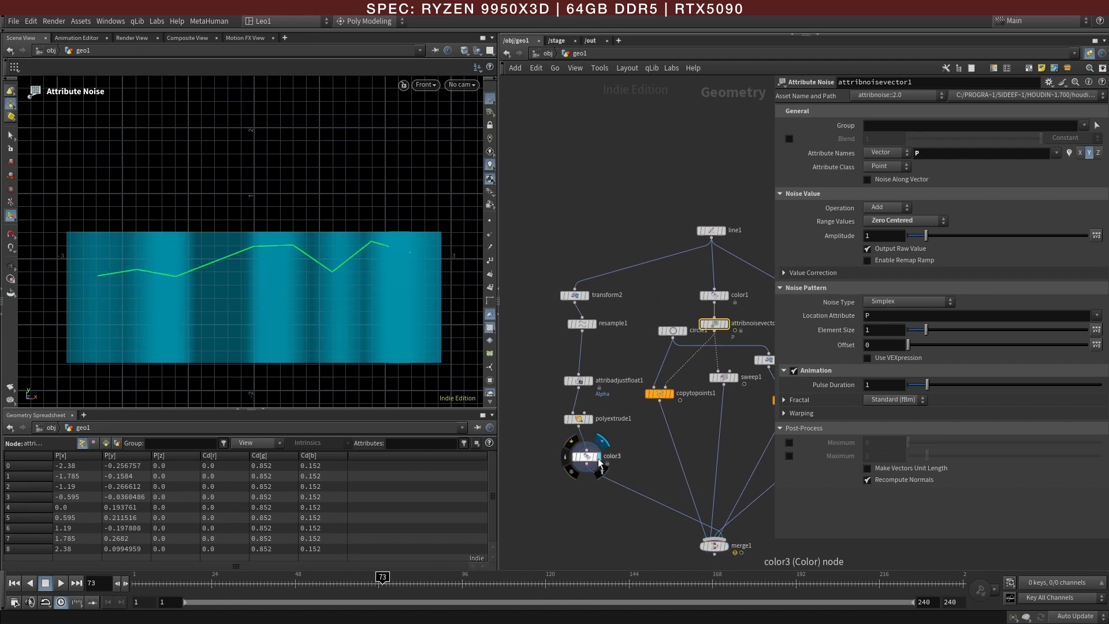
left_click(587, 457)
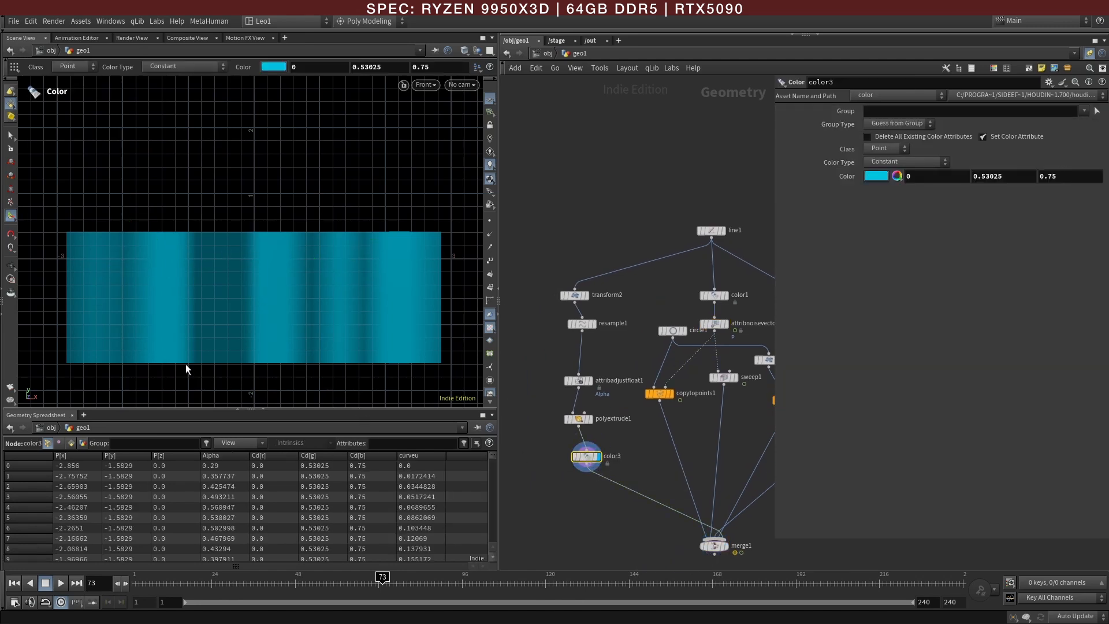
middle_click(591, 457)
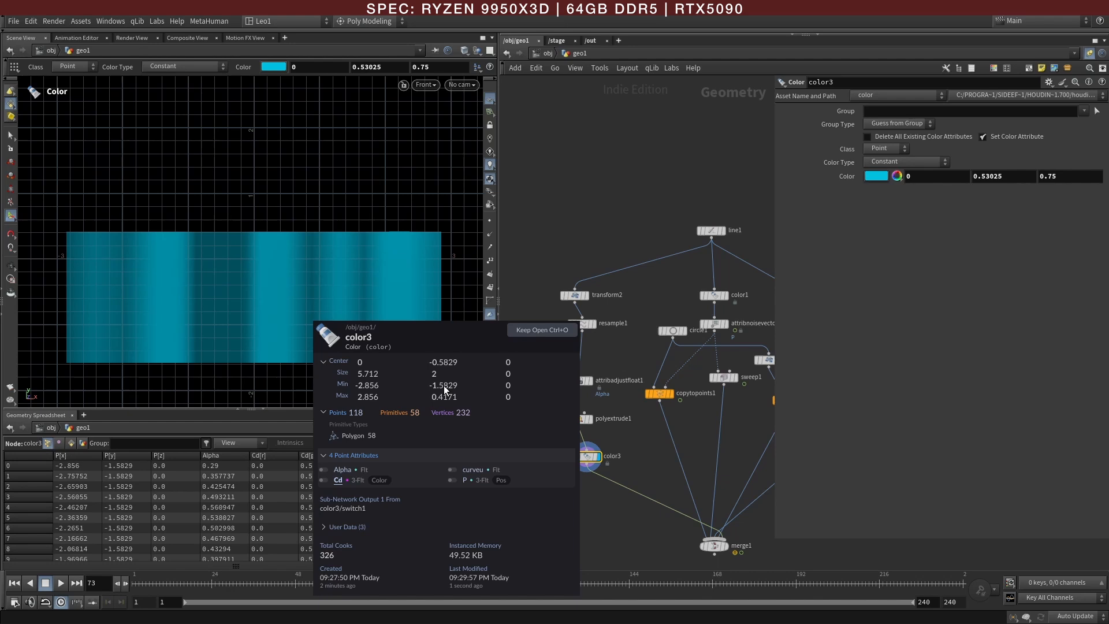
Step: Enable the post-process limits on attribnoisevector1 and set the minimum to -2 and the maximum to 2
middle_click_drag(718, 413, 623, 419)
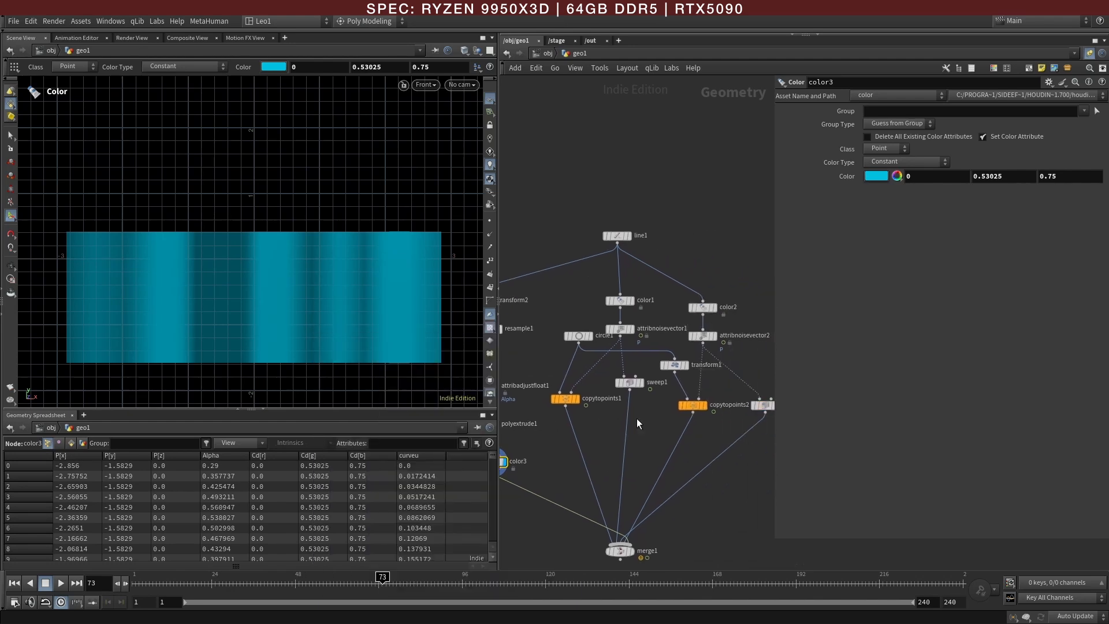
left_click(619, 328)
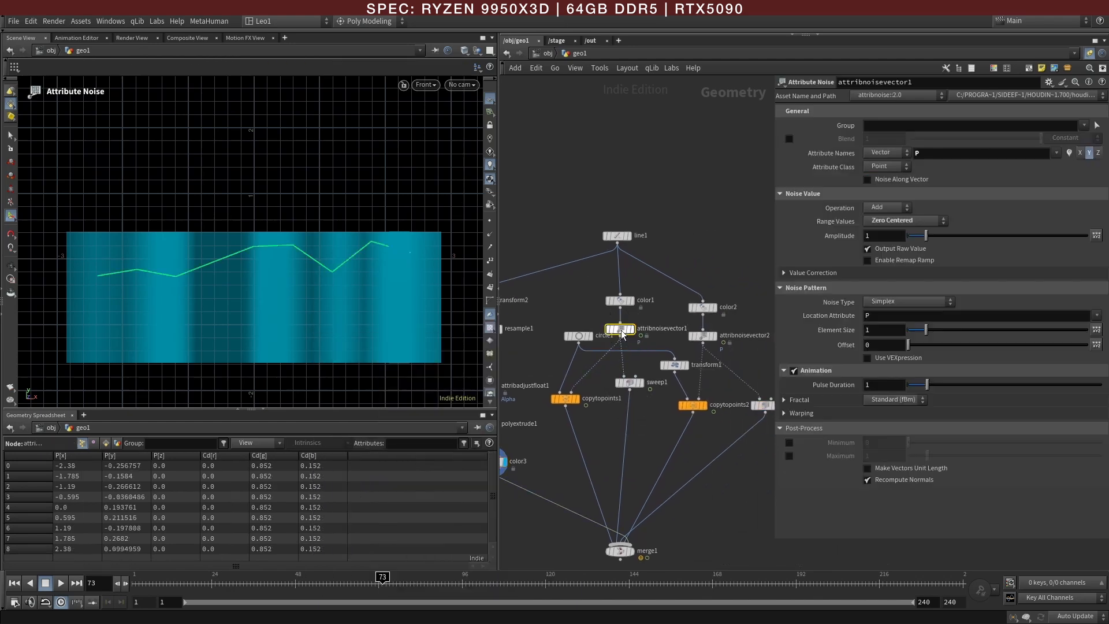
left_click(789, 443)
left_click(890, 443)
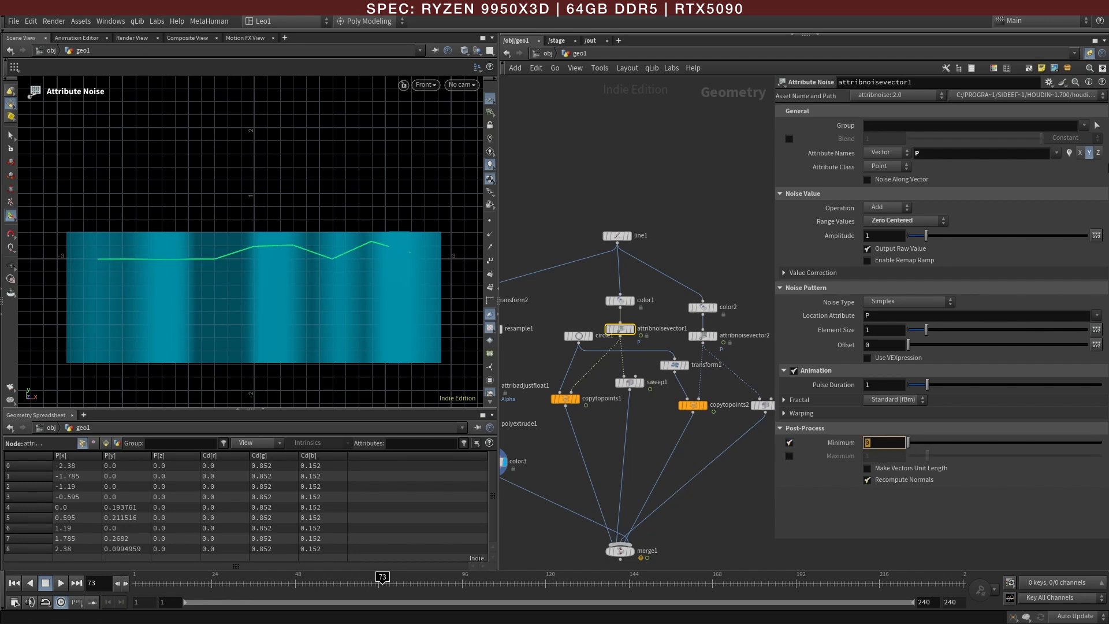
type("-2")
key("Return")
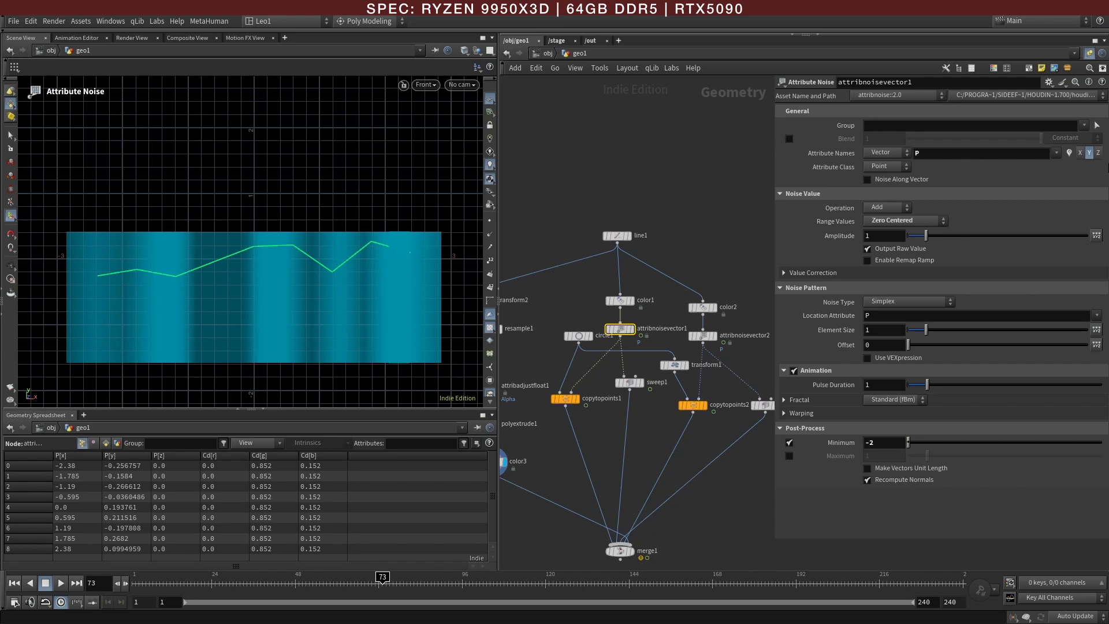
left_click(790, 456)
left_click(872, 456)
type("2")
key("Return")
Step: Make merge1 the displayed node so the viewport shows the complete graph
middle_click_drag(546, 474, 628, 470)
left_click_drag(574, 461, 571, 459)
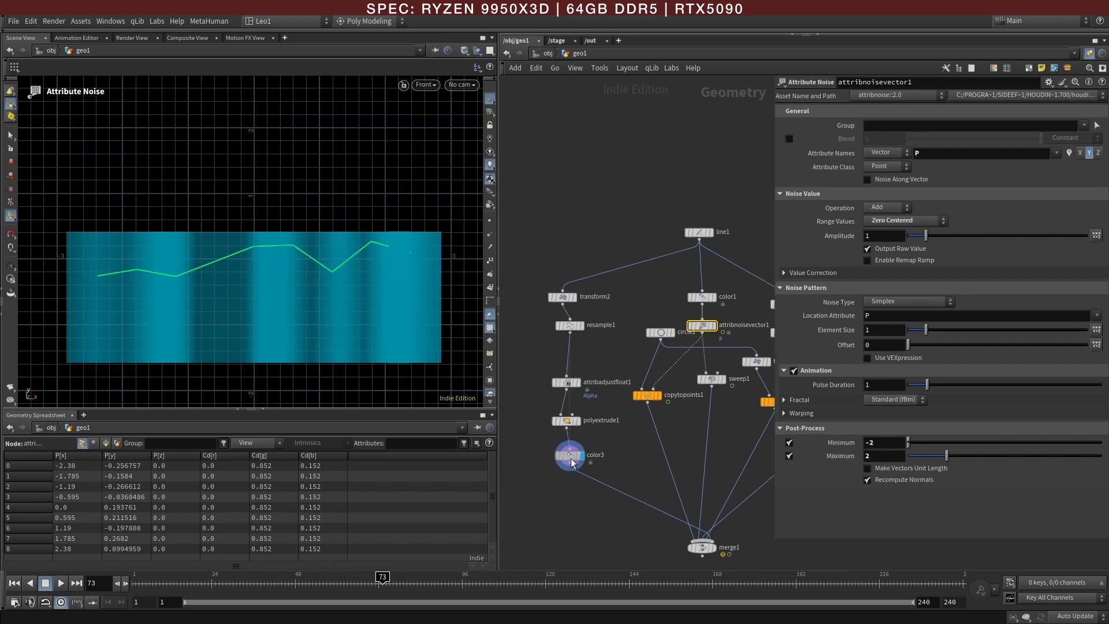
middle_click_drag(663, 551, 642, 504)
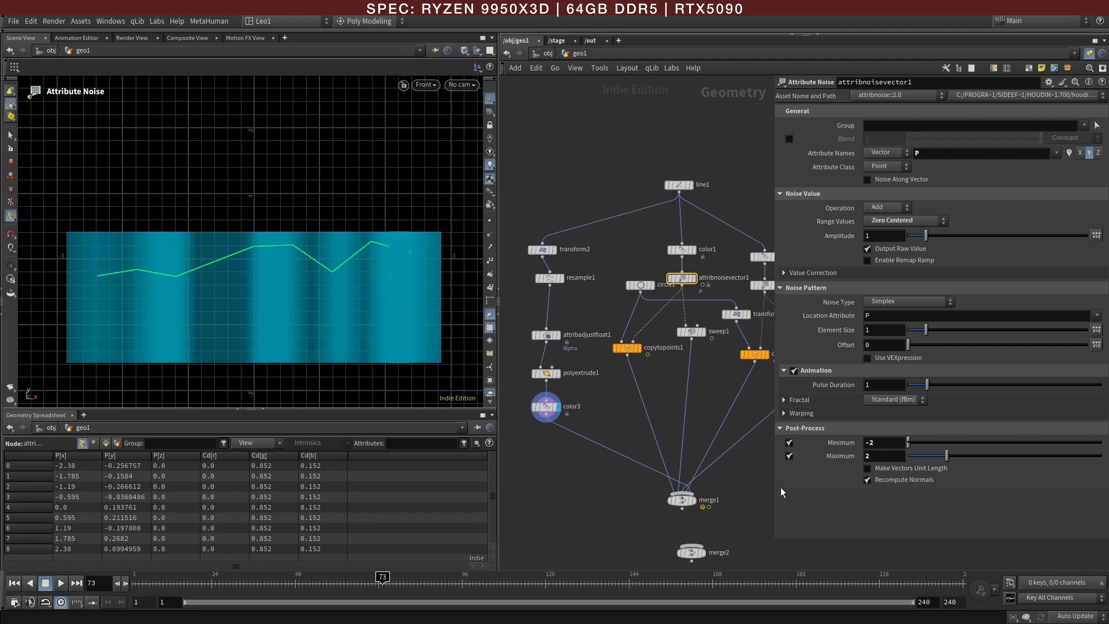
left_click(693, 500)
left_click(679, 501)
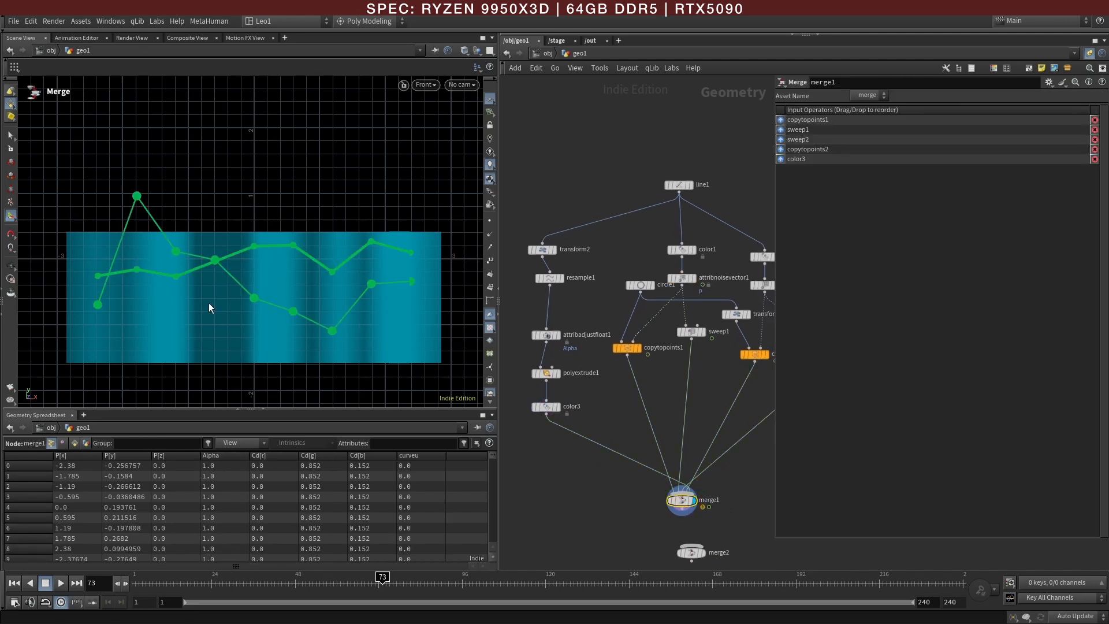
Step: Check attribnoisevector2's noise settings, and set attribnoisevector1's post-process maximum to 1
middle_click_drag(687, 364, 590, 393)
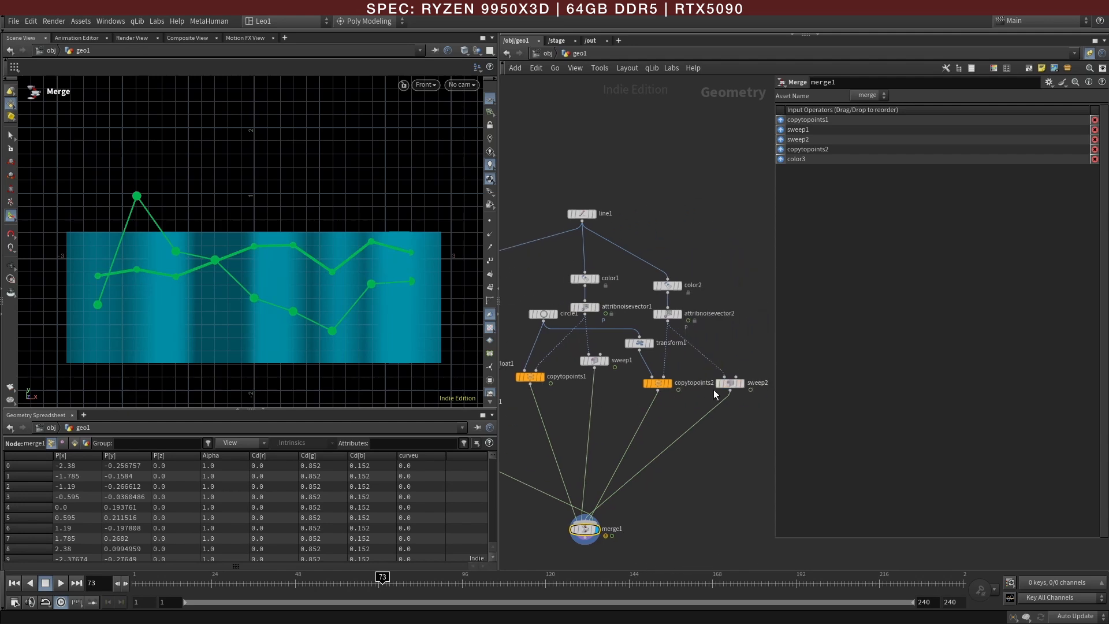
left_click(668, 315)
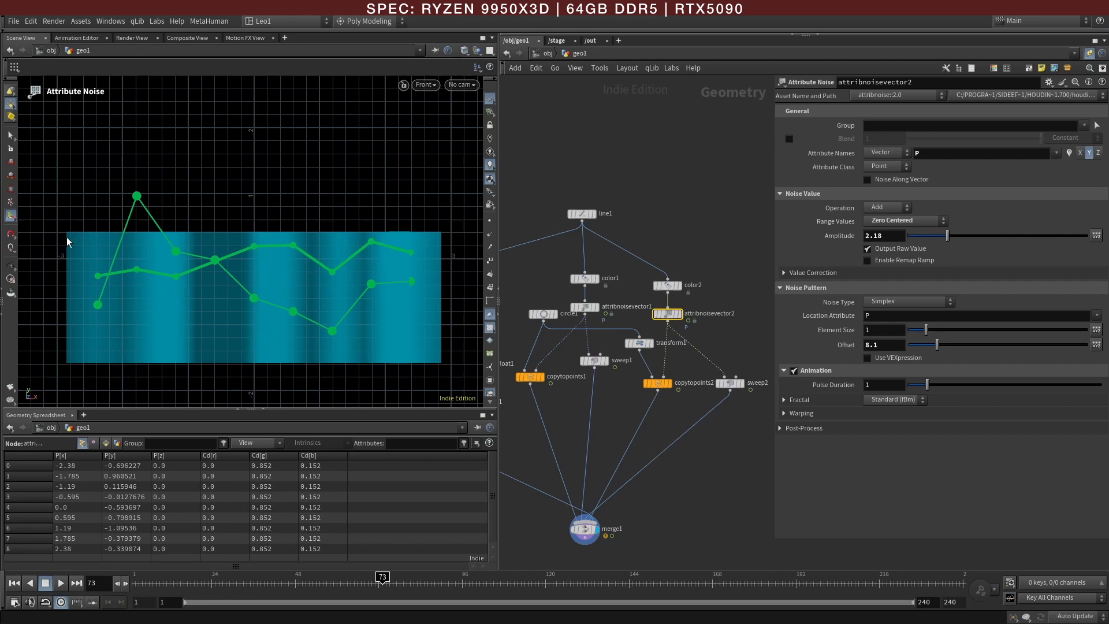
left_click(585, 308)
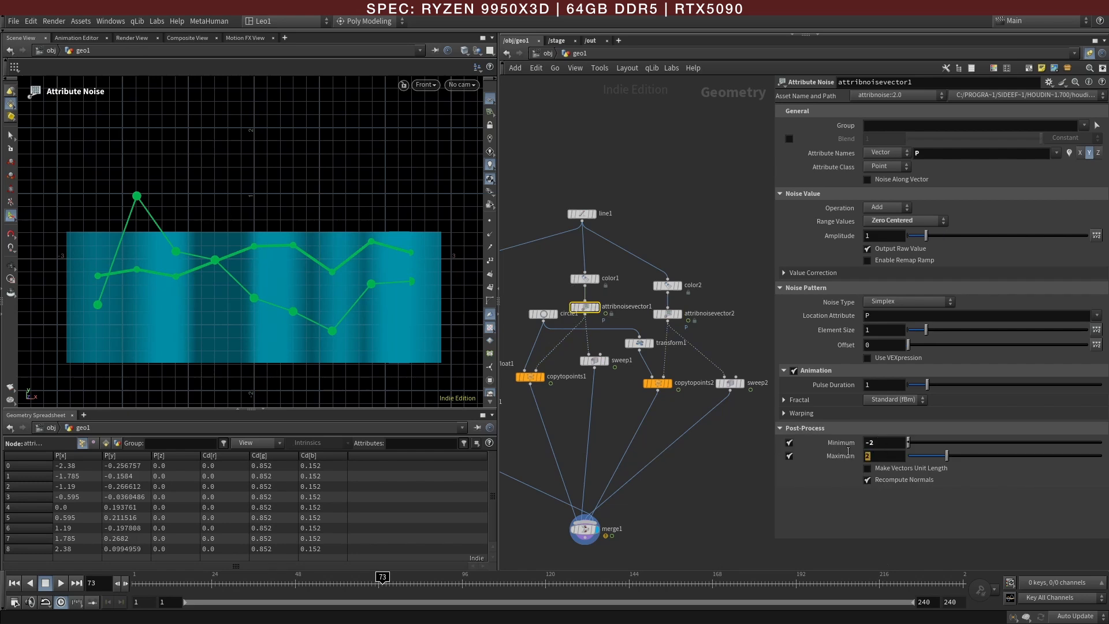
mouse_move(849, 447)
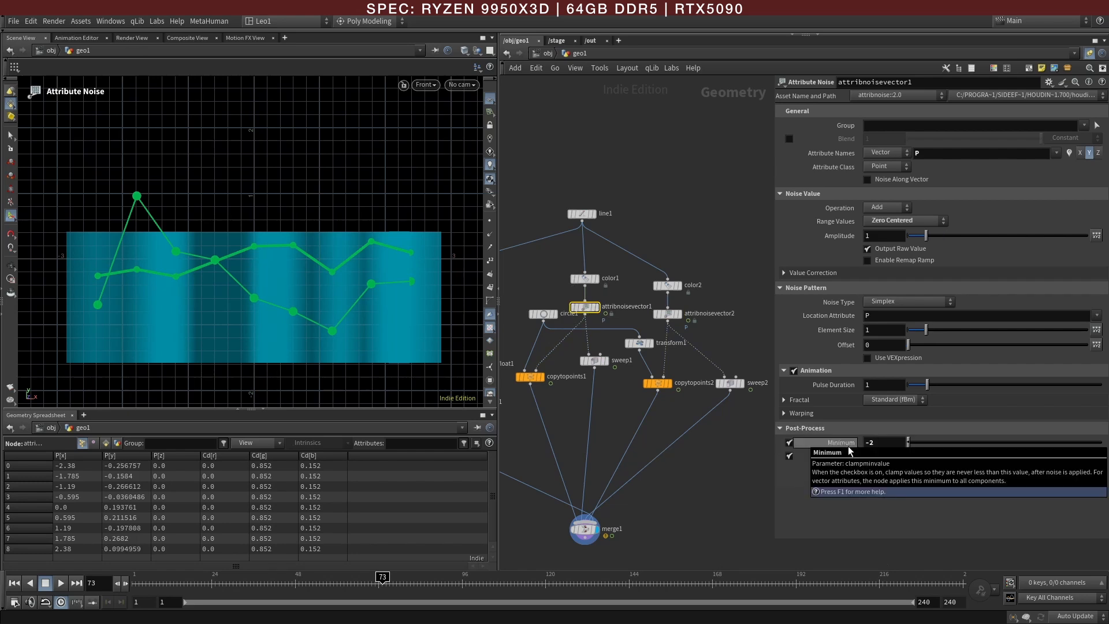
Step: Raise the background panel's height by setting polyextrude1's front Y translation to about 2.56
middle_click_drag(524, 451, 665, 460)
left_click(590, 412)
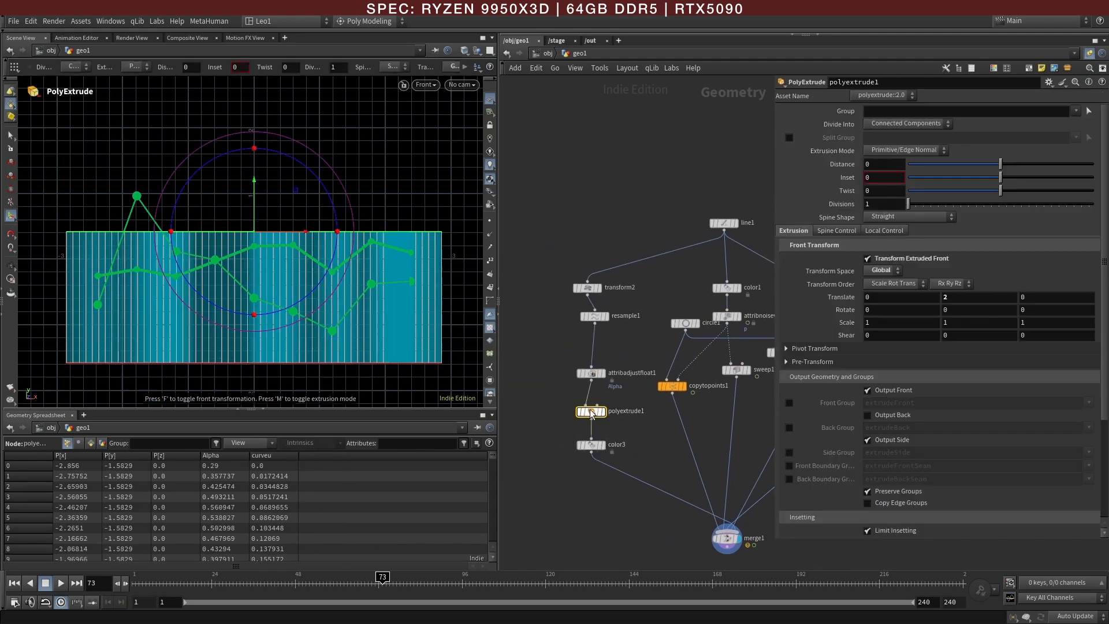
left_click_drag(258, 222, 255, 258)
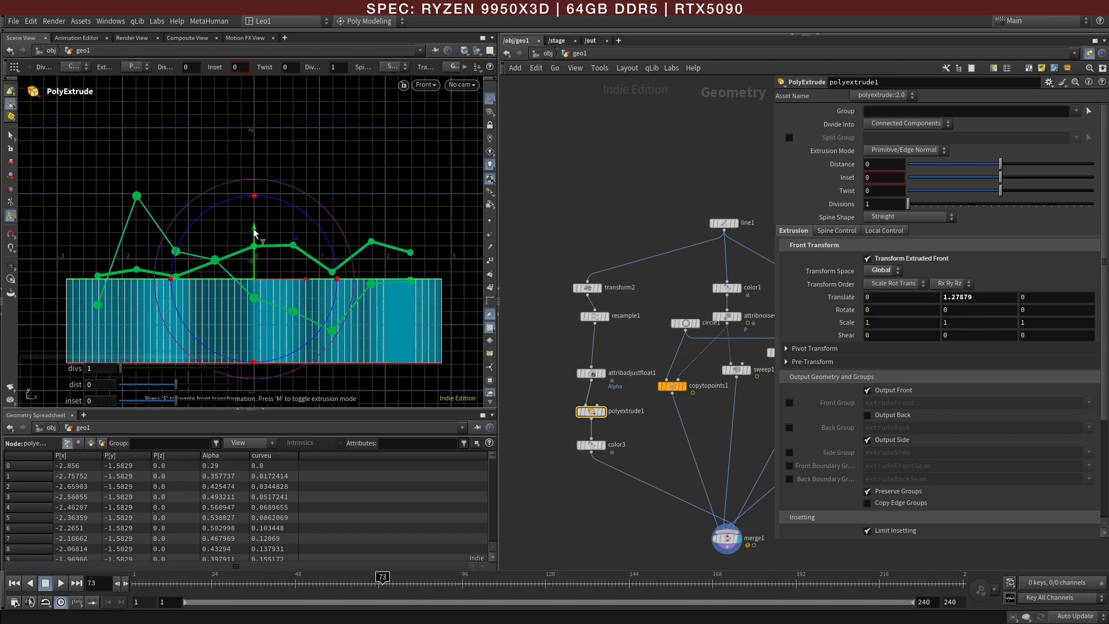
left_click_drag(255, 239, 251, 155)
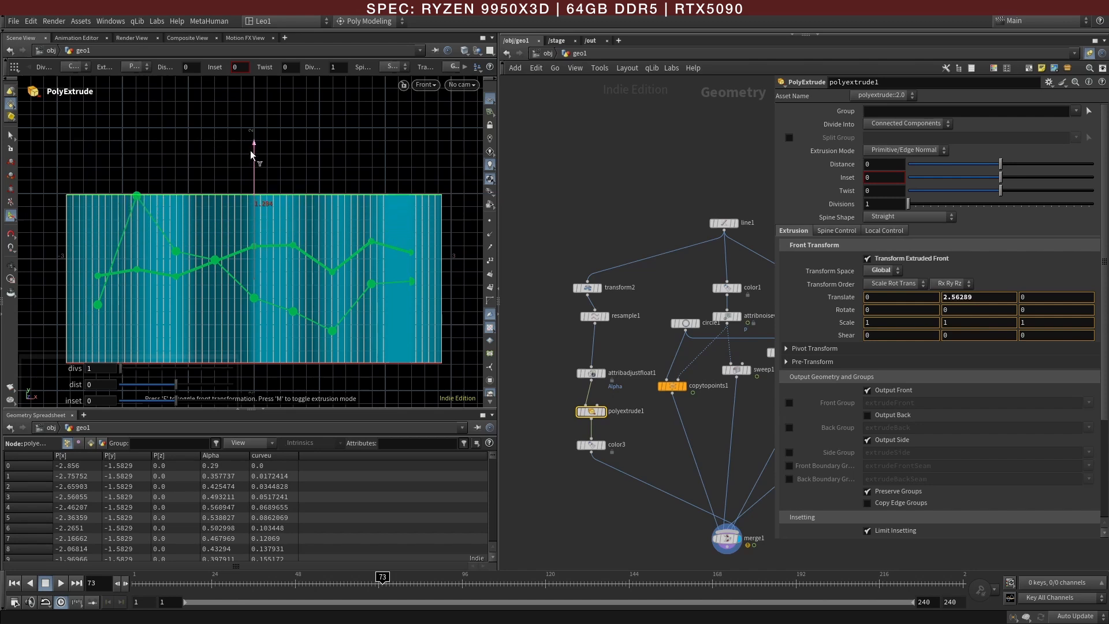
Step: Enable the post-process limits on attribnoisevector2 with a minimum of -1 and a maximum of 0.72
middle_click_drag(703, 422, 665, 441)
left_click(688, 336)
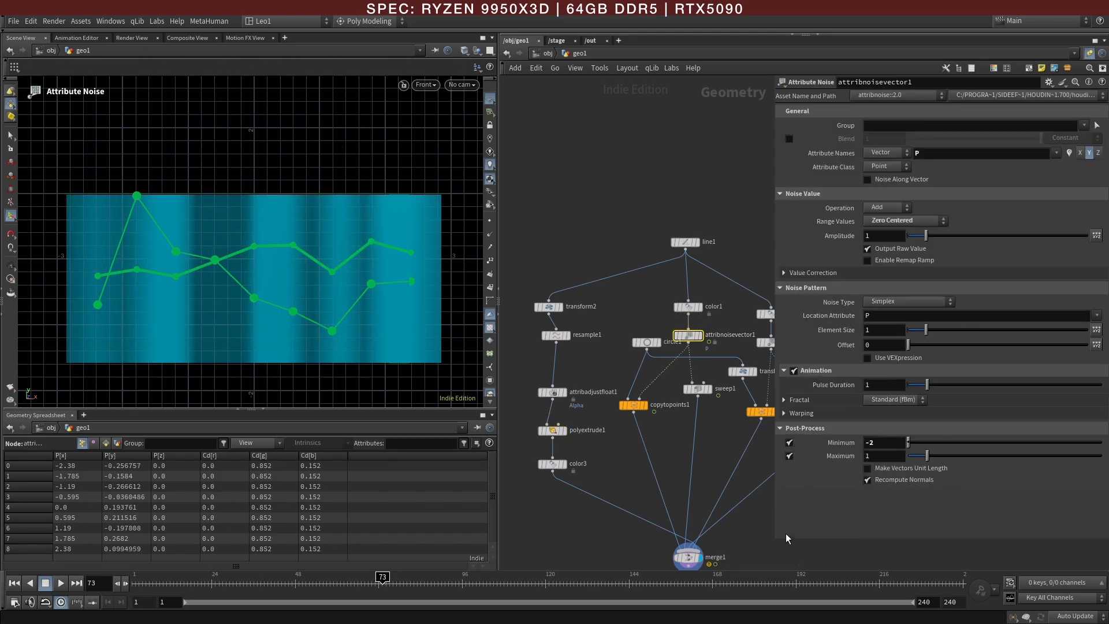
middle_click_drag(689, 543, 591, 558)
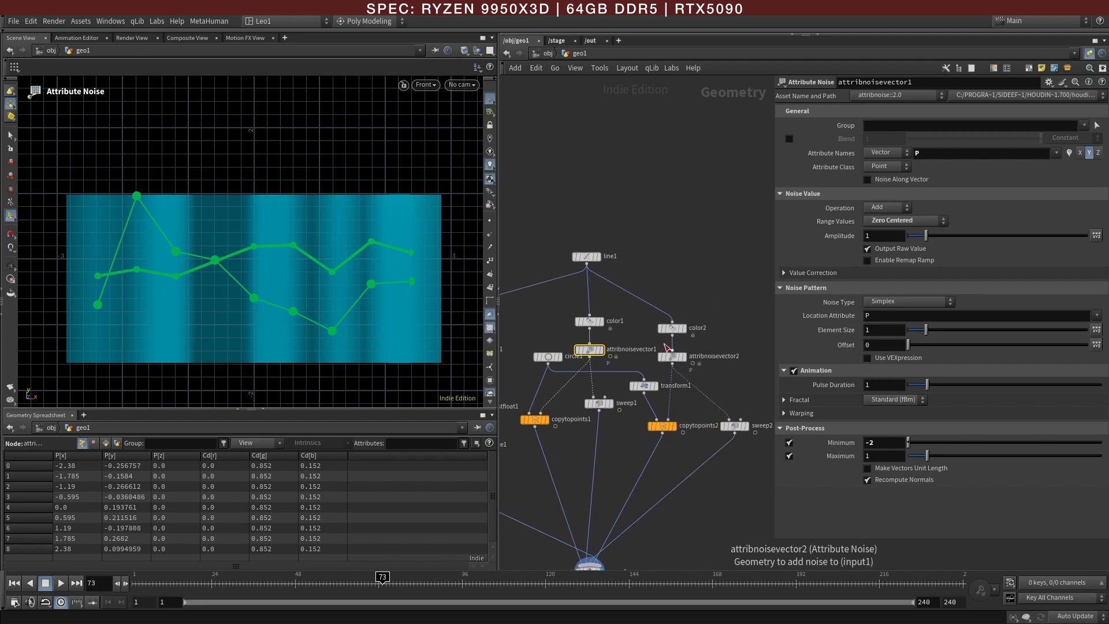
left_click(672, 357)
left_click(781, 427)
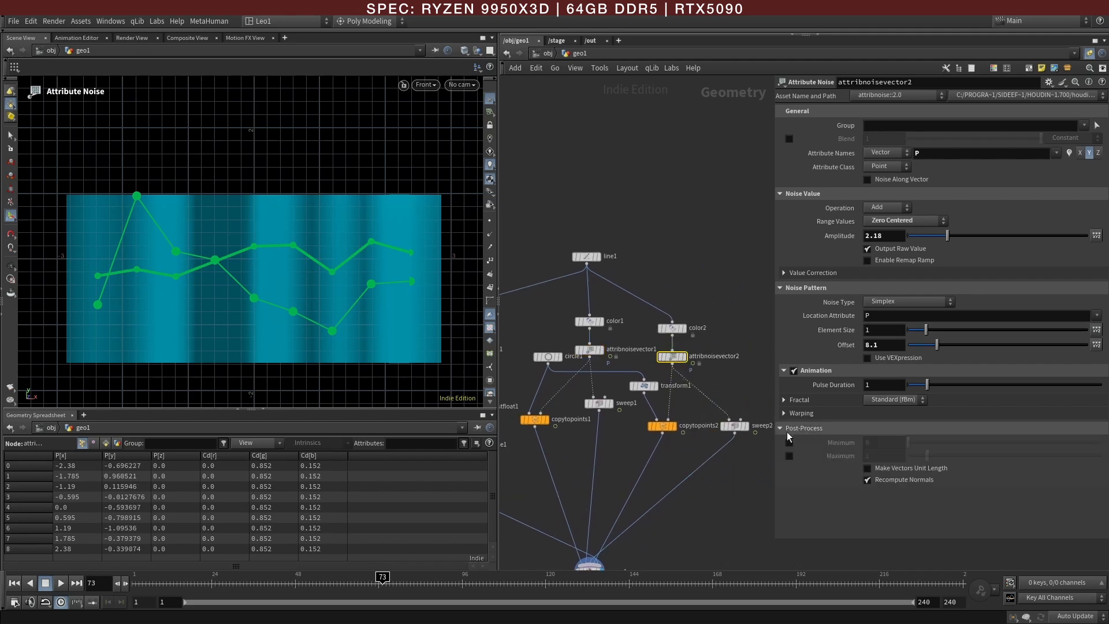
left_click(790, 442)
left_click(871, 443)
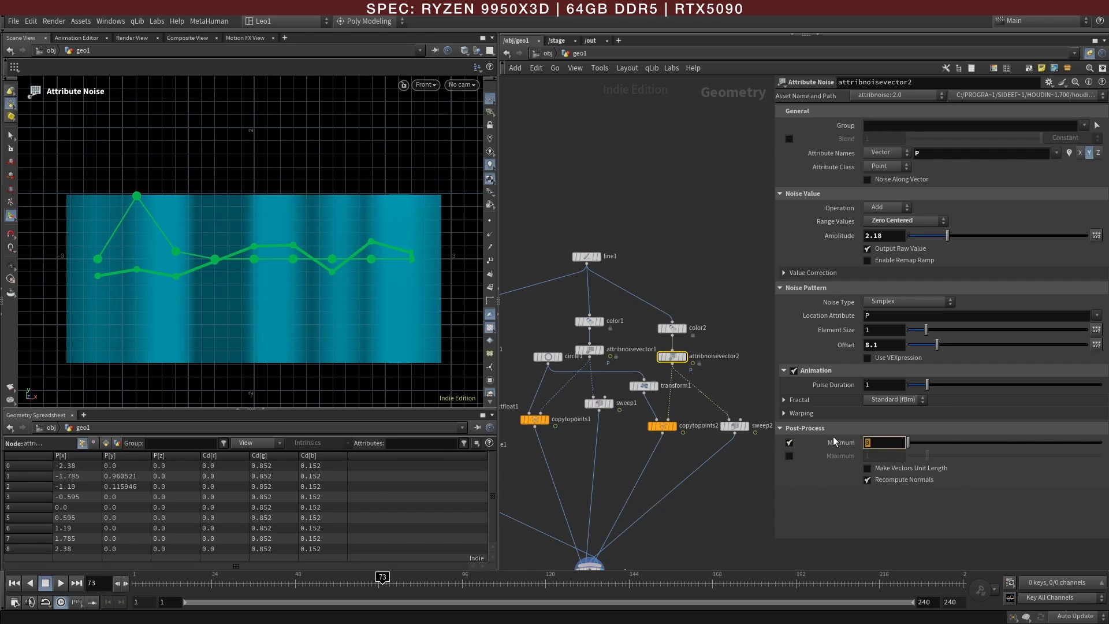
type("-1")
key("Return")
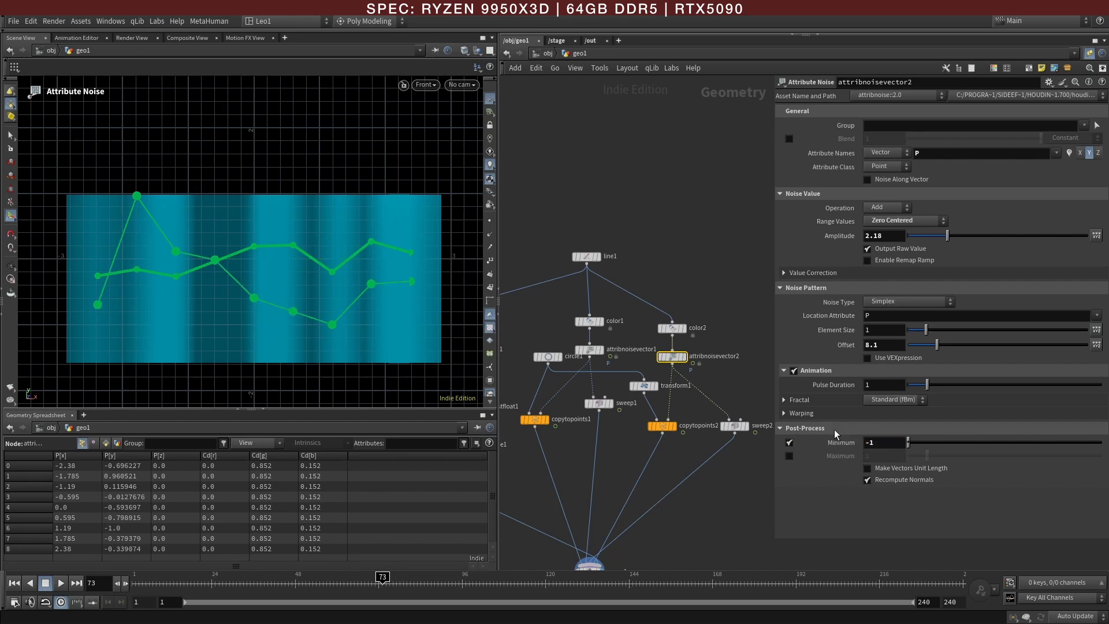
left_click(789, 456)
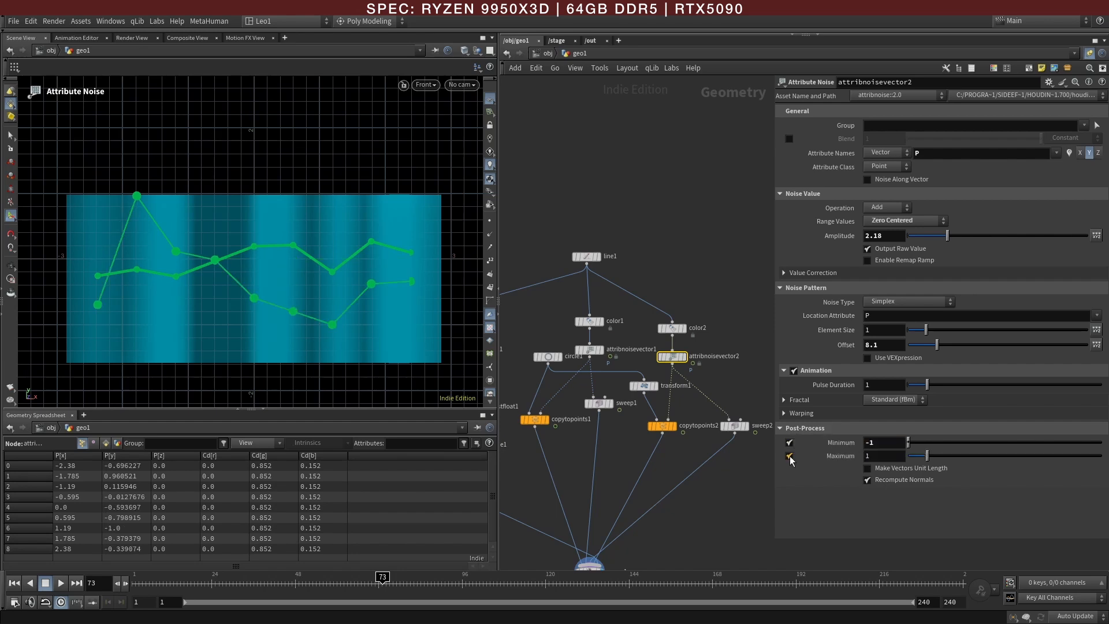
middle_click(881, 456)
middle_click_drag(882, 456, 726, 482)
Step: Move the timeline to frame 25 and hide the viewport's reference grid to compare the graph with the reference
mouse_move(382, 583)
left_mouse_down()
mouse_move(248, 583)
mouse_move(508, 592)
mouse_move(215, 592)
left_mouse_up()
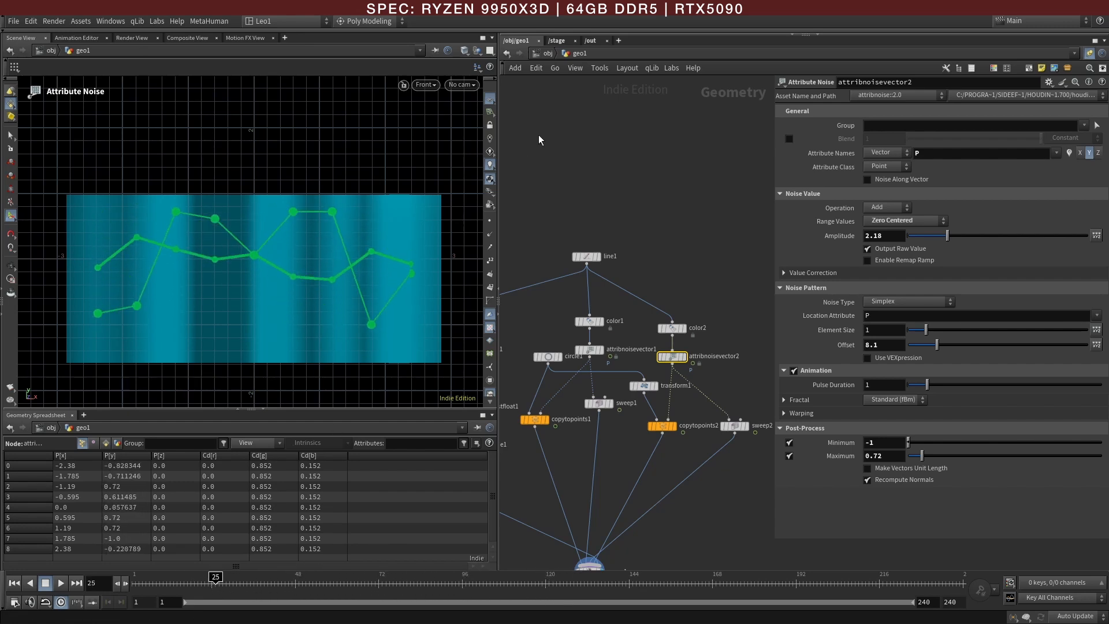
left_click(490, 97)
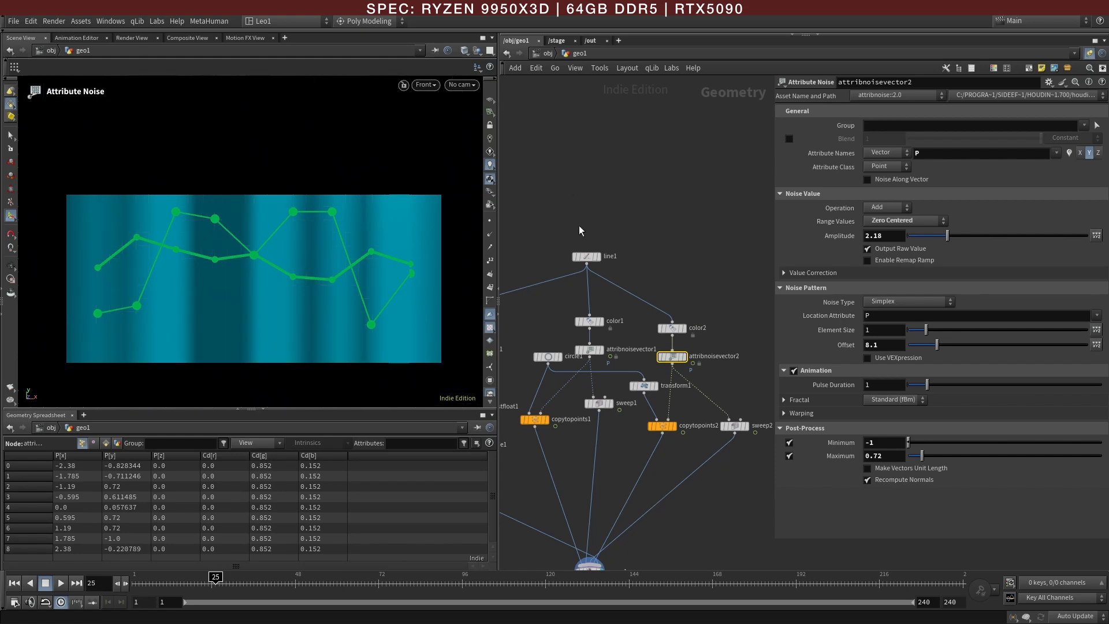
key("alt+Tab")
key("alt+Tab")
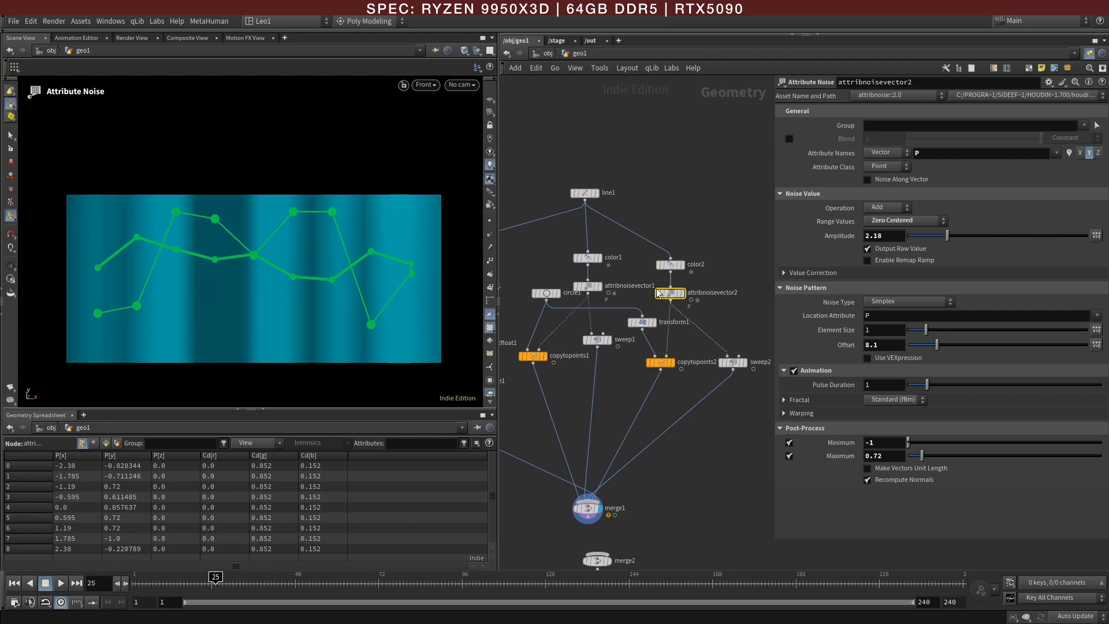
Step: Insert a Transform node between line1 and color2 and, in the top view, offset the second line to about -0.037 in Z
middle_click_drag(670, 218, 673, 261)
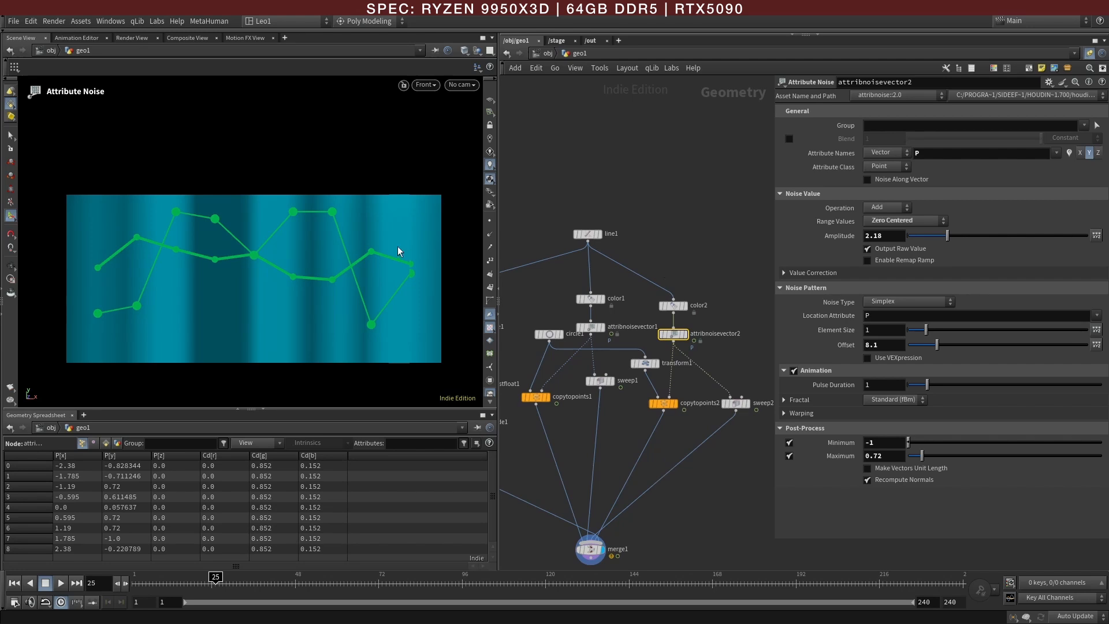
key("space+2")
right_click_drag(281, 244, 376, 247)
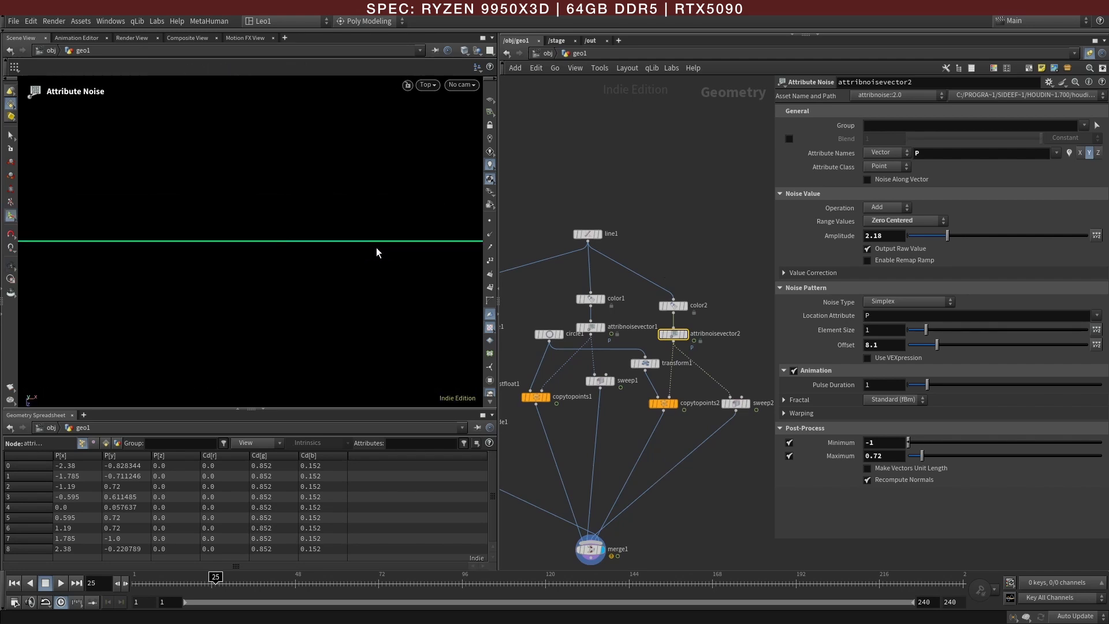
key("Tab")
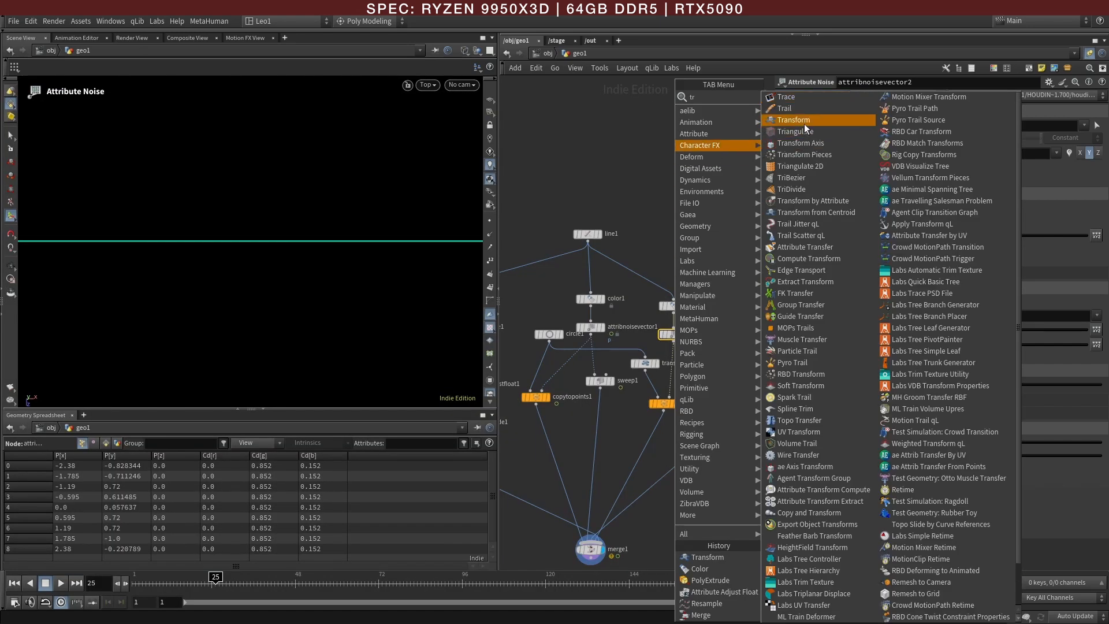
left_click(804, 121)
left_click(653, 283)
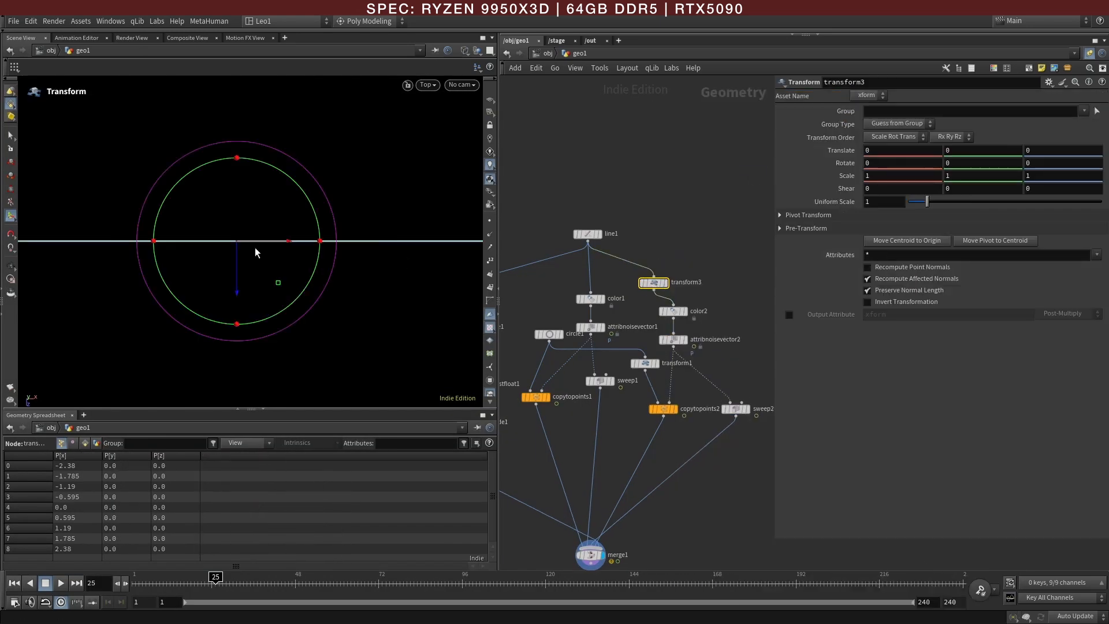
left_click_drag(234, 261, 237, 258)
Step: Select color3 and examine the depth order of the panel and both lines in the perspective view
middle_click_drag(543, 479, 679, 447)
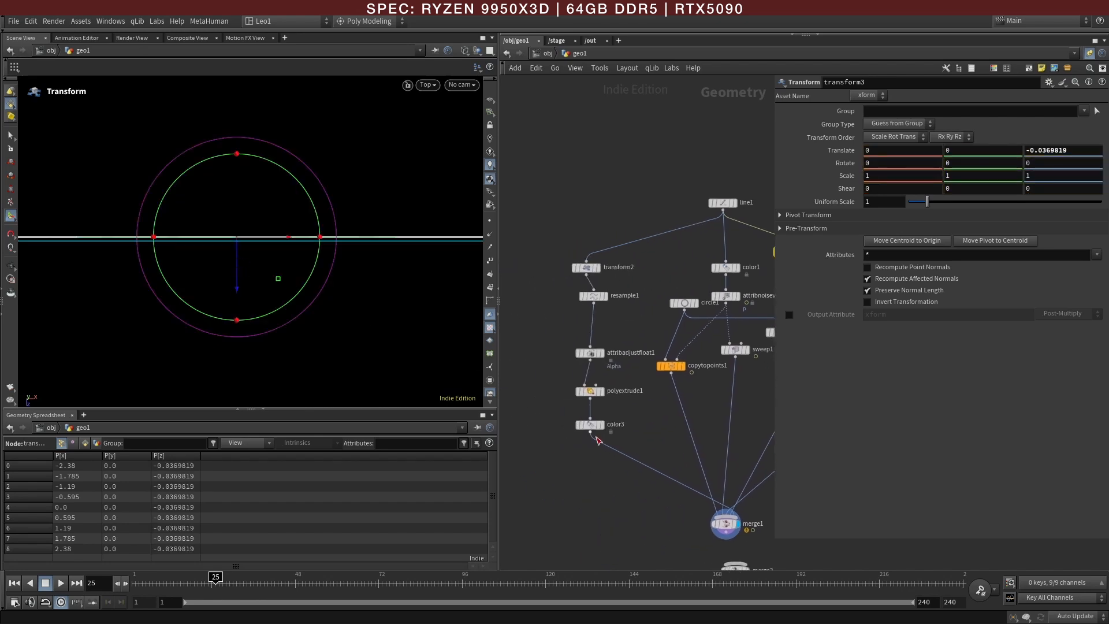
left_click(590, 425)
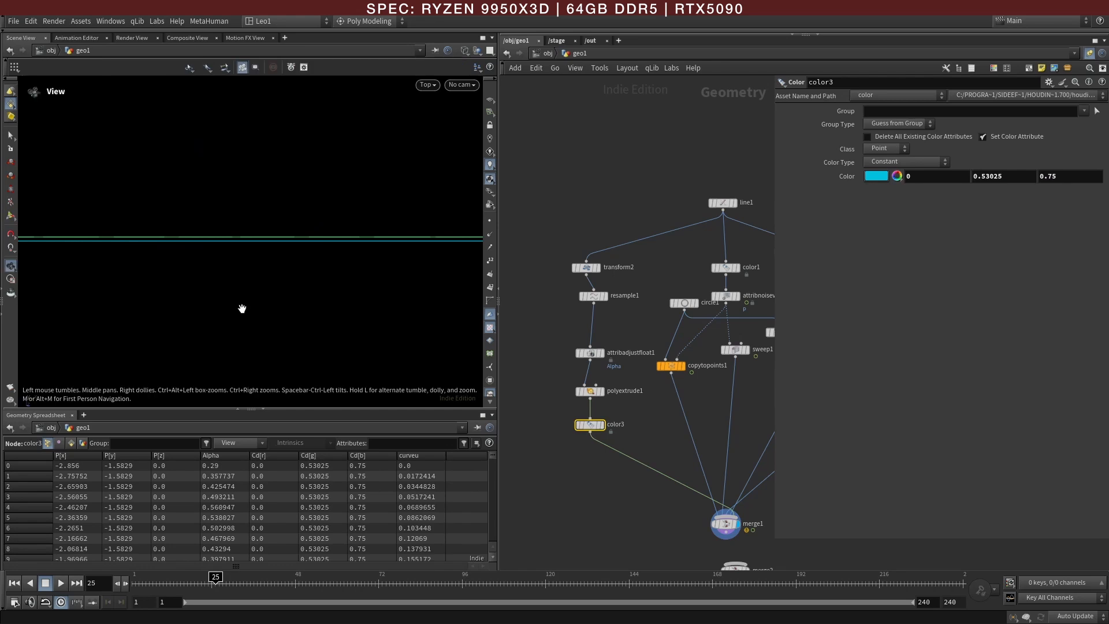
key("space+1")
key("Return")
key("w")
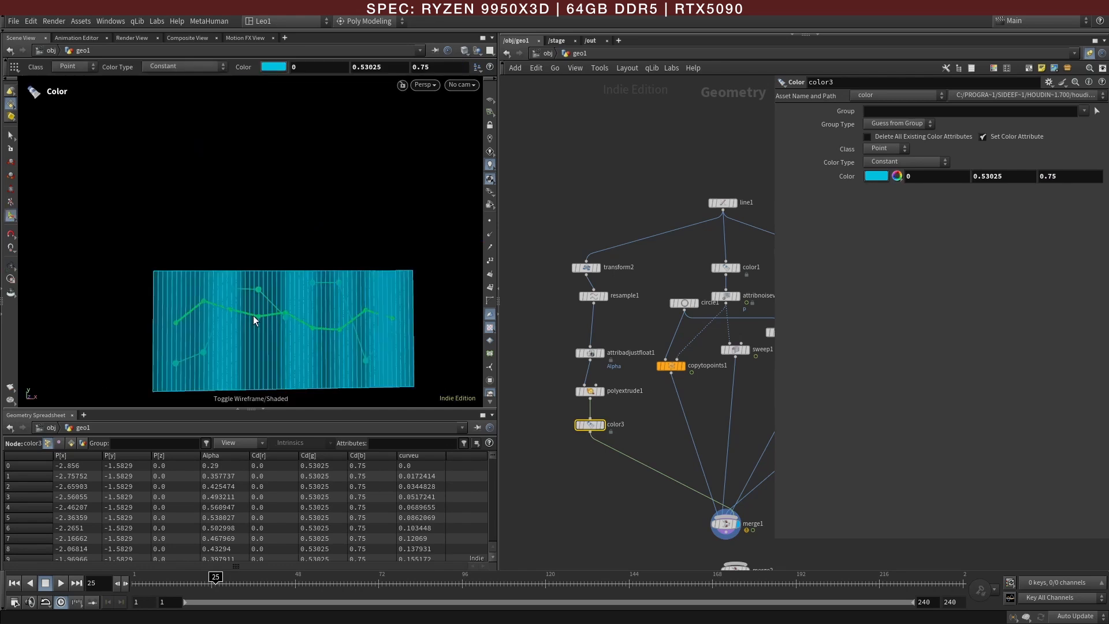
key("s")
scroll(301, 312, "up", 5)
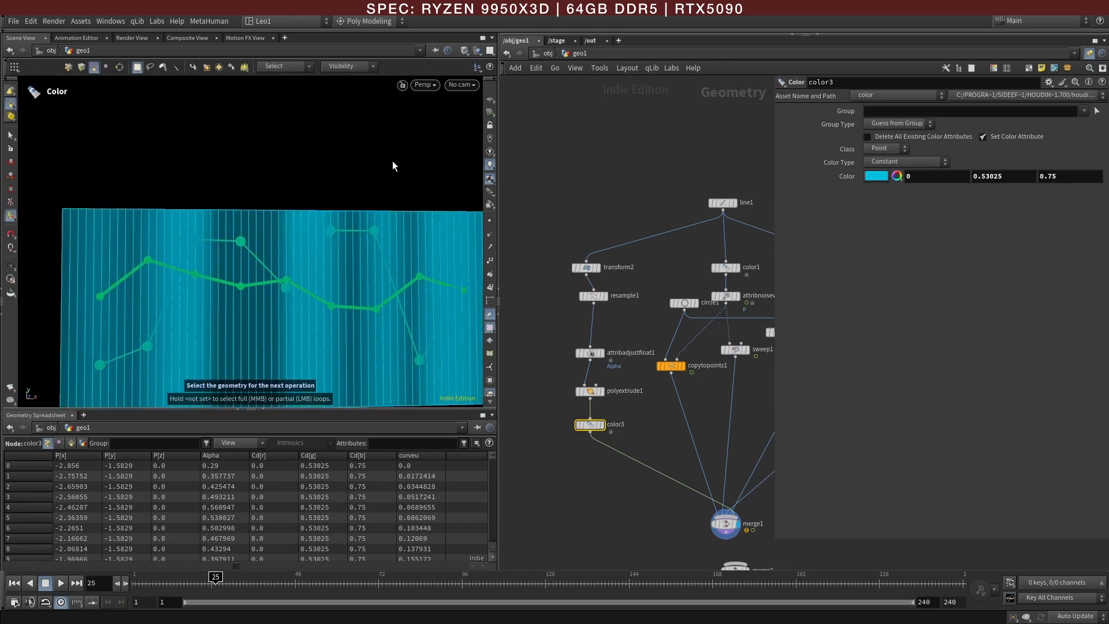
key("w")
key("w")
scroll(378, 235, "down", 2)
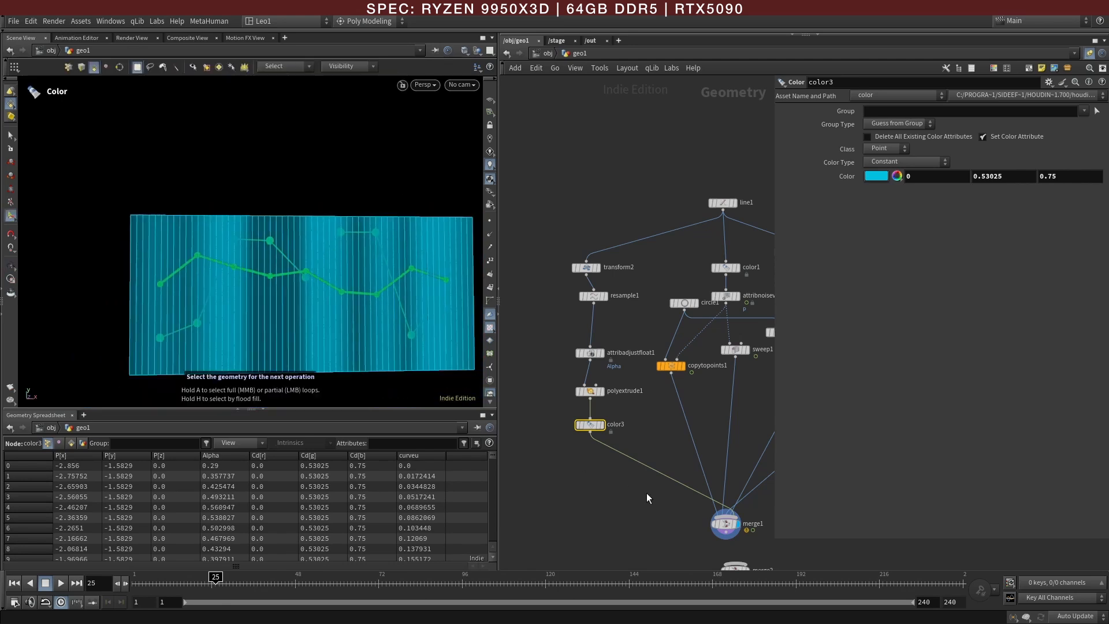
Step: Insert a Transform node between line1 and color1 and, in the top view, offset the first line to about 0.053 in Z
middle_click_drag(673, 534, 651, 515)
left_click(702, 505)
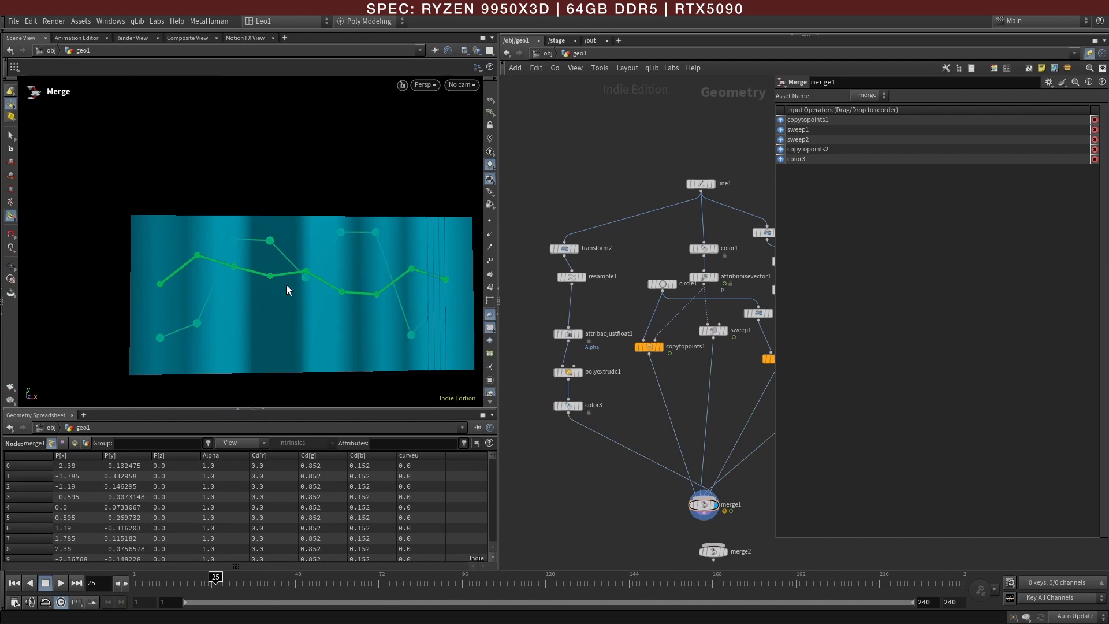
left_click_drag(287, 285, 248, 285)
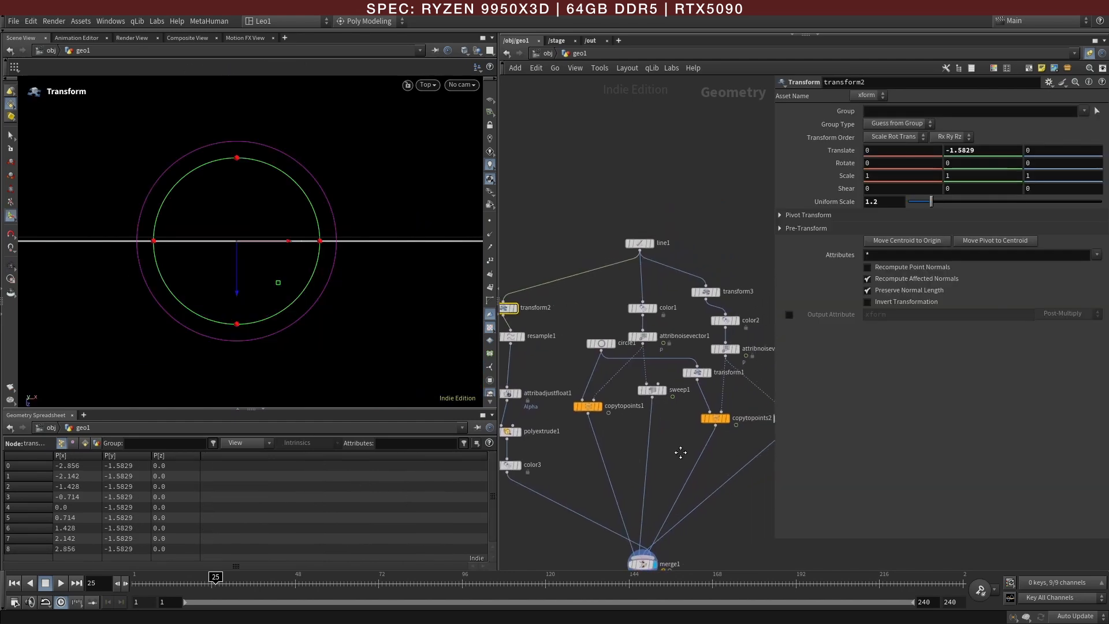
middle_click_drag(681, 453, 680, 451)
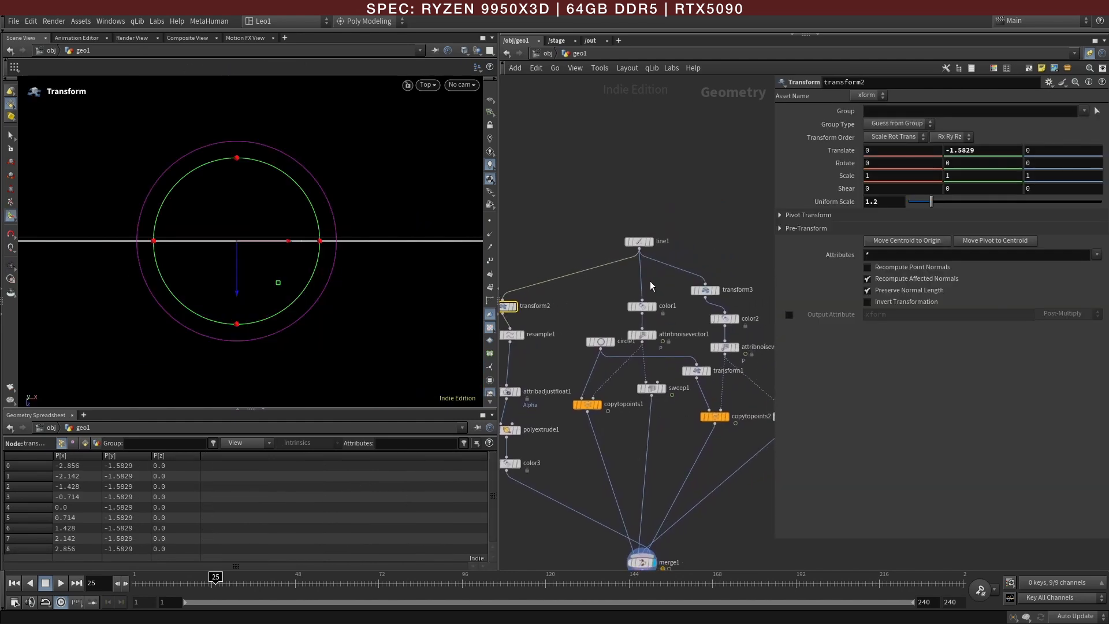
key("Tab")
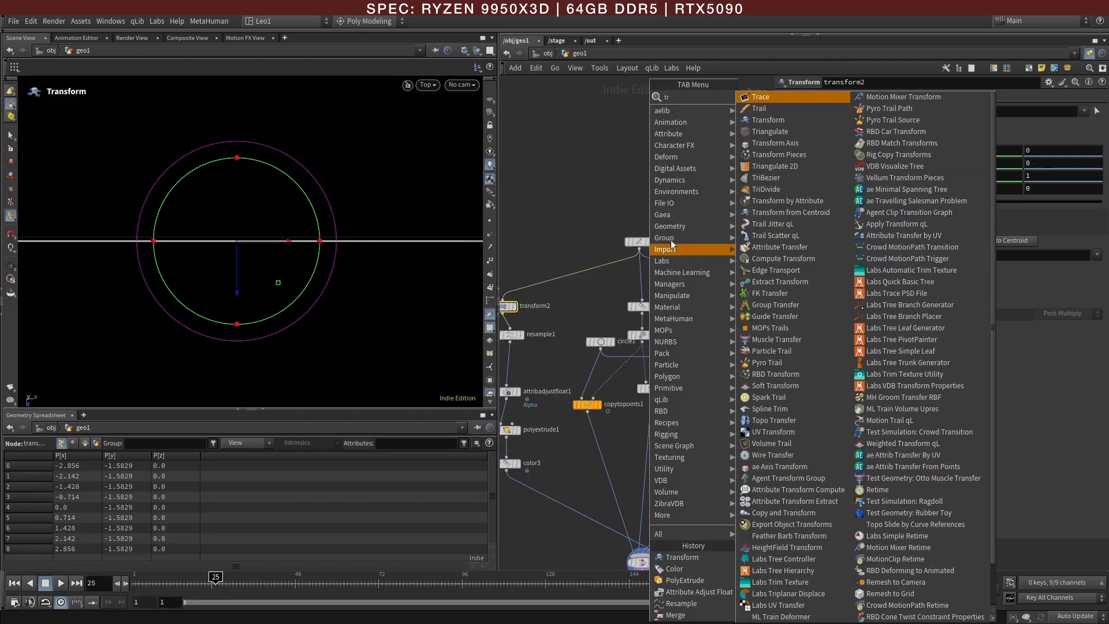
left_click(746, 178)
left_click(644, 272)
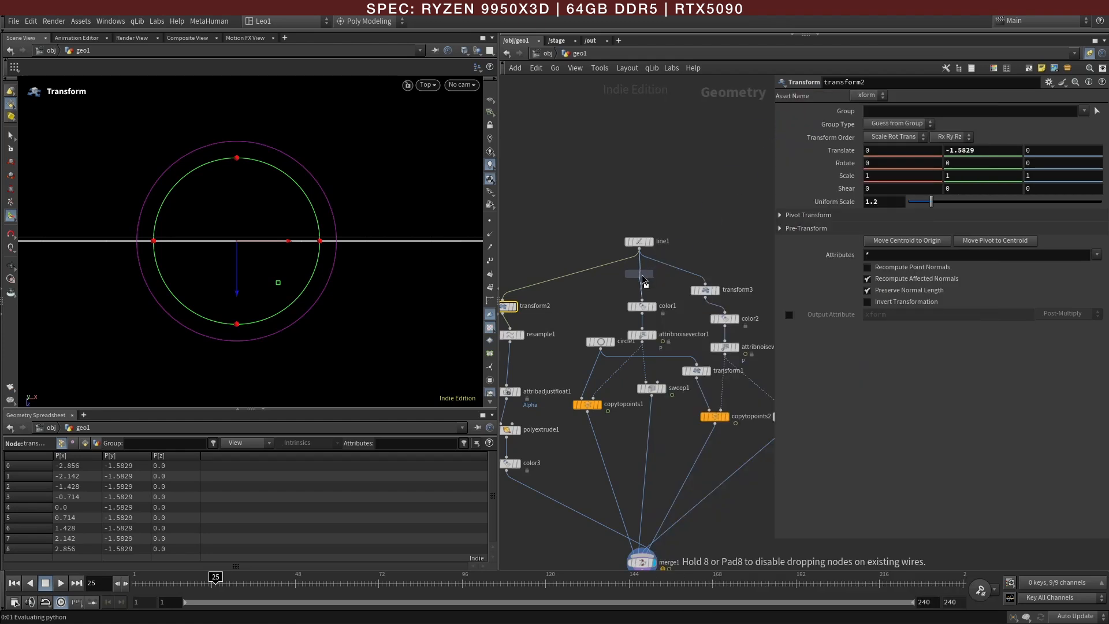
left_click_drag(234, 279, 234, 285)
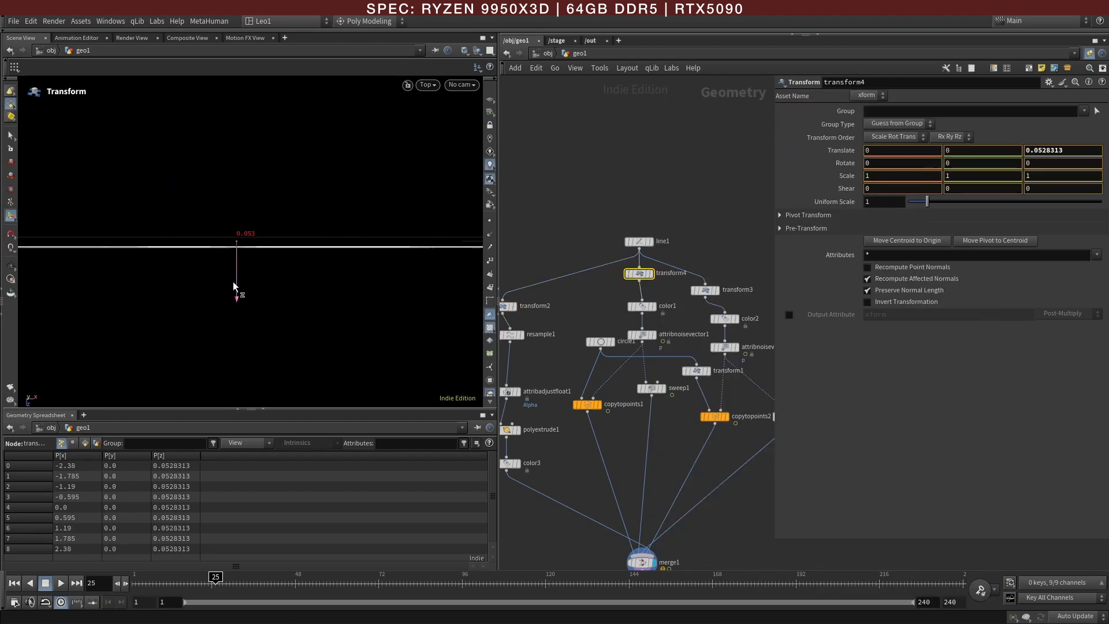
Step: Select color3, inspect the line layering in the perspective view, and move the timeline to frame 90 to compare the graph with the reference image
left_click(513, 471)
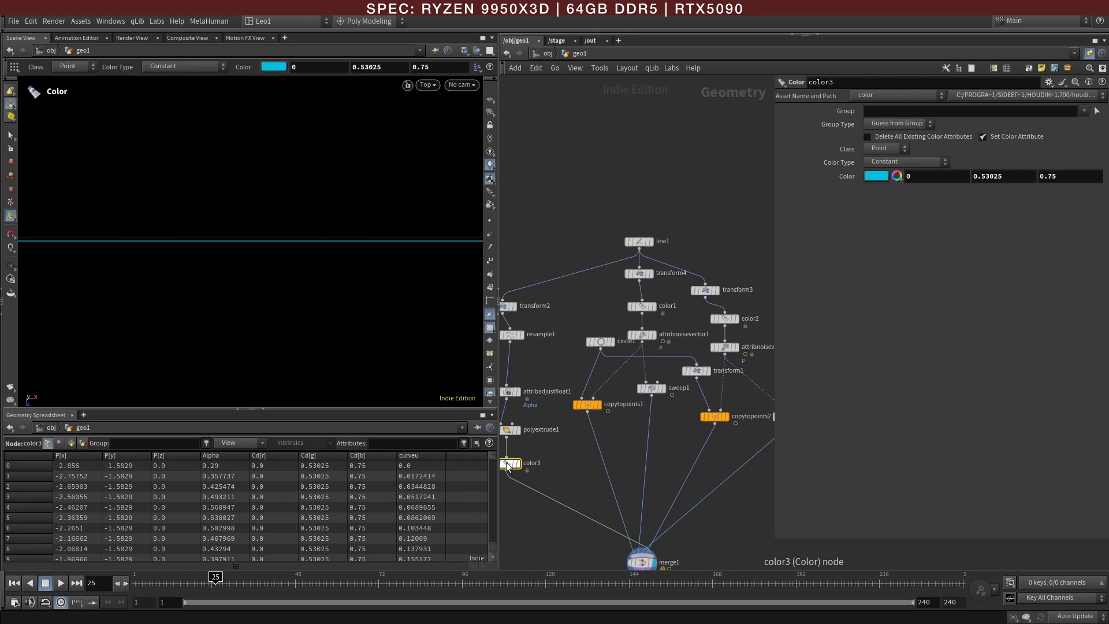
key("Escape")
left_click_drag(272, 327, 231, 297)
key("Return")
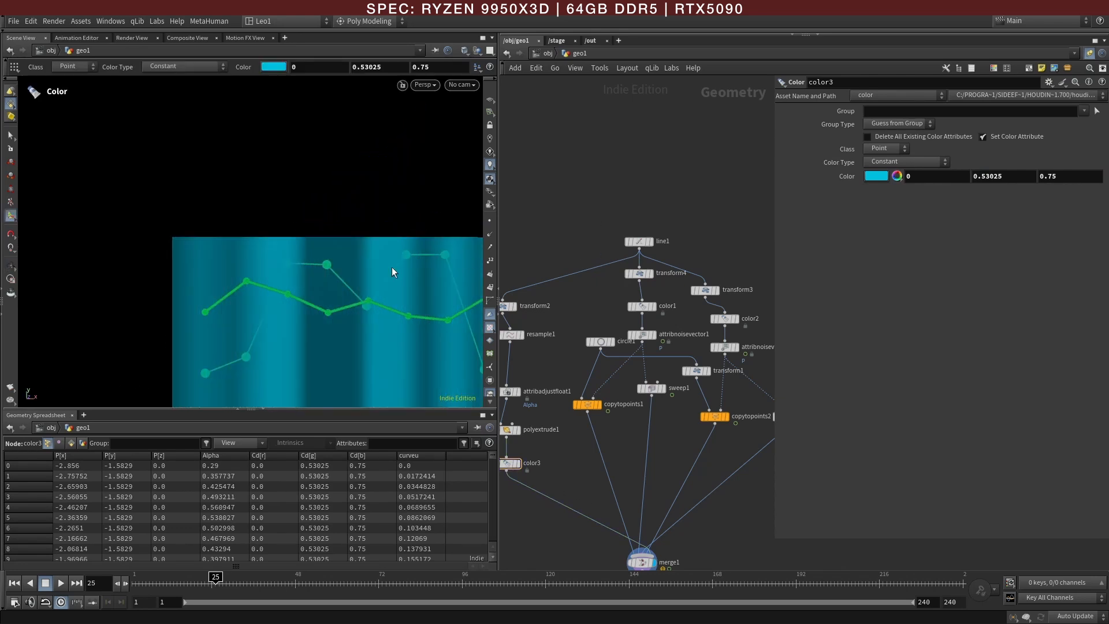
right_click_drag(391, 272, 369, 317, "alt")
middle_click_drag(368, 317, 264, 284, "alt")
left_click_drag(265, 285, 254, 292, "alt")
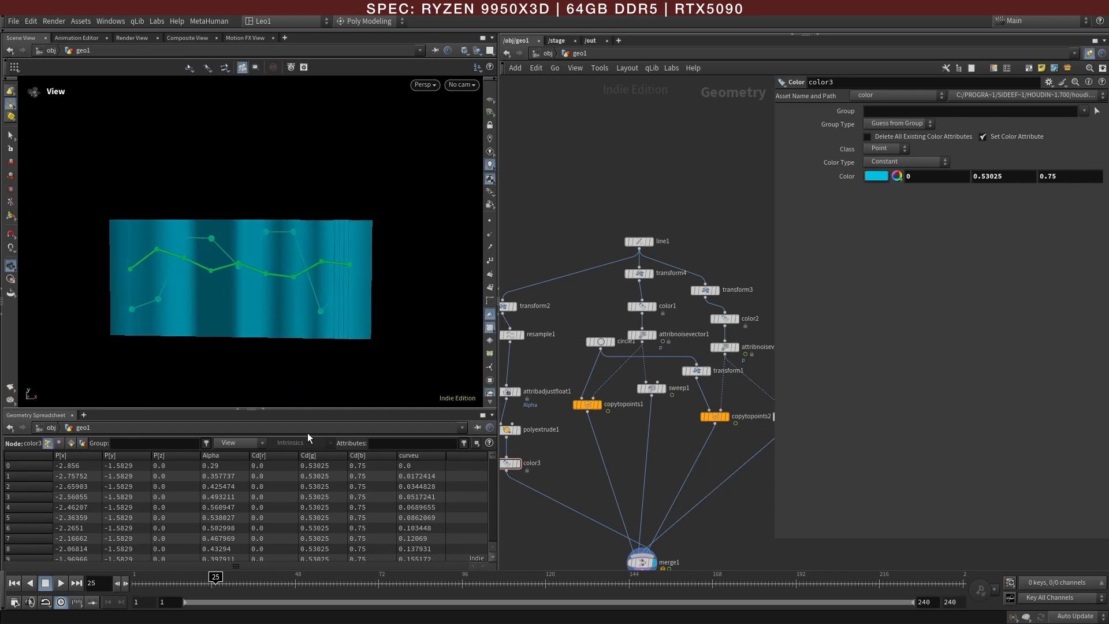
left_click_drag(243, 584, 382, 582)
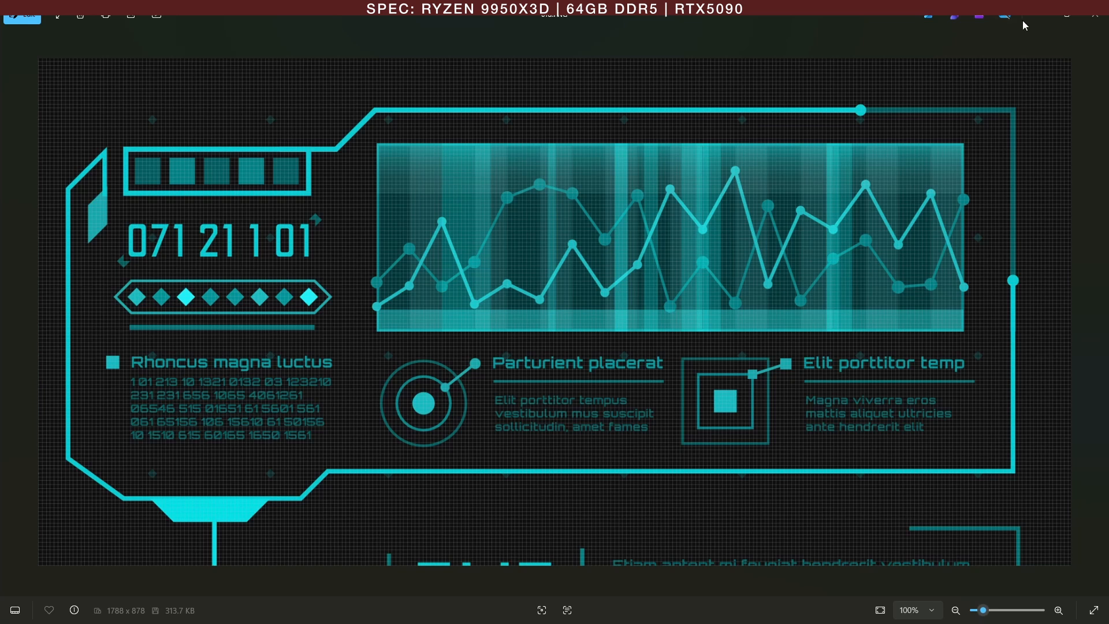
left_click(1036, 15)
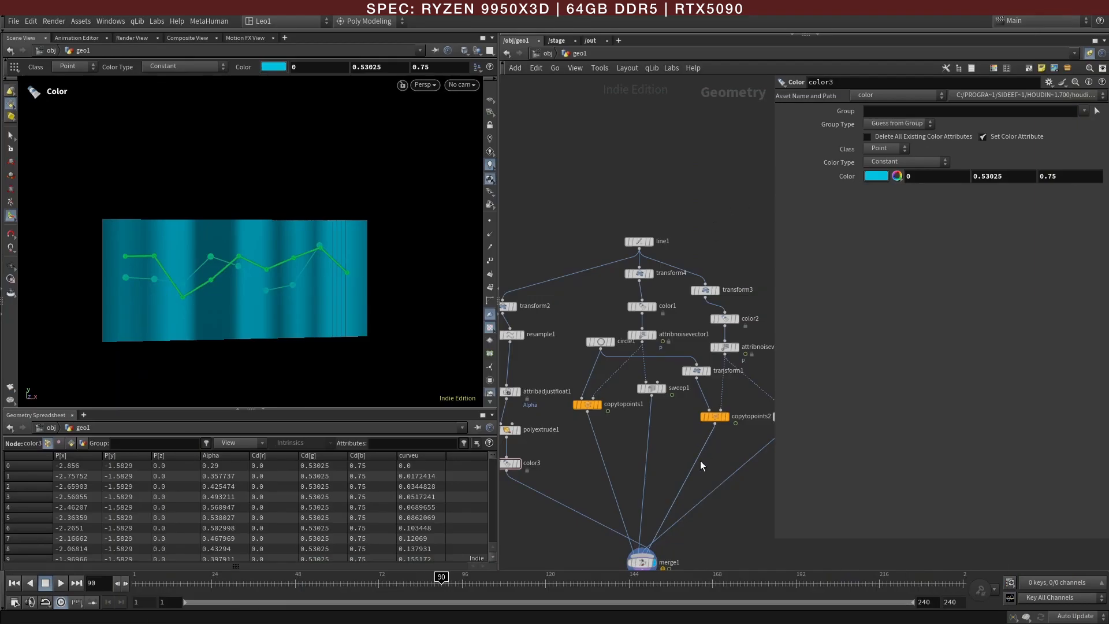
Step: Save the scene with merge1 selected and shrink the parameter overlay to uncover more of the node network
middle_click_drag(712, 532, 698, 446)
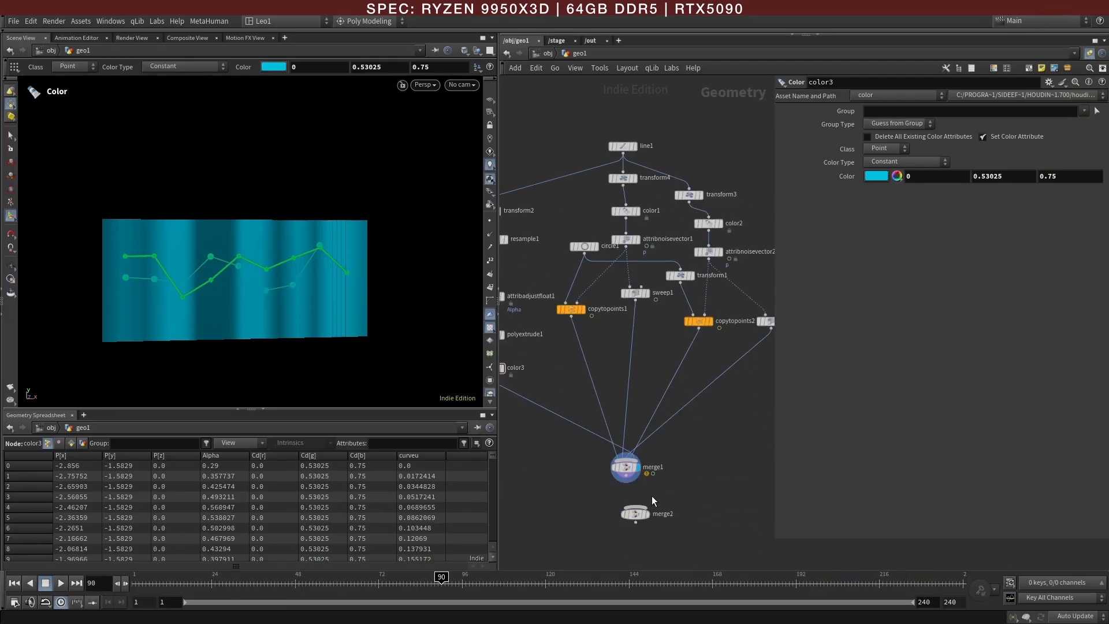
left_click(626, 468)
left_click(697, 482)
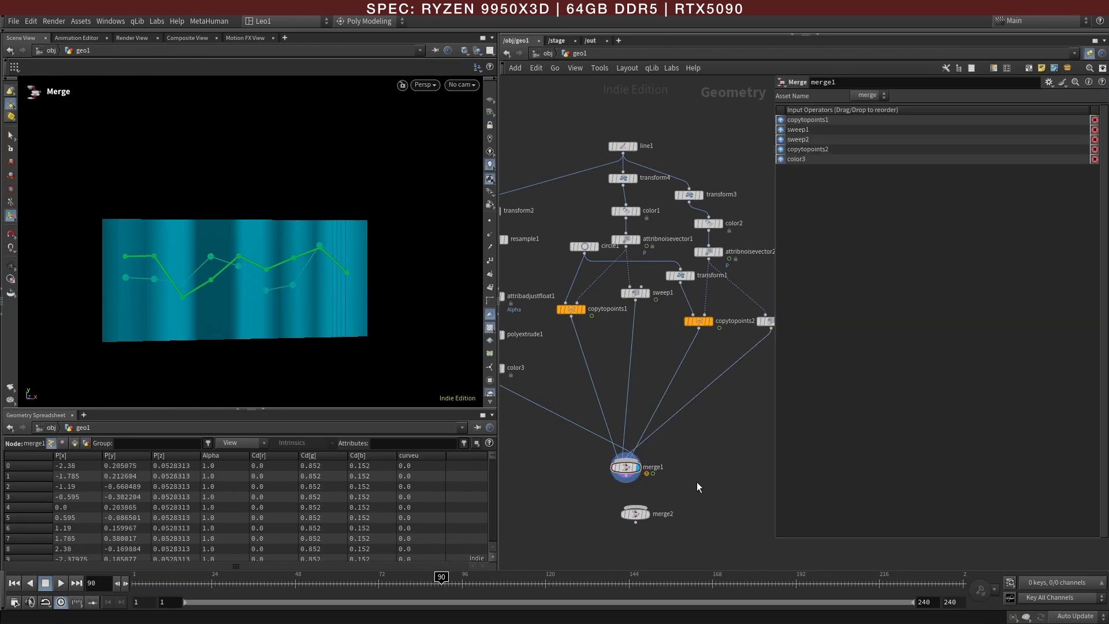
key("ctrl+s")
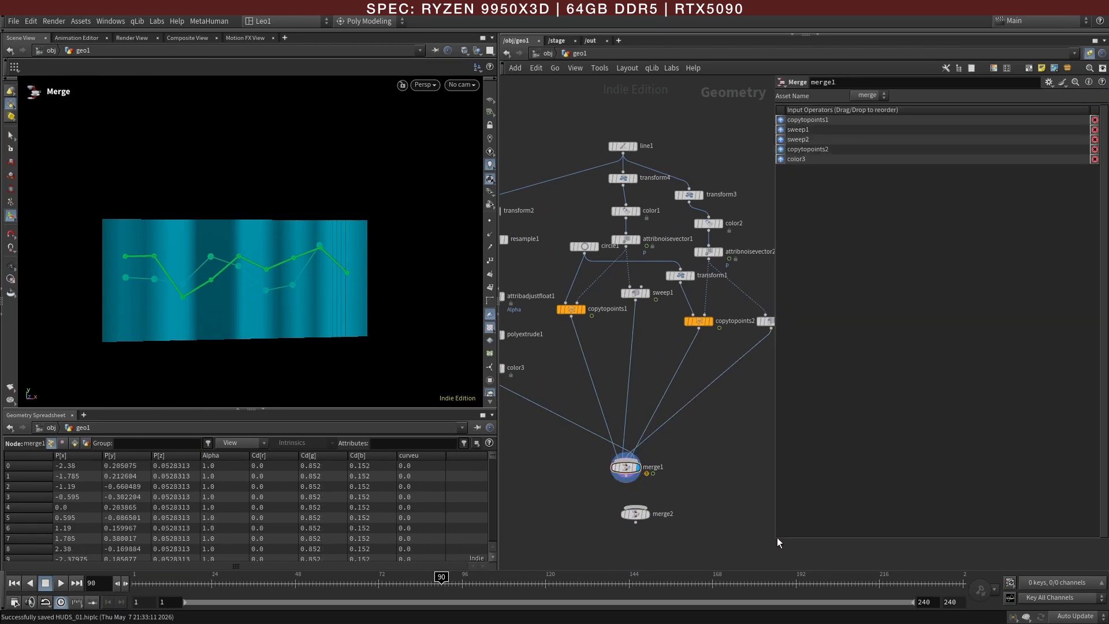
left_click_drag(775, 535, 894, 471)
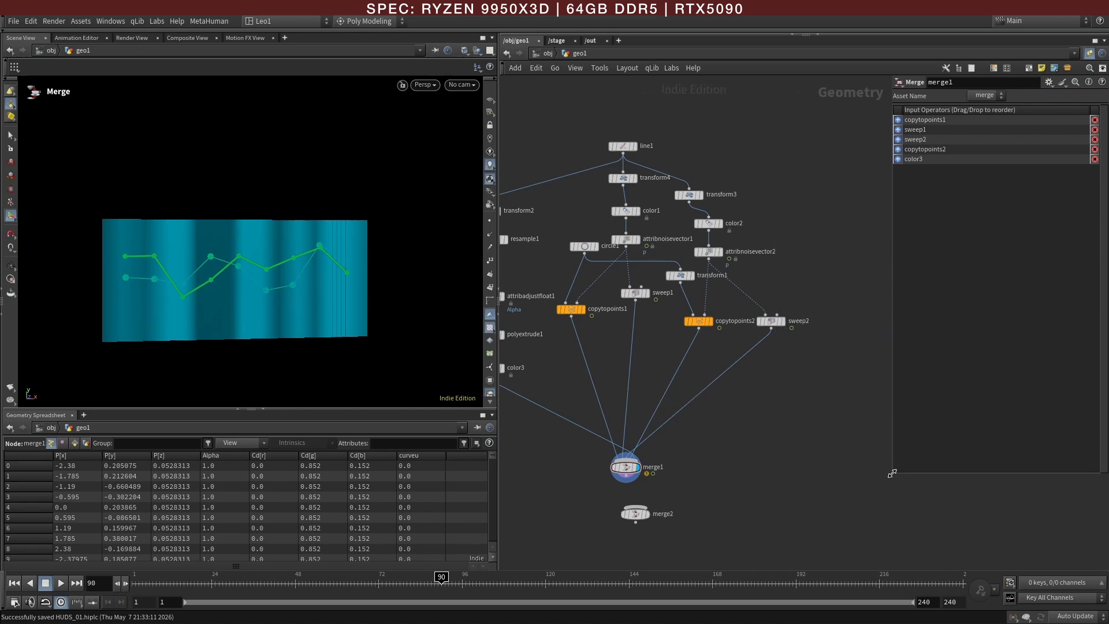